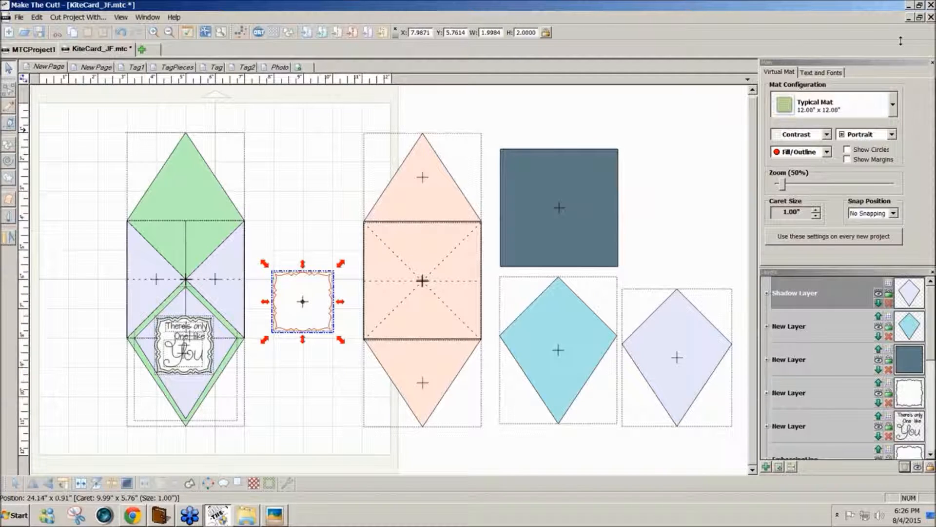
Step: Show the KiteCard_JF folder, and clear the desktop by minimizing Make The Cut and the folder window
{"action": "left_click", "coordinate": [241, 520]}
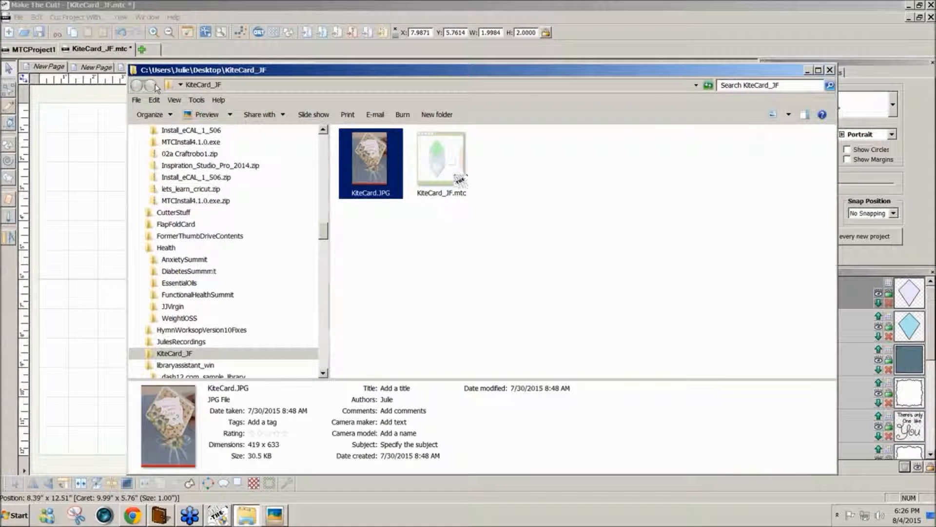
{"action": "left_click_drag", "start_coordinate": [286, 71], "coordinate": [280, 72]}
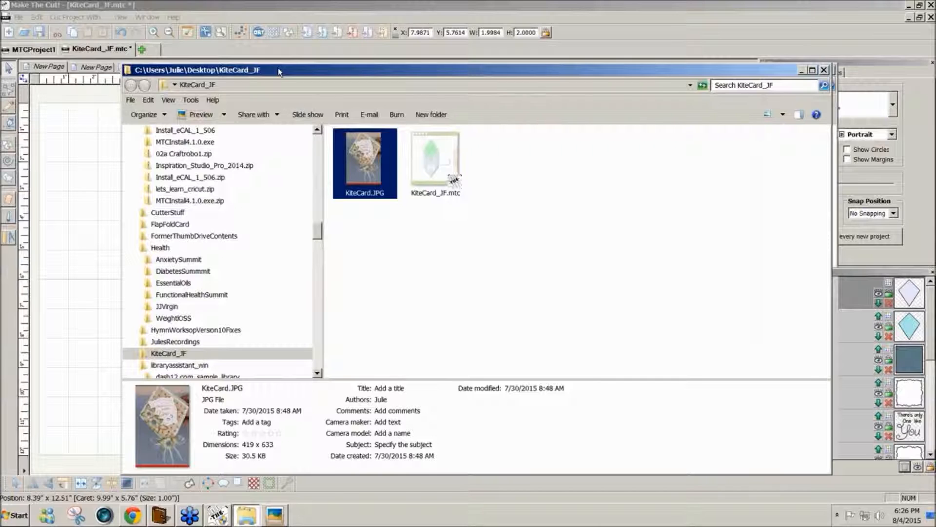
{"action": "left_click_drag", "start_coordinate": [280, 72], "coordinate": [233, 69]}
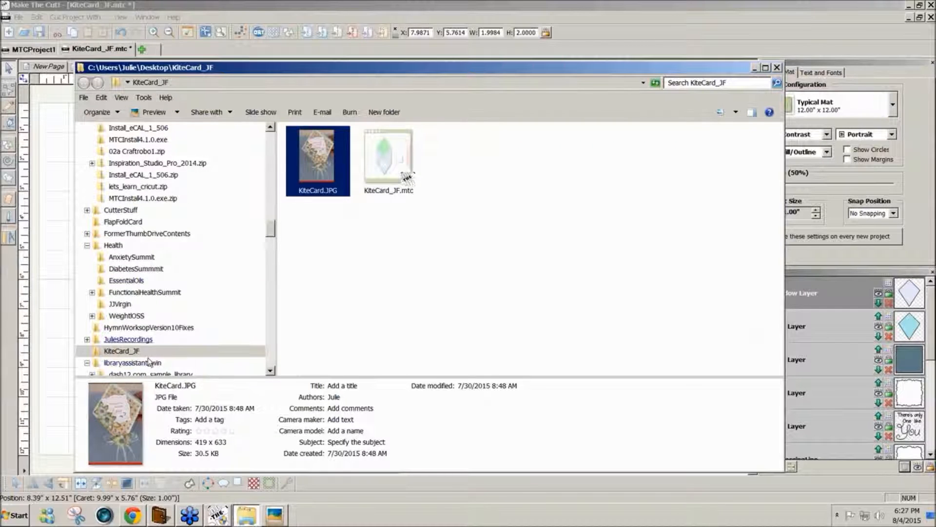
{"action": "left_click", "coordinate": [911, 9]}
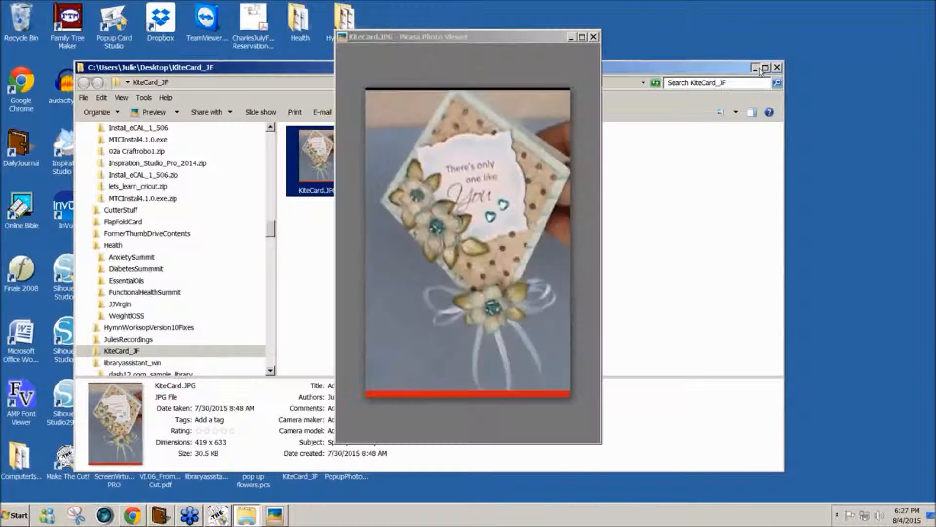
{"action": "left_click", "coordinate": [759, 69]}
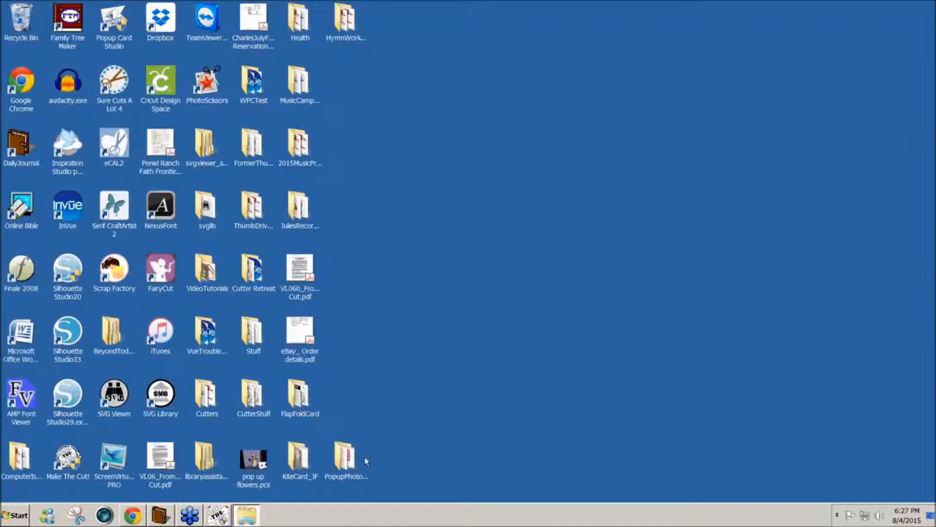
Step: Open the Photos folder inside PopupPhotoFrame_Jf on the desktop, view 1_PopupPhotoFrames.JPG, and close the picture
{"action": "double_click", "coordinate": [348, 465]}
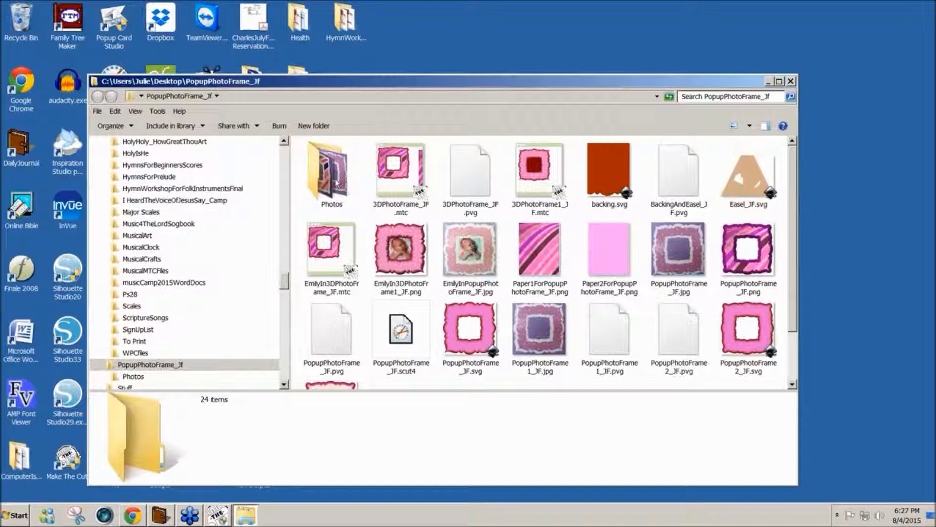
{"action": "double_click", "coordinate": [336, 184]}
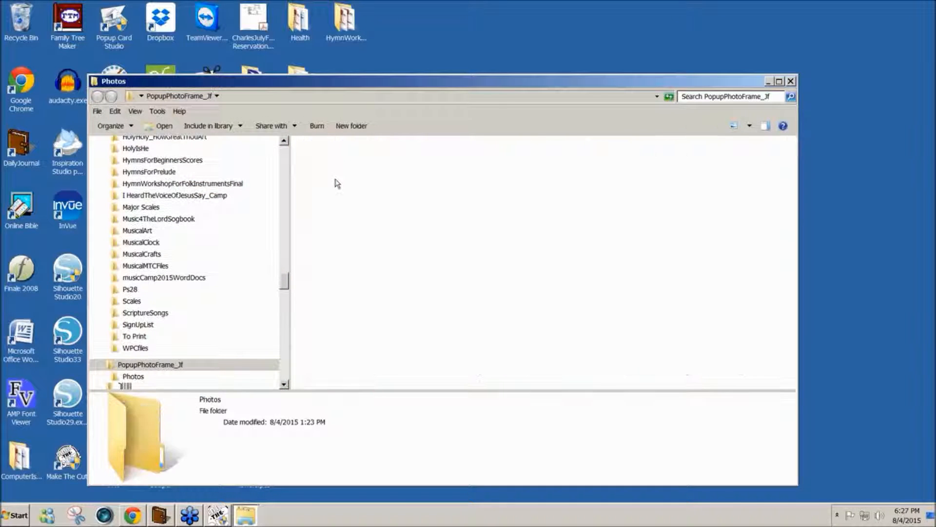
{"action": "double_click", "coordinate": [336, 183]}
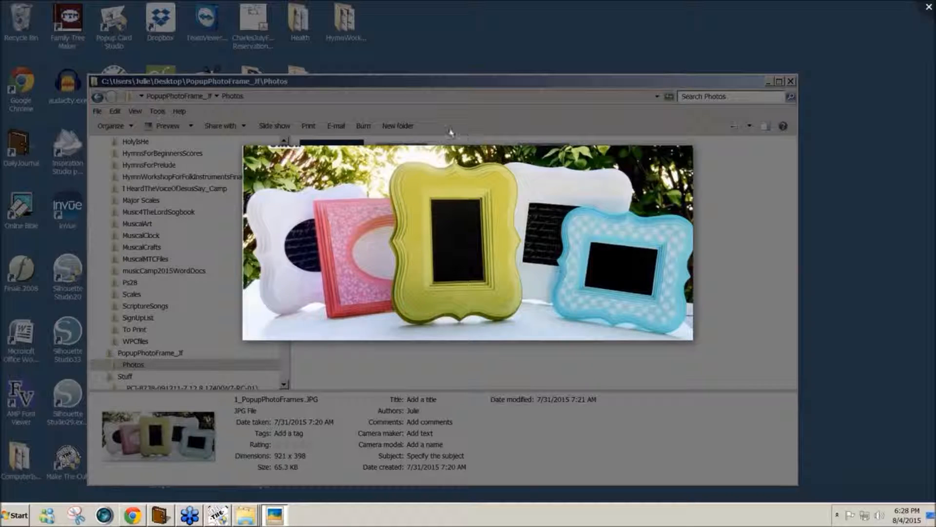
{"action": "left_click", "coordinate": [97, 97]}
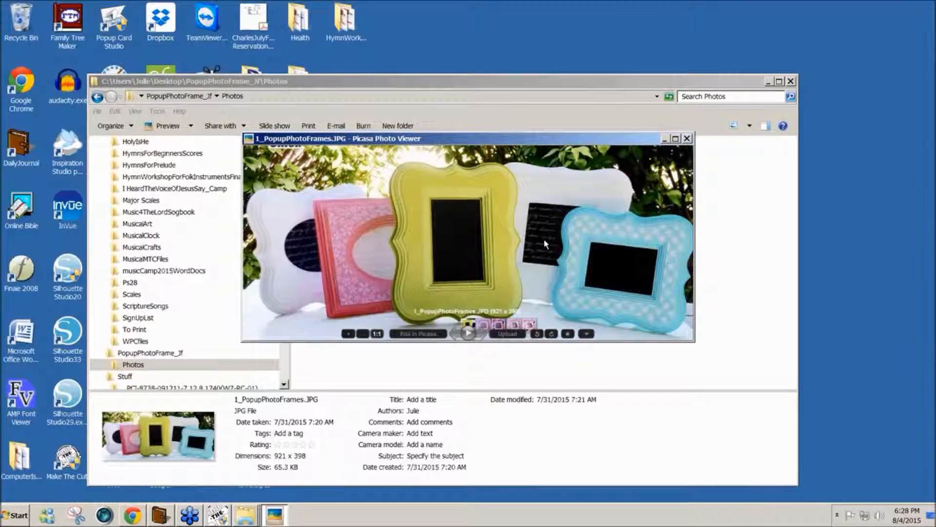
{"action": "left_click_drag", "start_coordinate": [537, 142], "coordinate": [540, 145]}
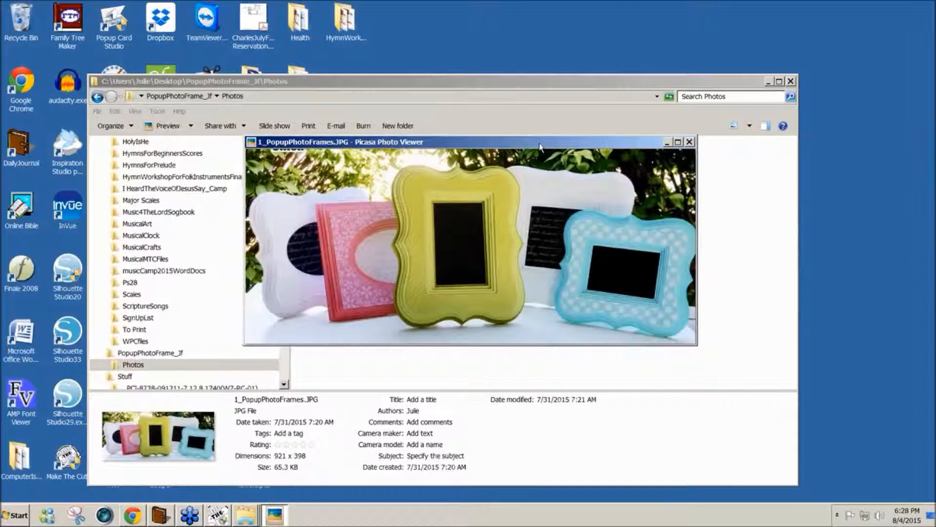
{"action": "key", "text": "Escape"}
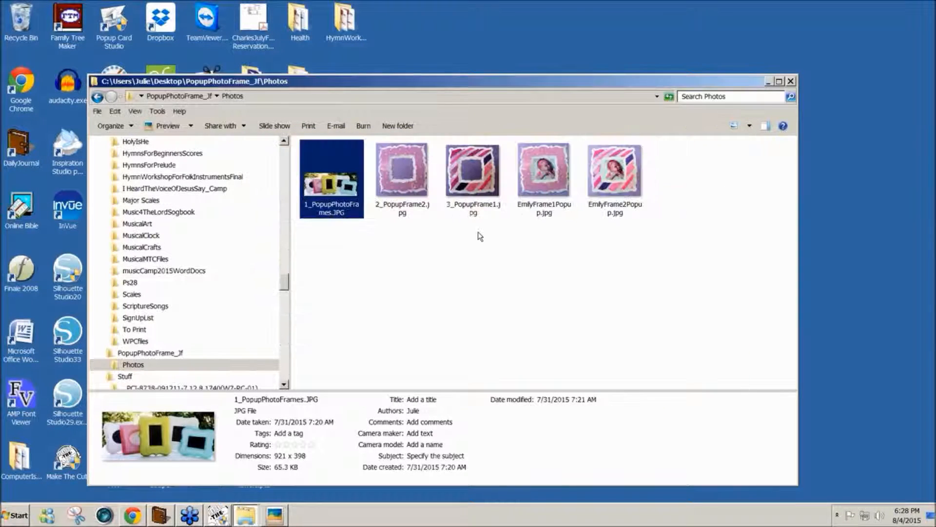
Step: View the other four pop-up frame photos one after another, starting with 2_PopupFrame2.jpg, and minimize the viewer
{"action": "double_click", "coordinate": [401, 190]}
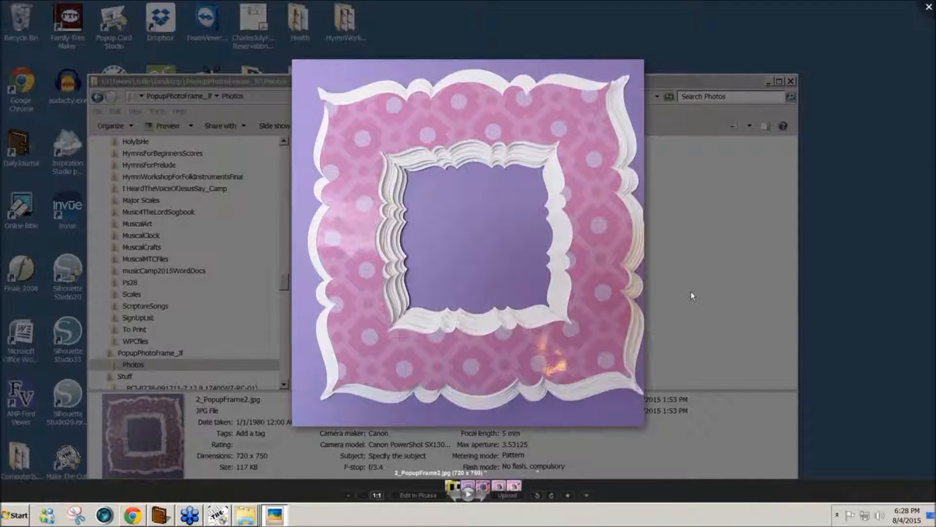
{"action": "left_click", "coordinate": [483, 486]}
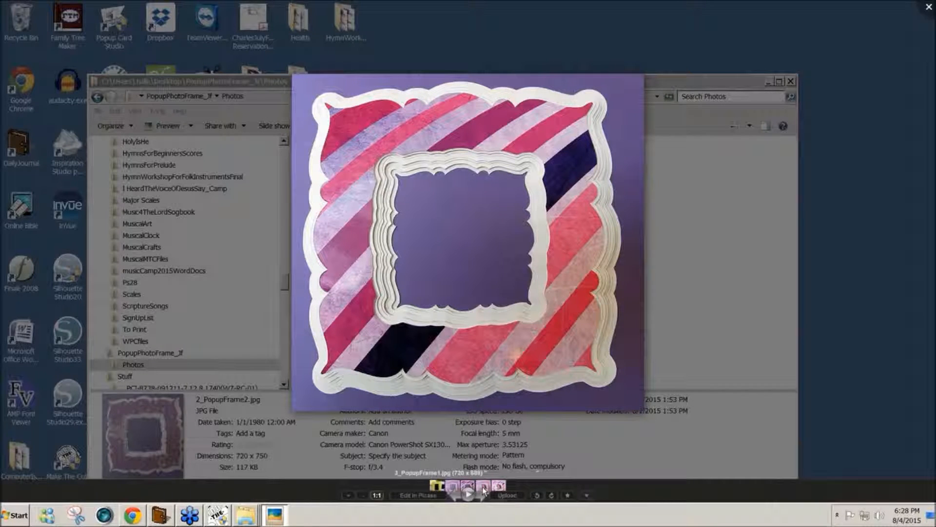
{"action": "left_click", "coordinate": [481, 486]}
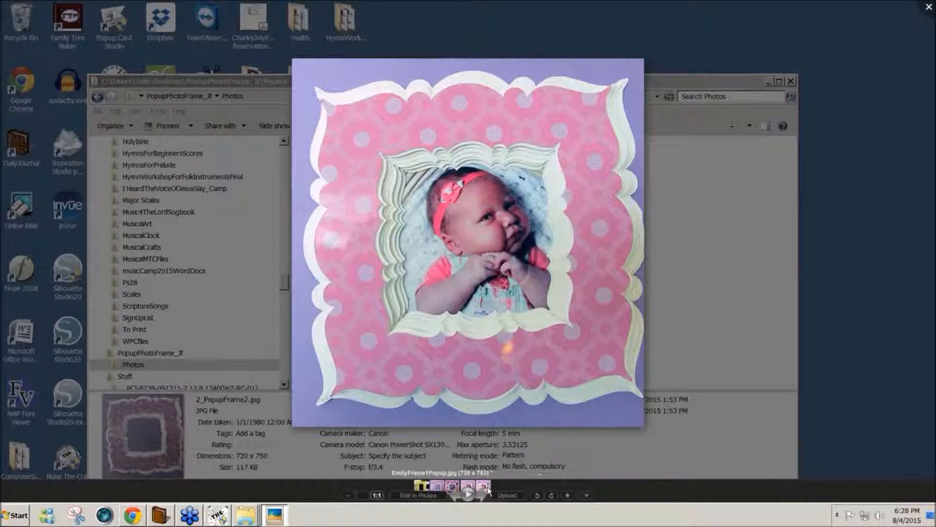
{"action": "left_click", "coordinate": [487, 487]}
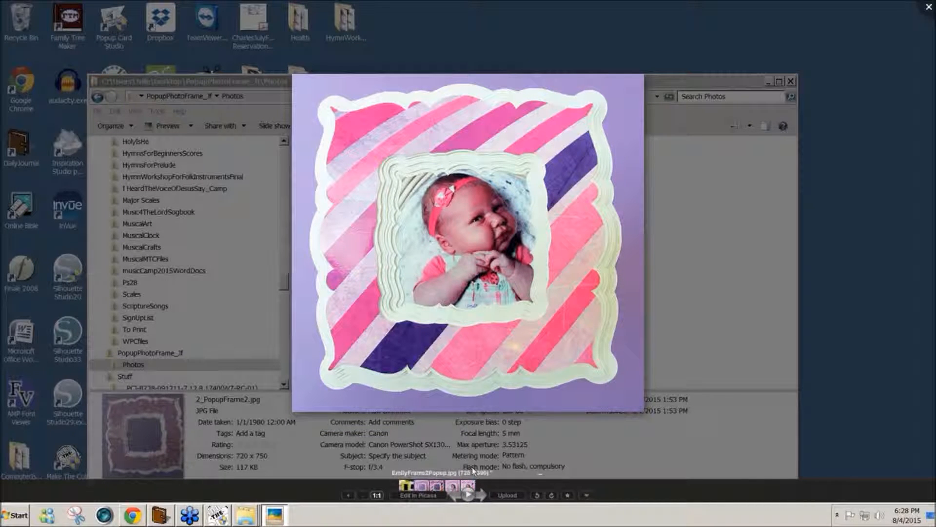
{"action": "left_click", "coordinate": [663, 334]}
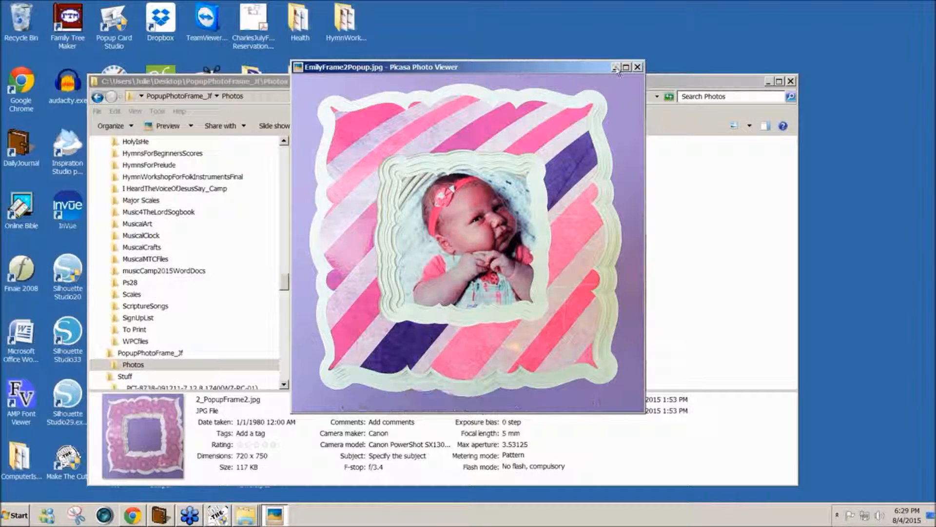
{"action": "left_click", "coordinate": [615, 68]}
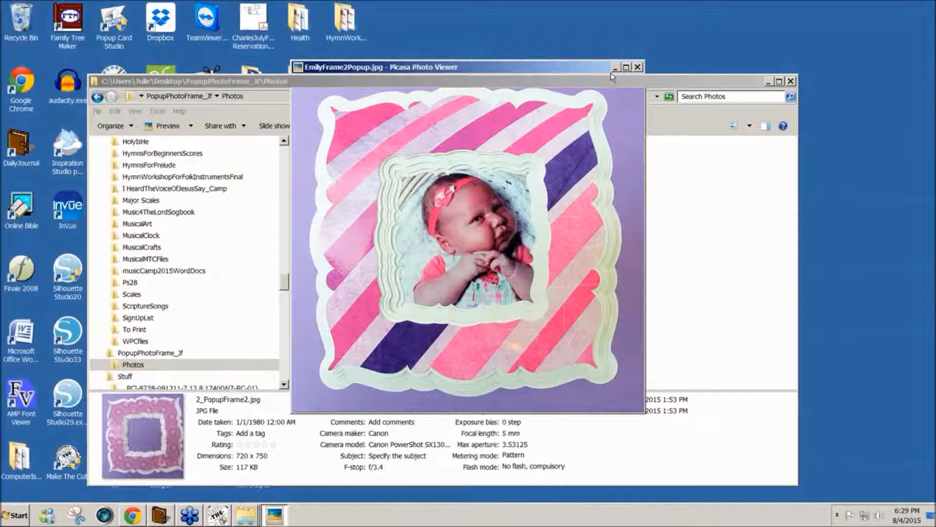
{"action": "left_click", "coordinate": [613, 71]}
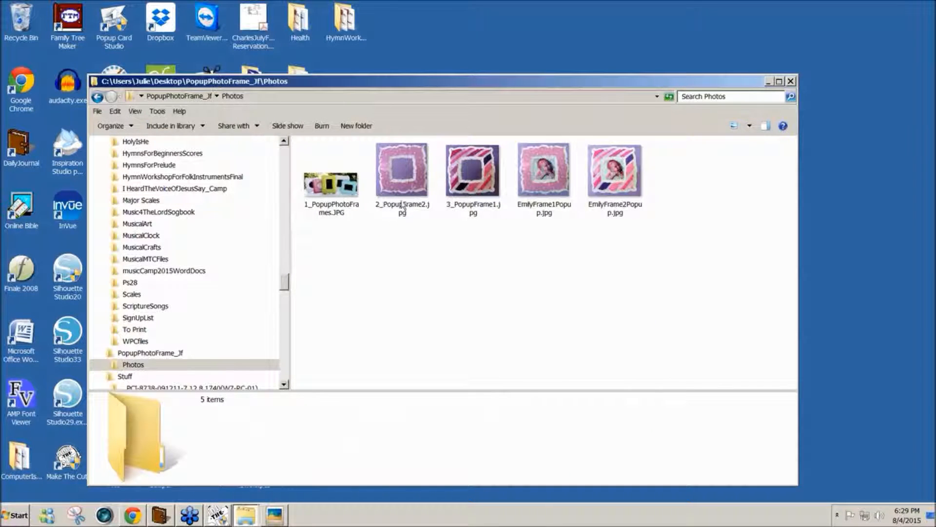
Step: Switch to Make The Cut and close the KiteCard_JF.mtc project without saving its changes
{"action": "left_click", "coordinate": [220, 519]}
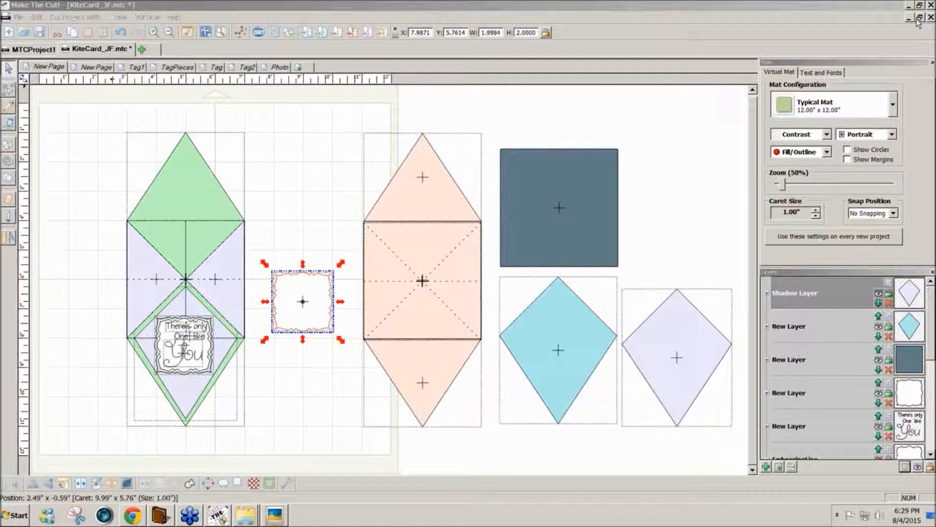
{"action": "left_click", "coordinate": [931, 17]}
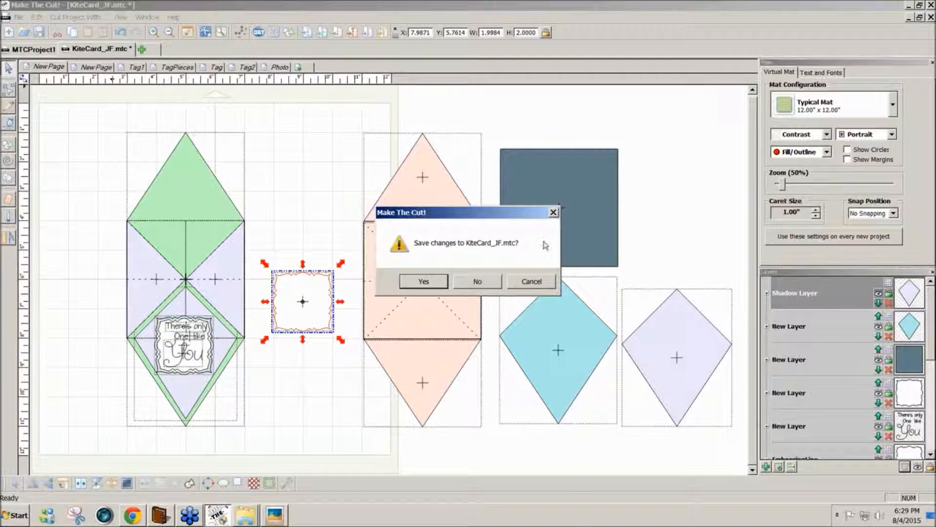
{"action": "left_click", "coordinate": [487, 282]}
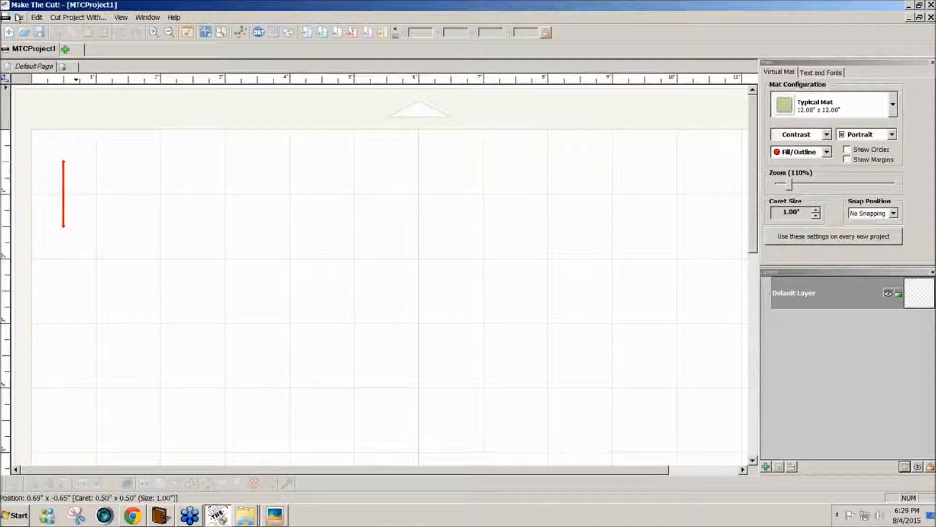
Step: Open the recent project 3DPhotoFrame1_JF.mtc and look through its 3DFrame1, 3DFrame2 and EaselAndBacking pages
{"action": "left_click", "coordinate": [19, 17]}
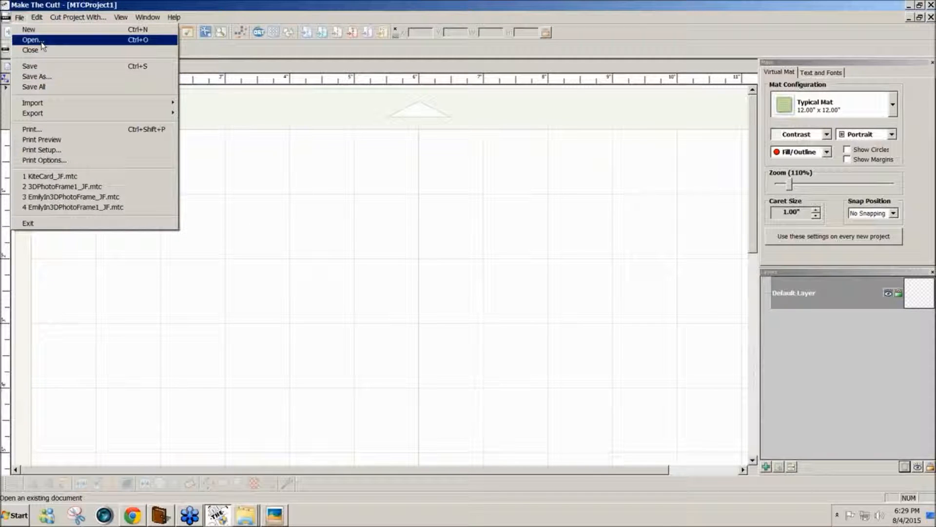
{"action": "left_click", "coordinate": [80, 187]}
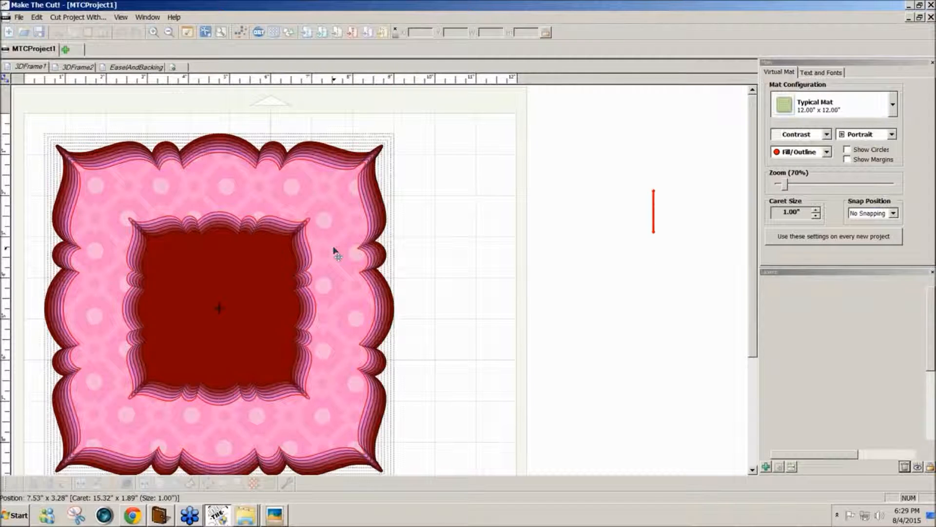
{"action": "left_click_drag", "start_coordinate": [751, 281], "coordinate": [746, 307]}
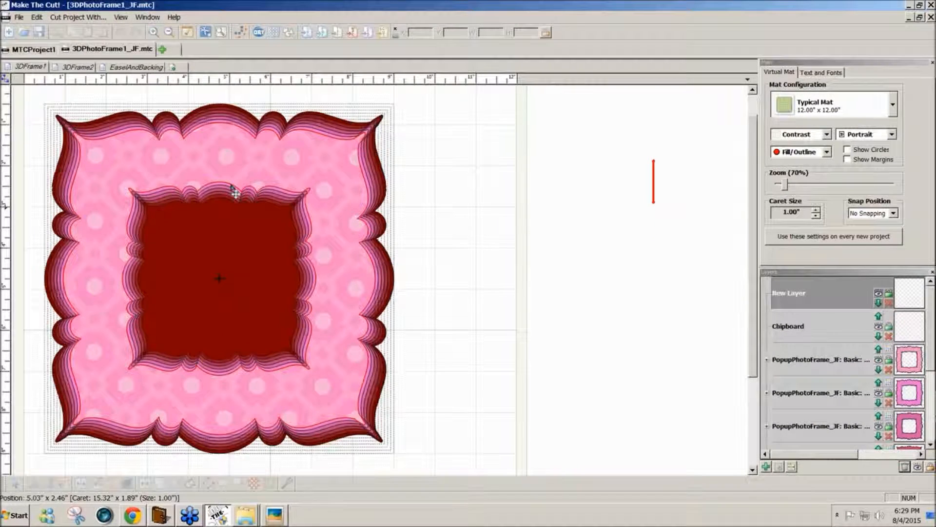
{"action": "left_click", "coordinate": [85, 67]}
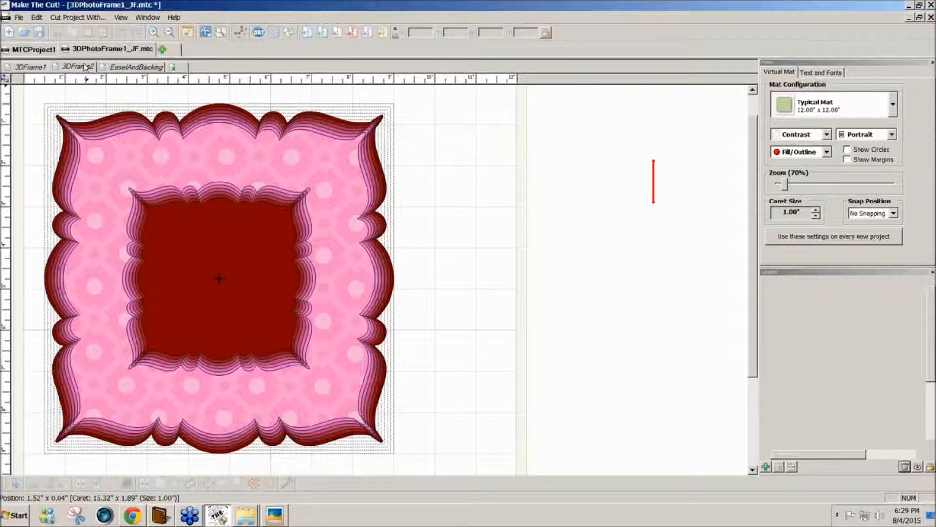
{"action": "left_click", "coordinate": [128, 68]}
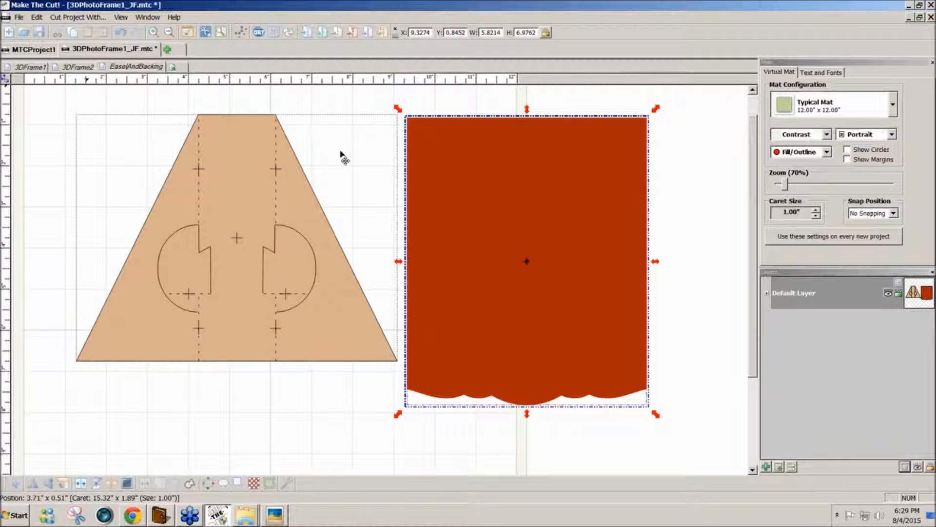
{"action": "left_click", "coordinate": [84, 71]}
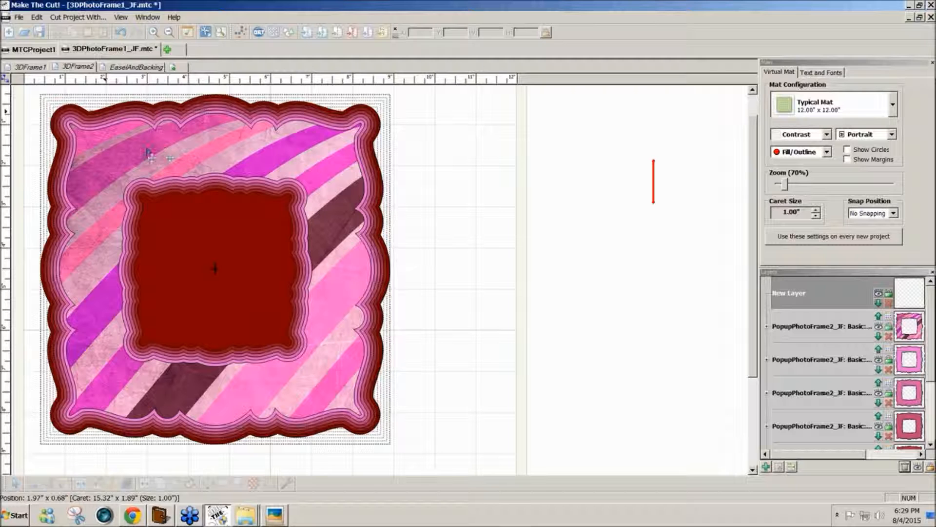
{"action": "left_click", "coordinate": [288, 165]}
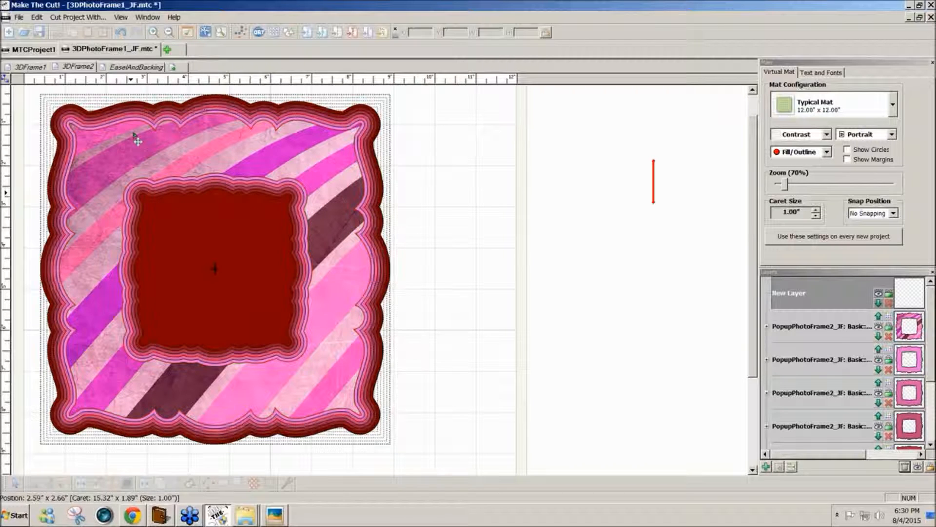
{"action": "left_click", "coordinate": [107, 68]}
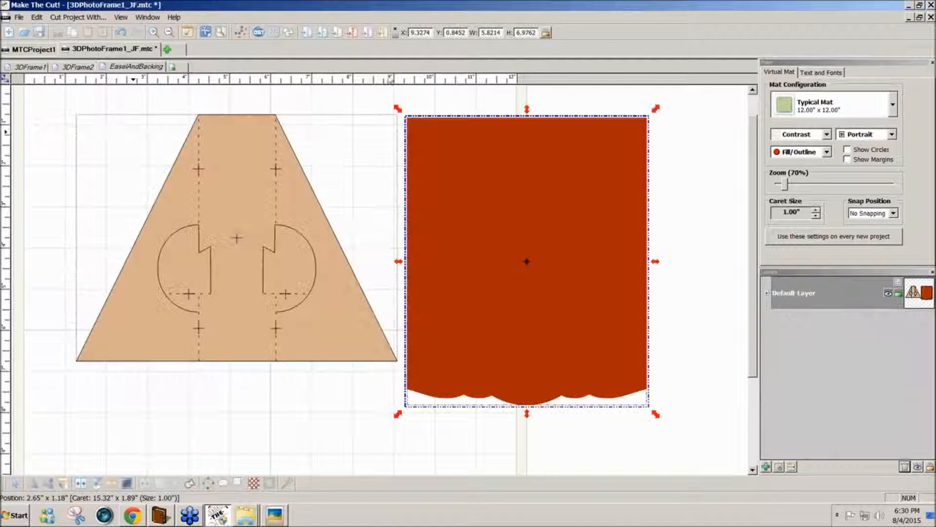
Step: Close 3DPhotoFrame1_JF.mtc without saving its changes and reopen the recent project KiteCard_JF.mtc
{"action": "left_click", "coordinate": [931, 17]}
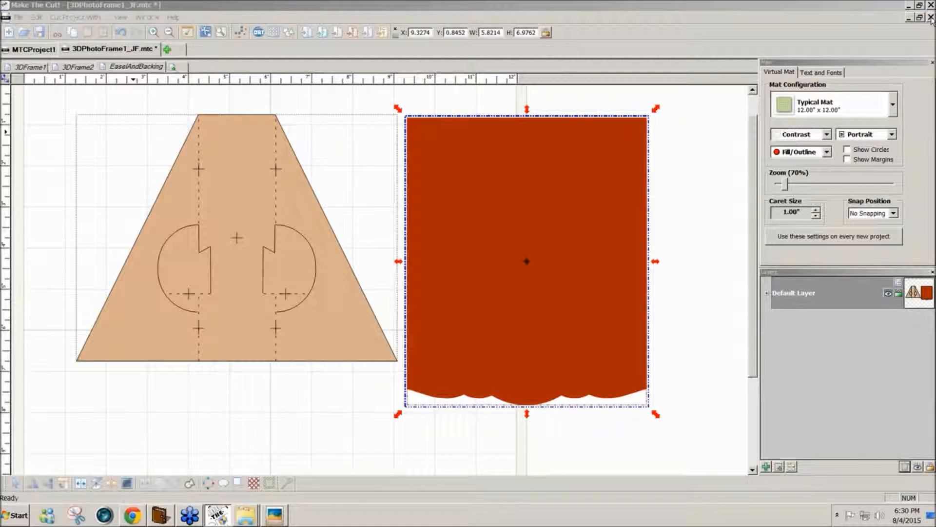
{"action": "left_click", "coordinate": [465, 282]}
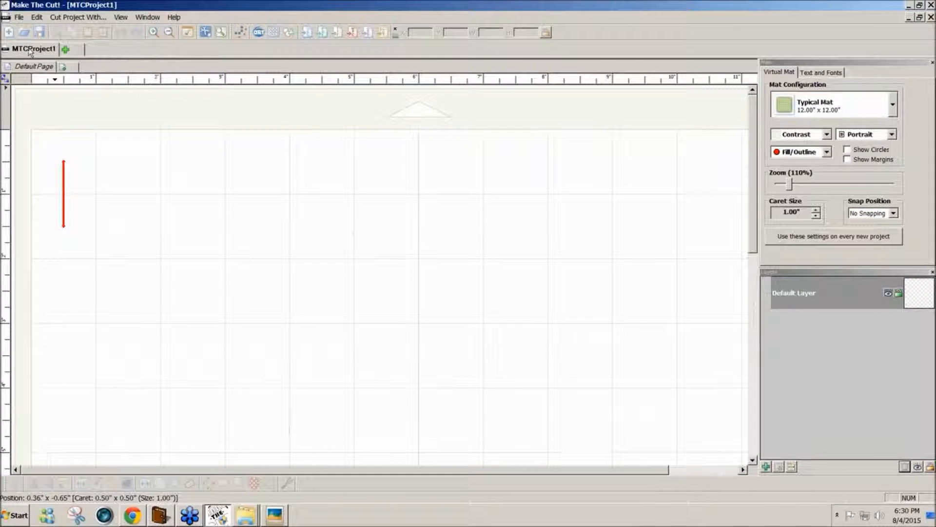
{"action": "left_click", "coordinate": [19, 18]}
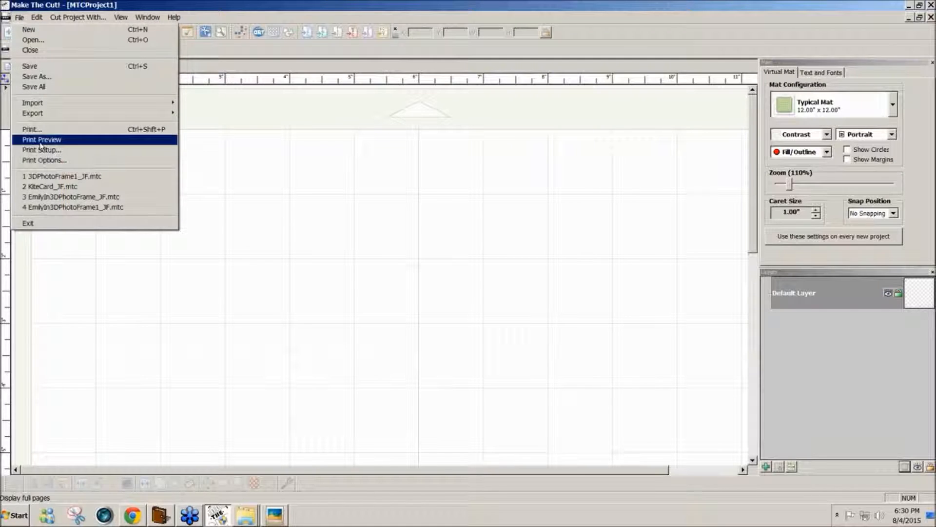
{"action": "left_click", "coordinate": [42, 187]}
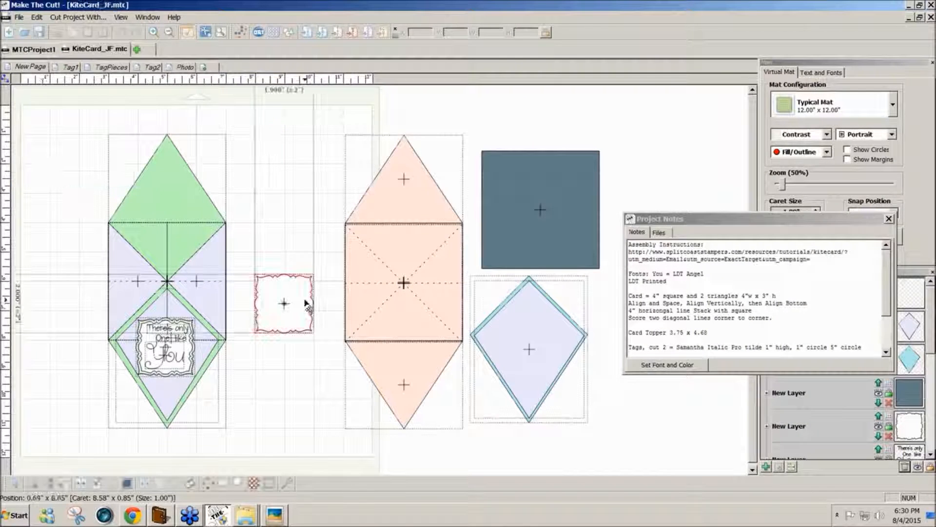
Step: Select the small ornate frame beside the card, and after it the frame around the "There's only One like You" sentiment
{"action": "left_click", "coordinate": [306, 303]}
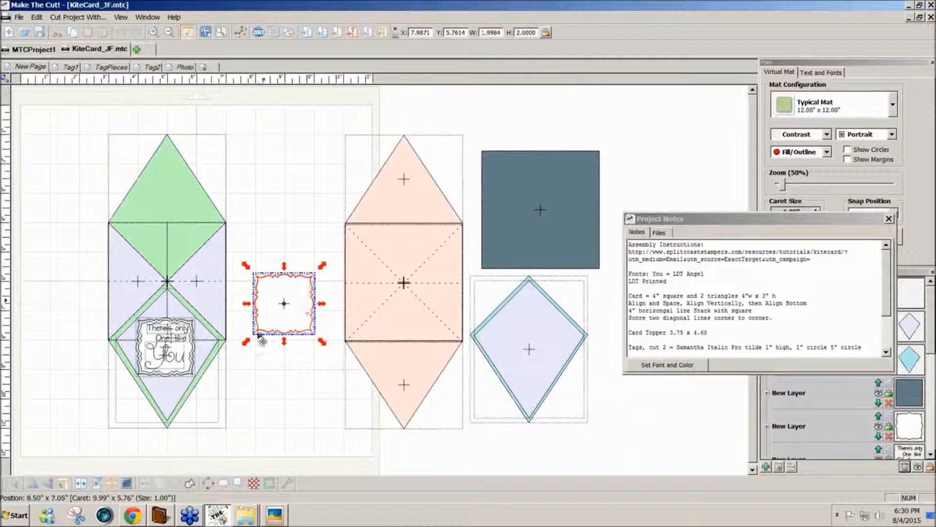
{"action": "left_click", "coordinate": [192, 378]}
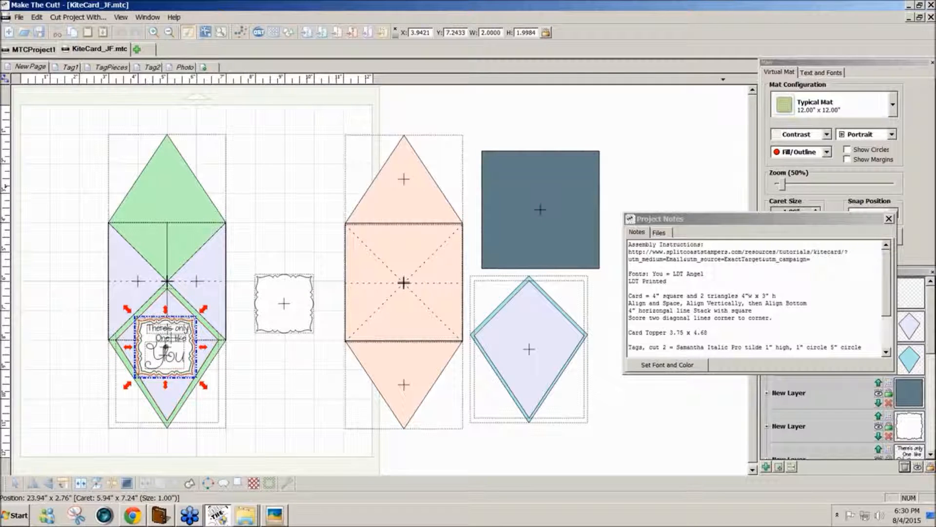
Step: Close the KiteCard_JF.mtc project and paste the copied ornate frame in place in the blank MTCProject1
{"action": "left_click", "coordinate": [931, 18]}
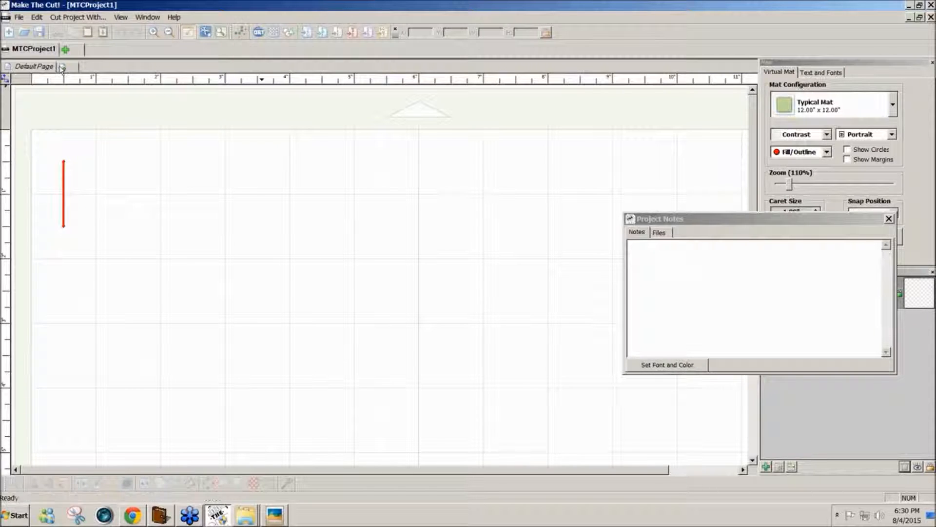
{"action": "left_click", "coordinate": [37, 17]}
{"action": "left_click", "coordinate": [67, 88]}
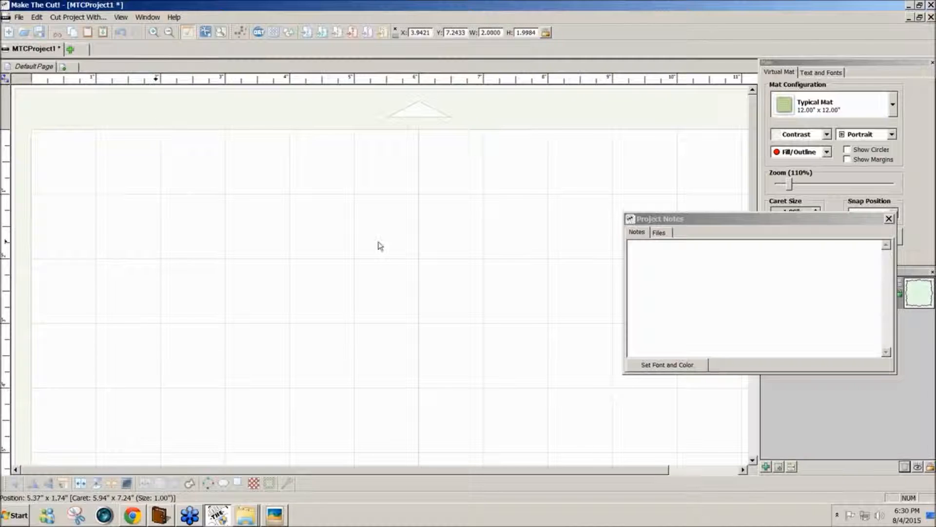
{"action": "left_click", "coordinate": [516, 236]}
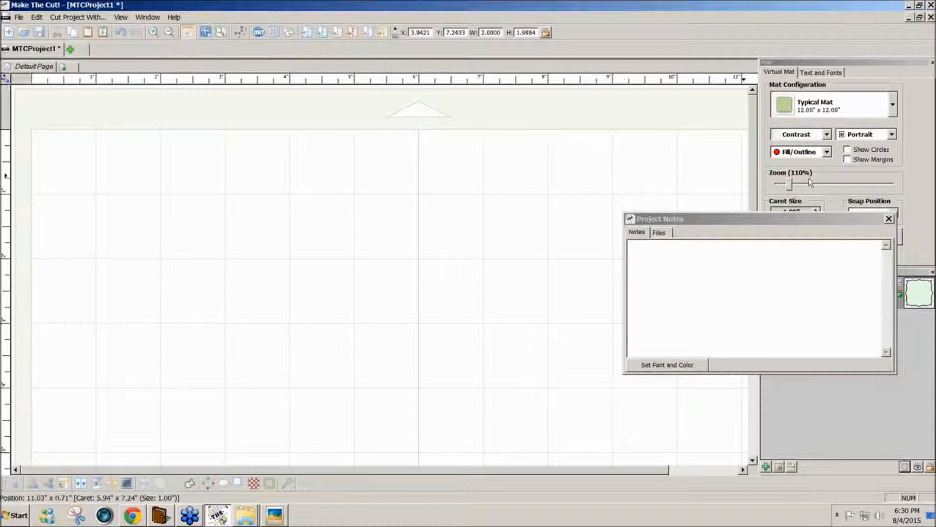
{"action": "left_click_drag", "start_coordinate": [791, 186], "coordinate": [784, 184]}
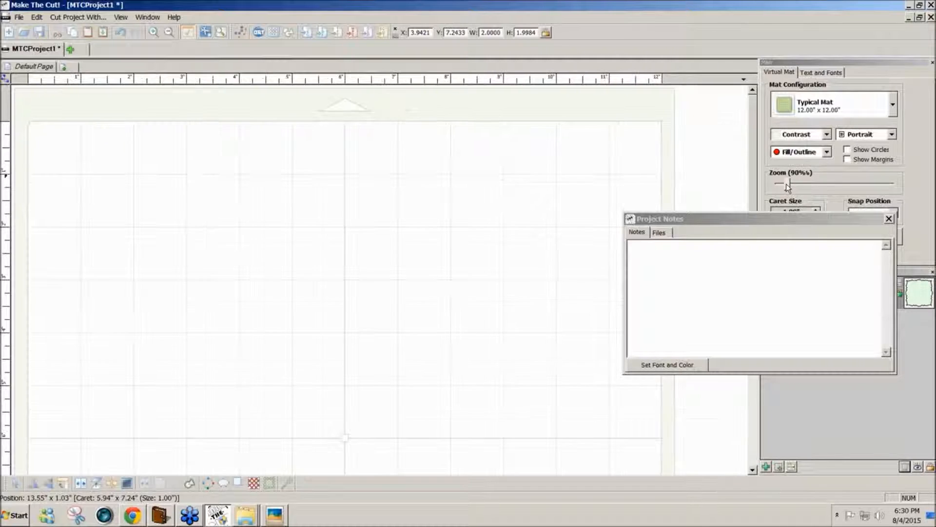
Step: Move the pasted ornate frame up toward the middle of the mat
{"action": "left_click_drag", "start_coordinate": [211, 399], "coordinate": [209, 296]}
{"action": "key", "text": "Delete"}
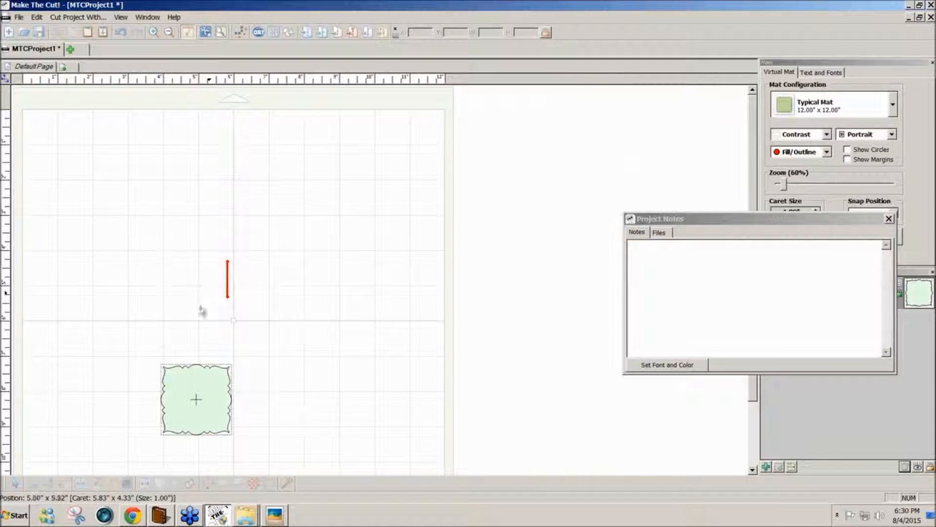
{"action": "left_click_drag", "start_coordinate": [200, 405], "coordinate": [210, 279]}
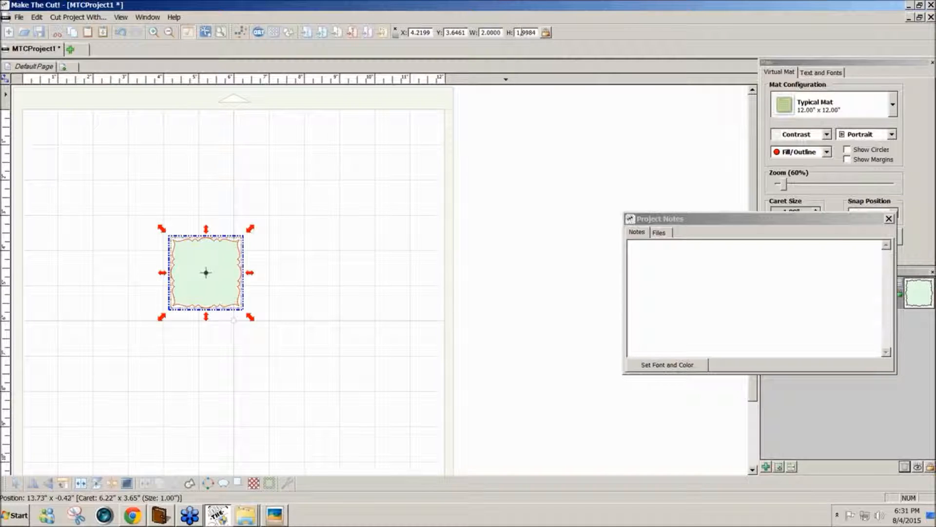
Step: Resize the ornate frame to exactly 4 inches wide and 4 inches high, and move it to the mat's centre
{"action": "double_click", "coordinate": [485, 32]}
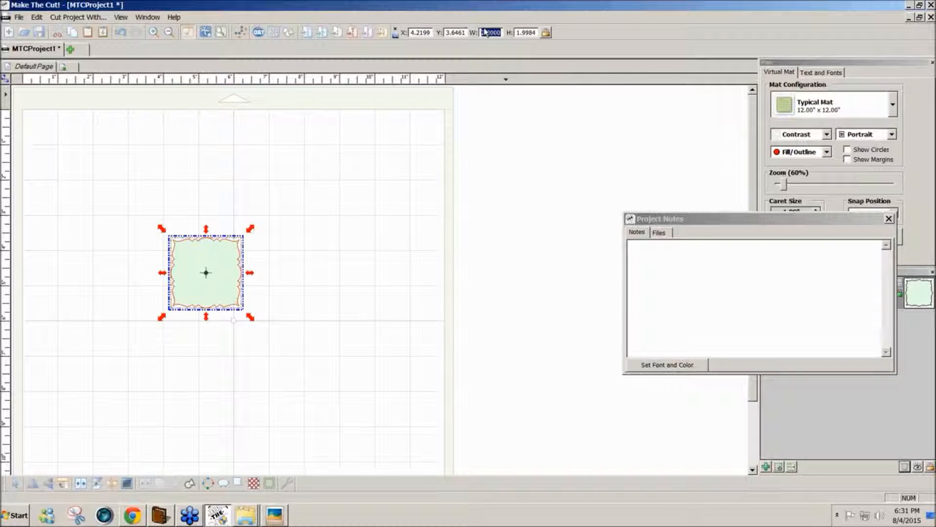
{"action": "type", "text": "4"}
{"action": "key", "text": "Return"}
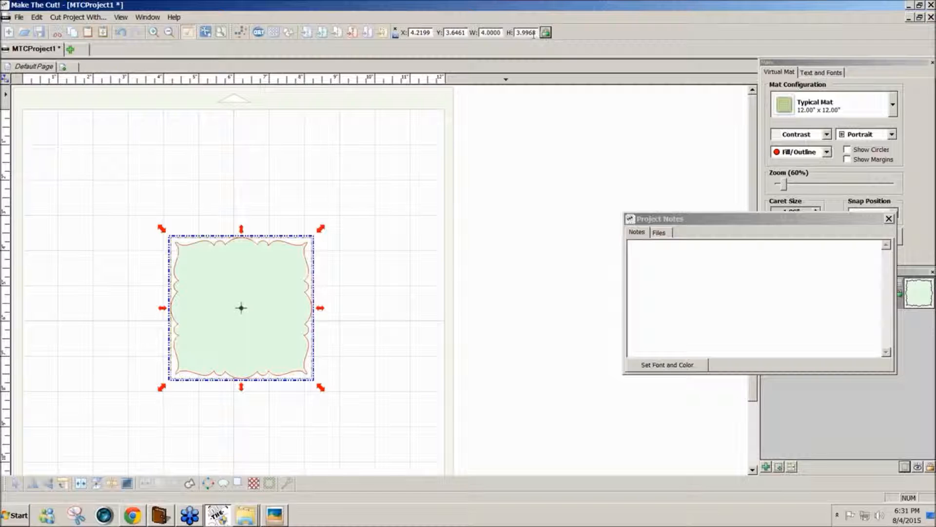
{"action": "left_click", "coordinate": [546, 33]}
{"action": "type", "text": "4"}
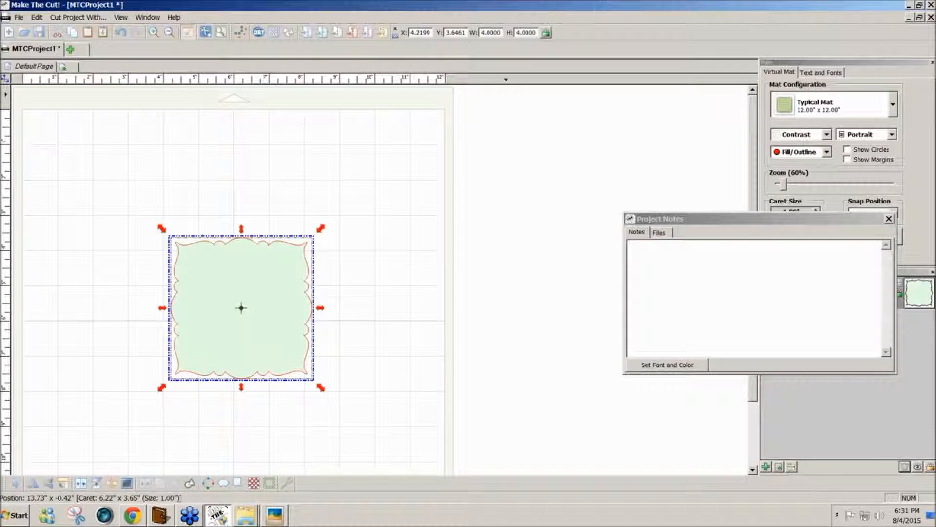
{"action": "key", "text": "Return"}
{"action": "mouse_move", "coordinate": [247, 293]}
{"action": "left_mouse_down"}
{"action": "mouse_move", "coordinate": [239, 316]}
{"action": "mouse_move", "coordinate": [241, 307]}
{"action": "left_mouse_up"}
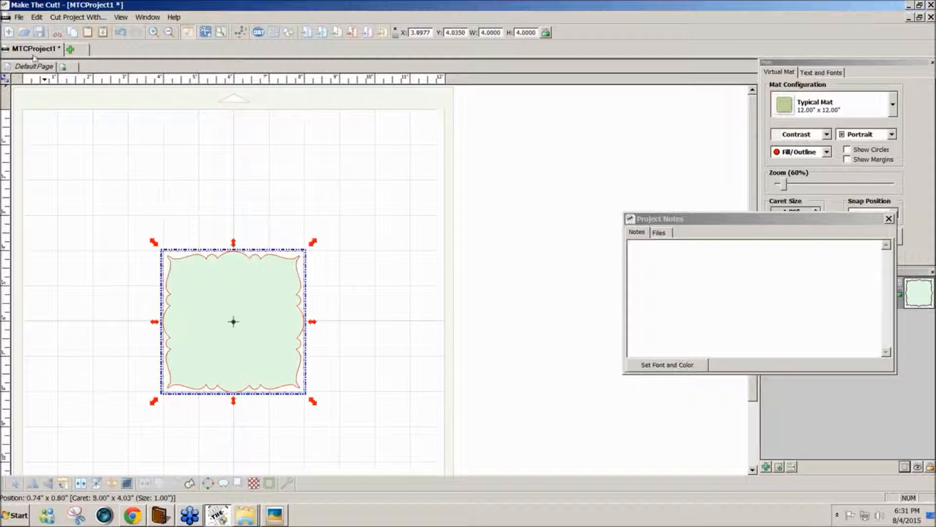
Step: Preview a nested duplication of the frame with six copies, a .08 in gap and scaling by width
{"action": "left_click", "coordinate": [37, 18]}
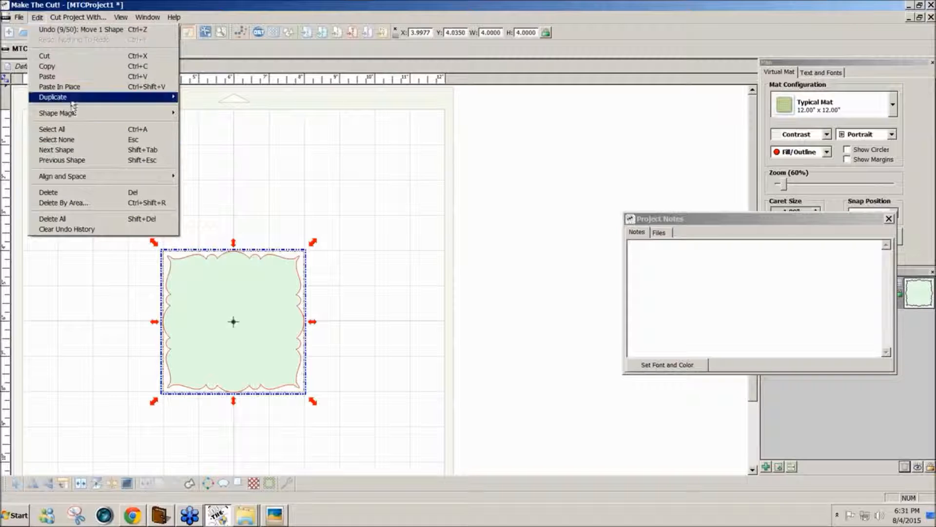
{"action": "mouse_move", "coordinate": [76, 104]}
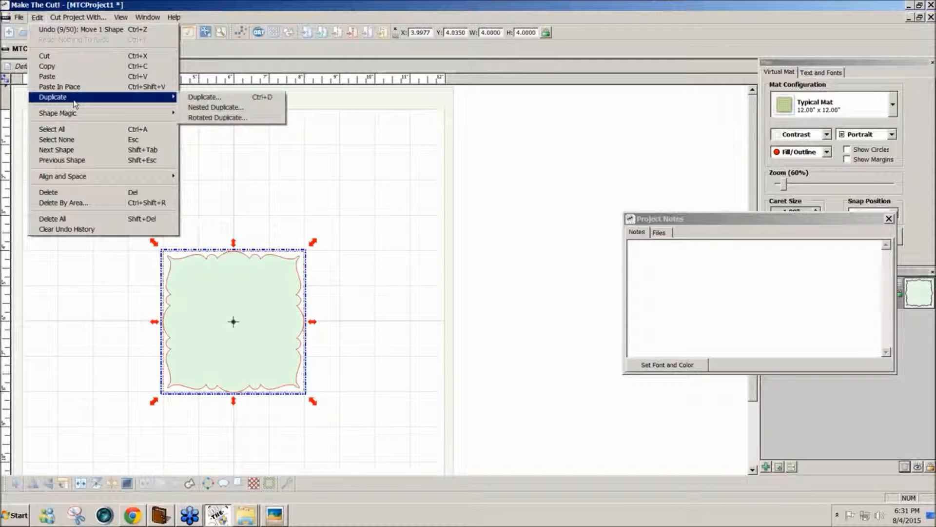
{"action": "left_click", "coordinate": [218, 109]}
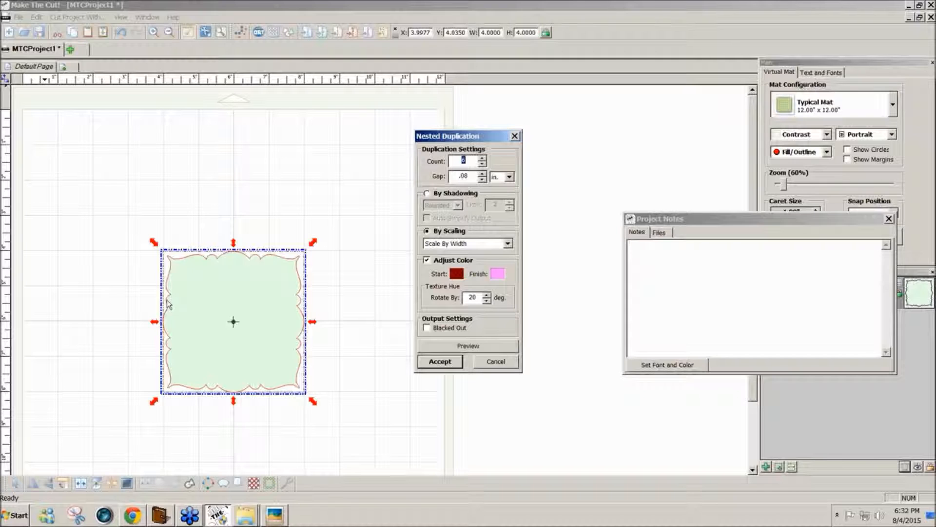
{"action": "left_click", "coordinate": [450, 347]}
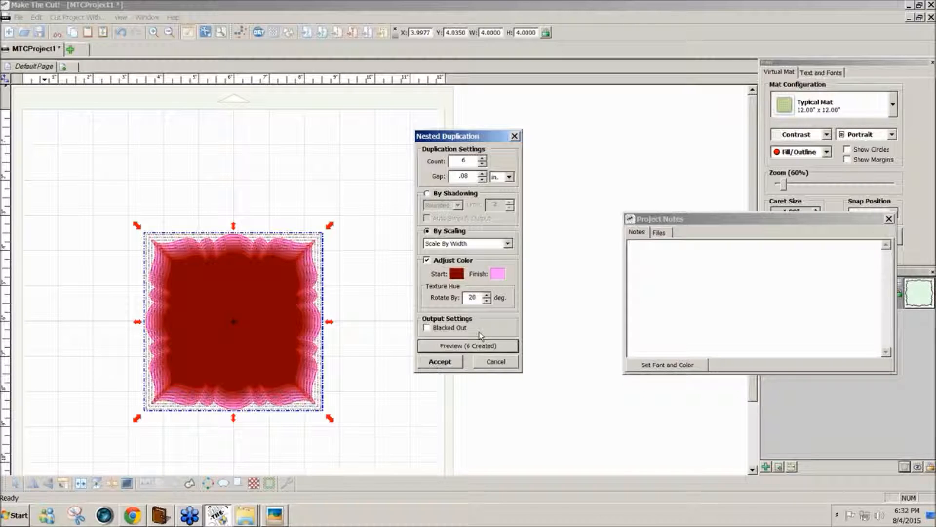
Step: Set the nested duplication gap to .1 in, preview it again and create the six duplicates
{"action": "left_click_drag", "start_coordinate": [476, 176], "coordinate": [462, 179]}
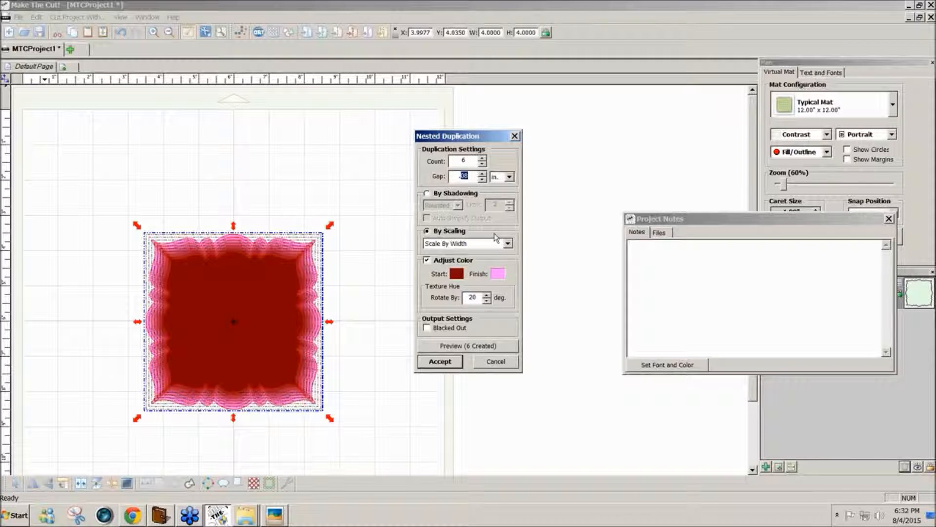
{"action": "key", "text": "BackSpace"}
{"action": "type", "text": ".1"}
{"action": "left_click", "coordinate": [491, 346]}
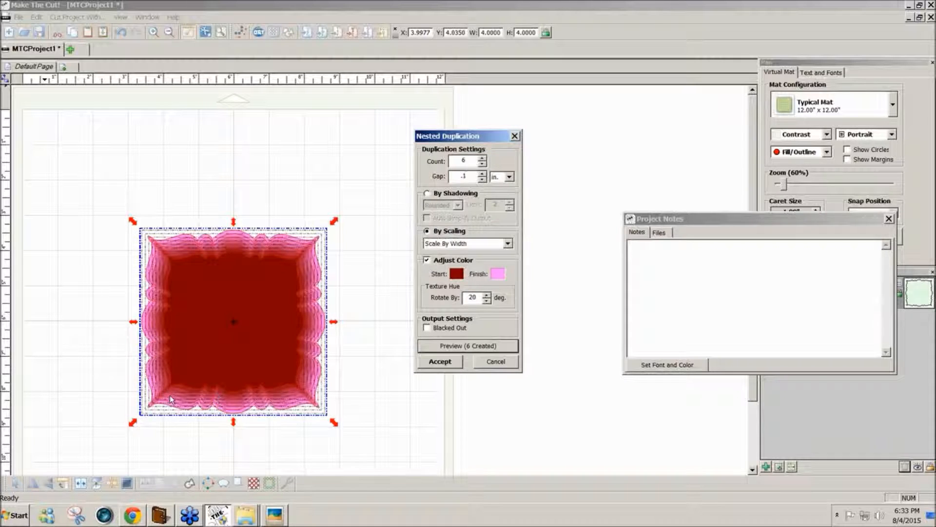
{"action": "left_click", "coordinate": [440, 362]}
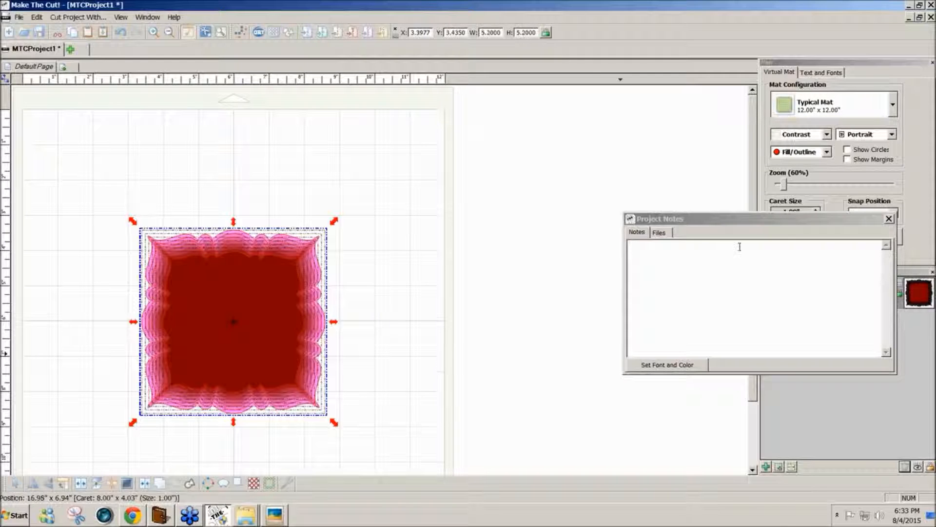
Step: Close the project notes, put each nested shape on its own layer and look through the resulting layers
{"action": "left_click", "coordinate": [889, 219]}
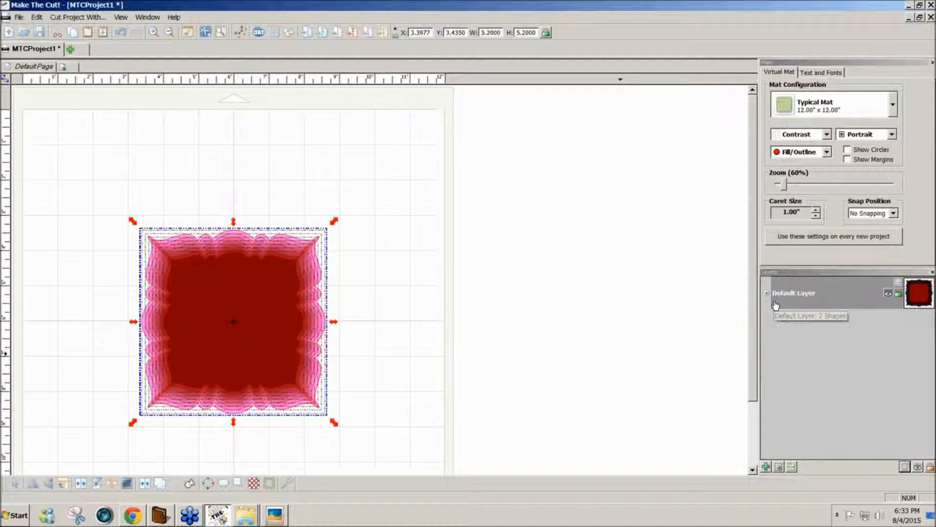
{"action": "right_click", "coordinate": [792, 297]}
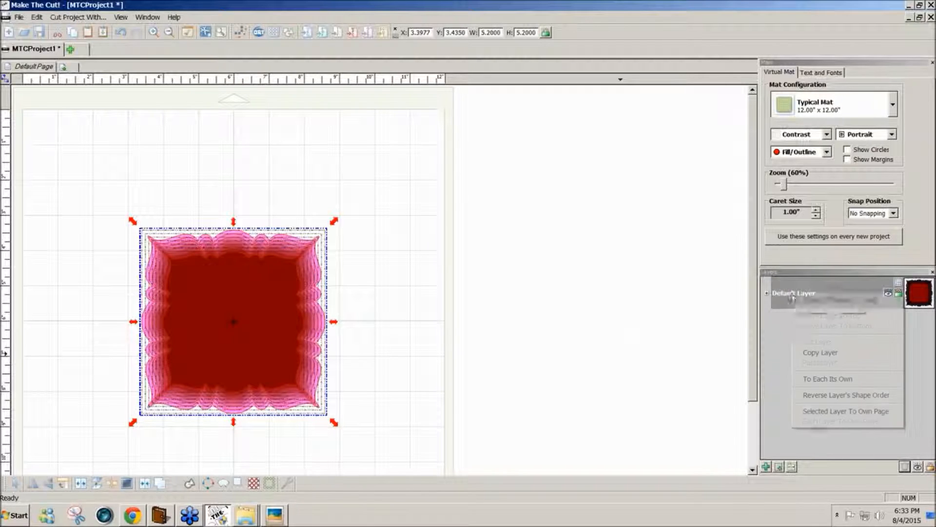
{"action": "left_click", "coordinate": [827, 380]}
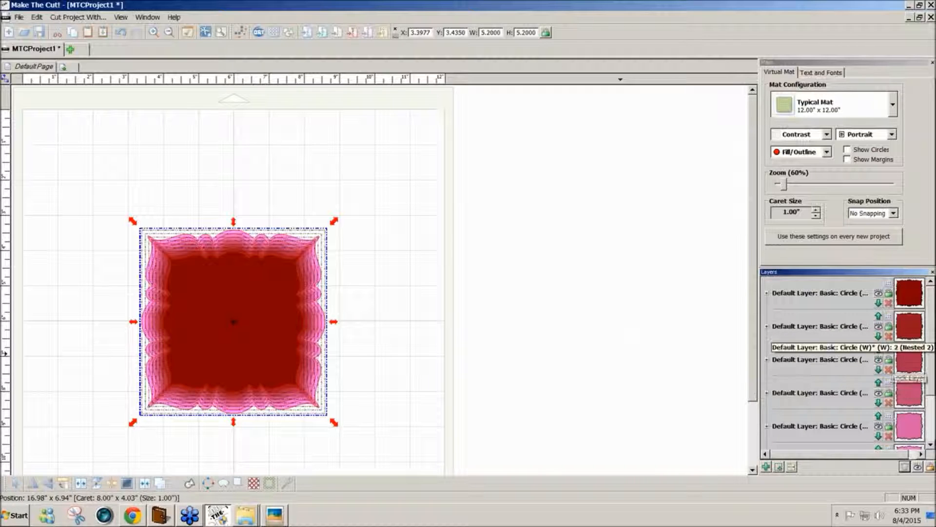
{"action": "left_click_drag", "start_coordinate": [930, 361], "coordinate": [932, 391]}
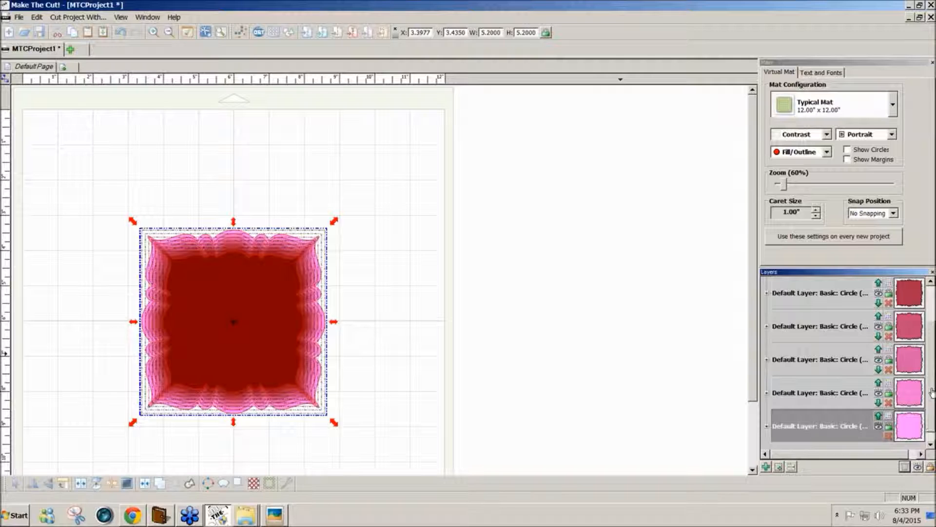
{"action": "scroll", "coordinate": [917, 386], "scroll_direction": "up", "scroll_amount": 2}
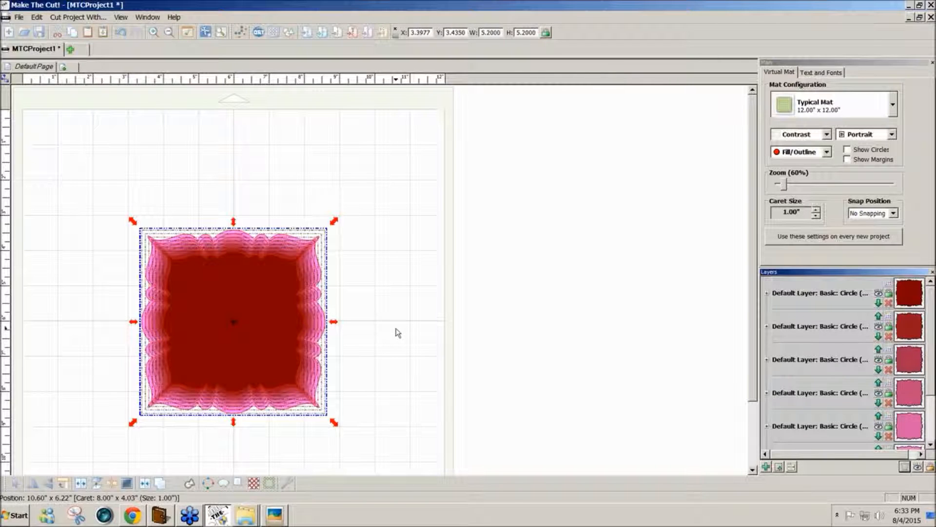
Step: Undo the layer split and the nested duplication
{"action": "left_click", "coordinate": [414, 329]}
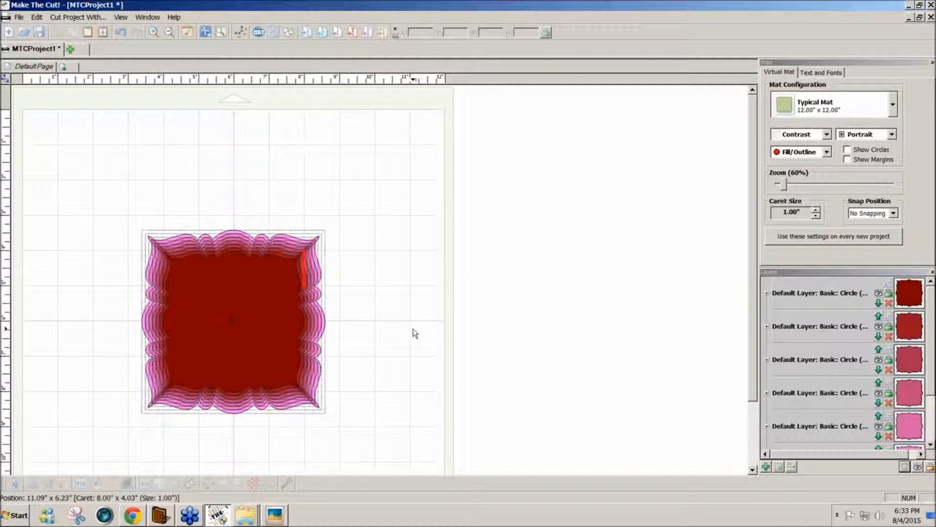
{"action": "key", "text": "ctrl+z"}
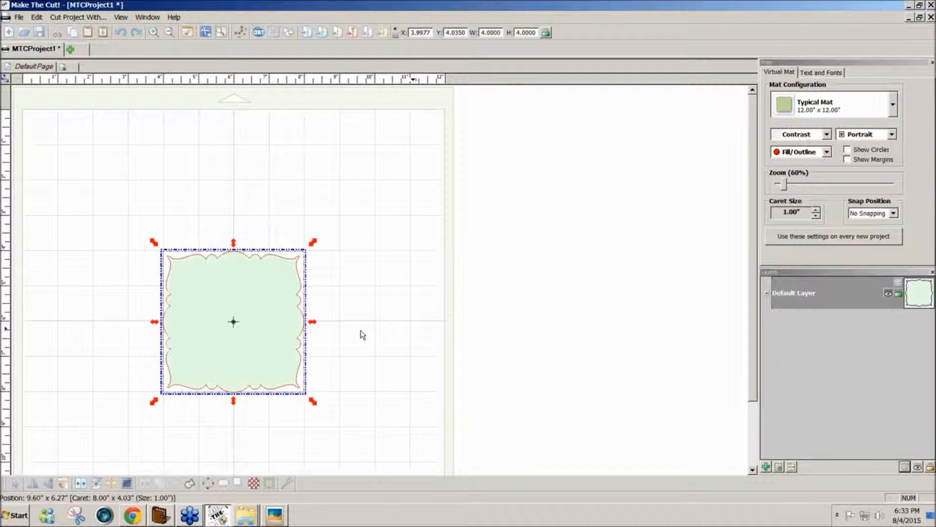
Step: Paste a copy of the 4-inch frame in place, resize it to 6 × 6 inches and position it around the original
{"action": "left_click", "coordinate": [242, 333]}
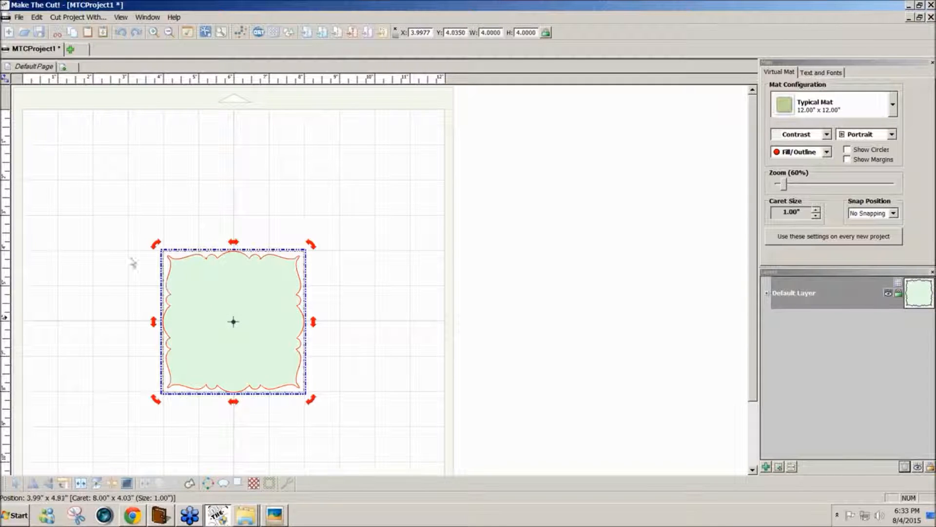
{"action": "left_click", "coordinate": [235, 323]}
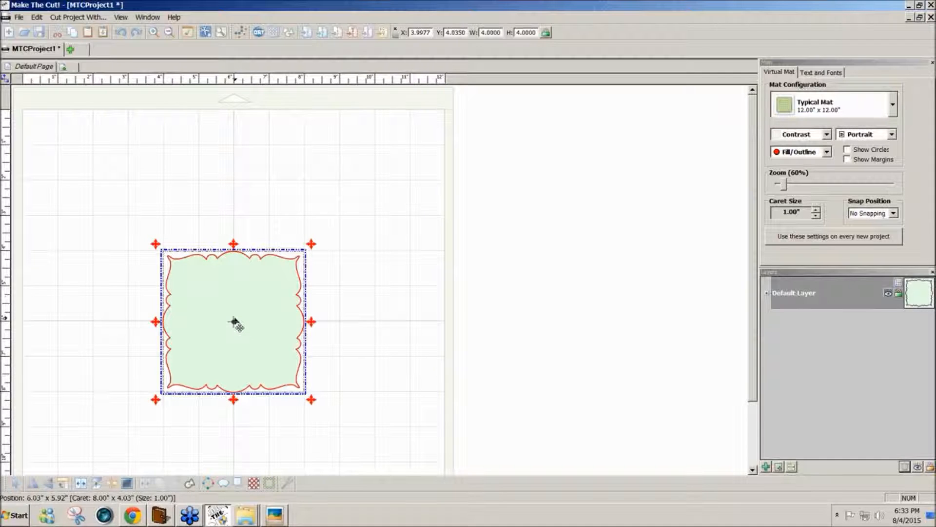
{"action": "left_click", "coordinate": [235, 323]}
{"action": "left_click", "coordinate": [234, 323]}
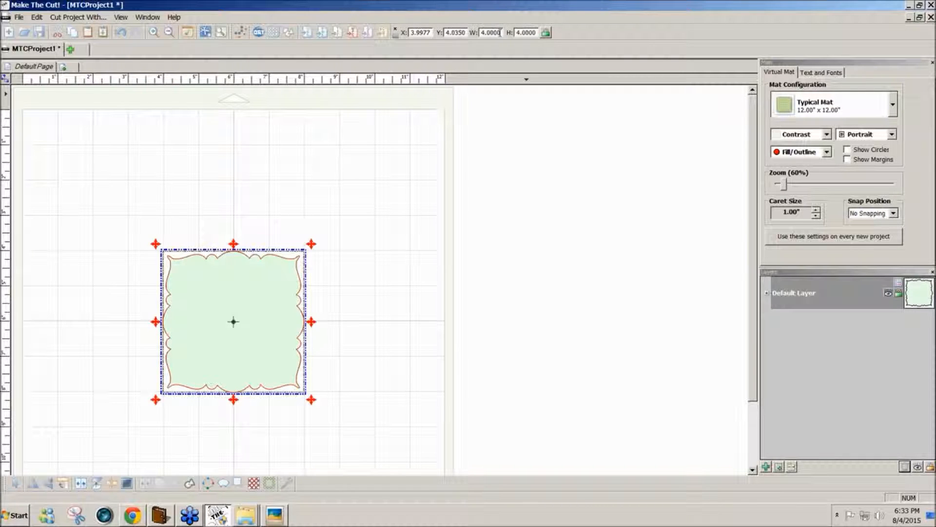
{"action": "left_click_drag", "start_coordinate": [504, 31], "coordinate": [471, 31]}
{"action": "type", "text": "4"}
{"action": "type", "text": "6"}
{"action": "left_click_drag", "start_coordinate": [537, 32], "coordinate": [507, 32]}
{"action": "type", "text": "6"}
{"action": "key", "text": "Return"}
{"action": "left_click_drag", "start_coordinate": [301, 335], "coordinate": [279, 303]}
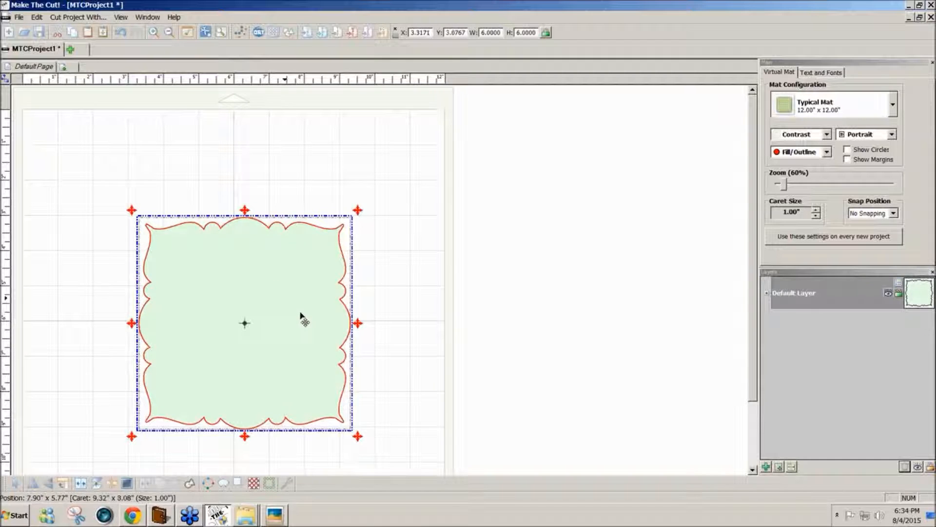
Step: Change the virtual mat's colour scheme to Green
{"action": "left_click", "coordinate": [827, 135]}
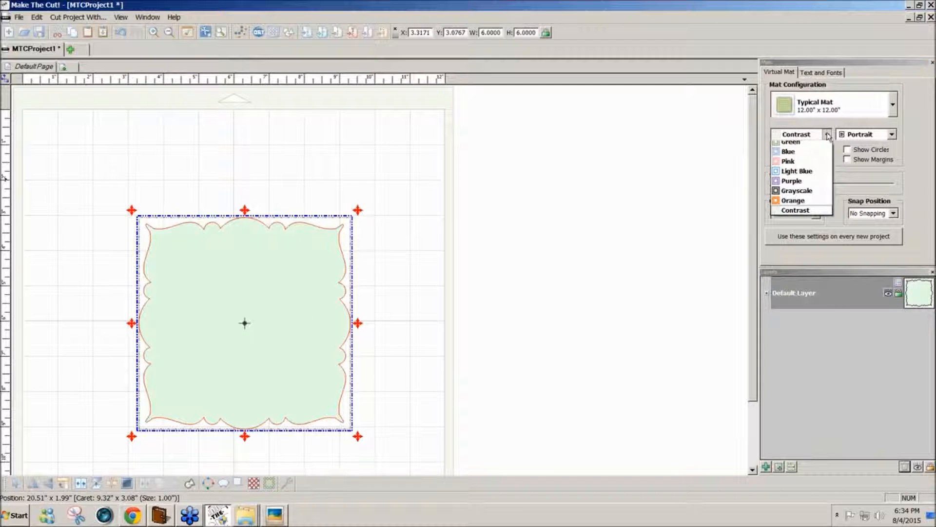
{"action": "left_click", "coordinate": [807, 148]}
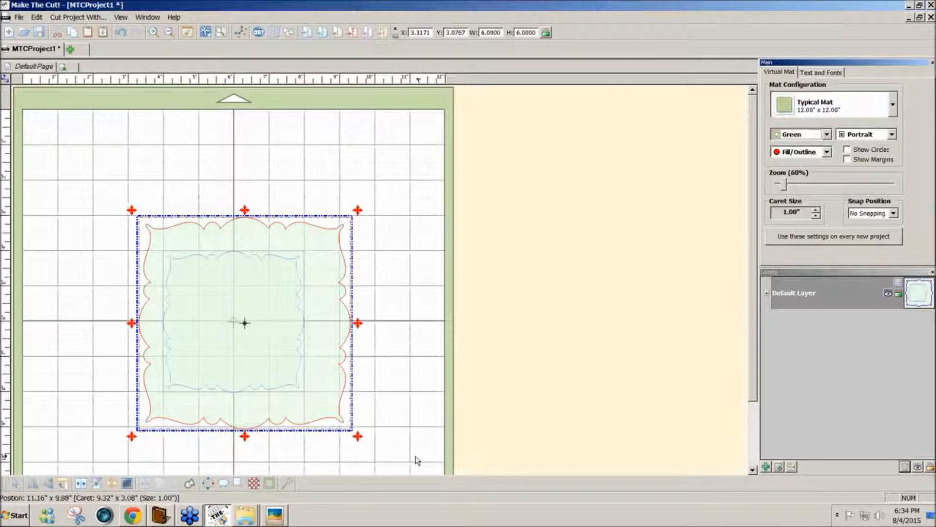
Step: Centre-align and join the two ornate shapes into one hollow frame, and move it to the mat's centre
{"action": "key", "text": "c"}
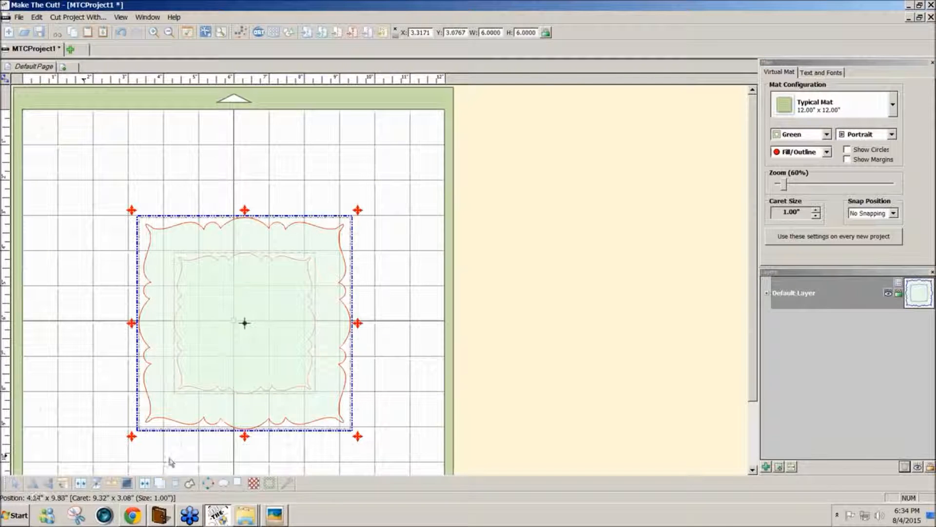
{"action": "left_click", "coordinate": [146, 482]}
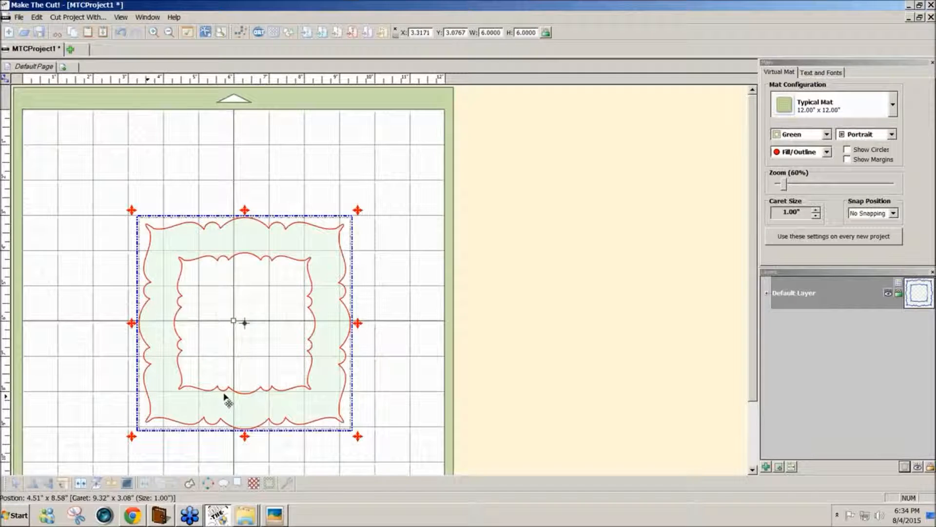
{"action": "mouse_move", "coordinate": [227, 407]}
{"action": "left_mouse_down"}
{"action": "mouse_move", "coordinate": [215, 389]}
{"action": "mouse_move", "coordinate": [216, 404]}
{"action": "left_mouse_up"}
{"action": "left_click", "coordinate": [340, 397]}
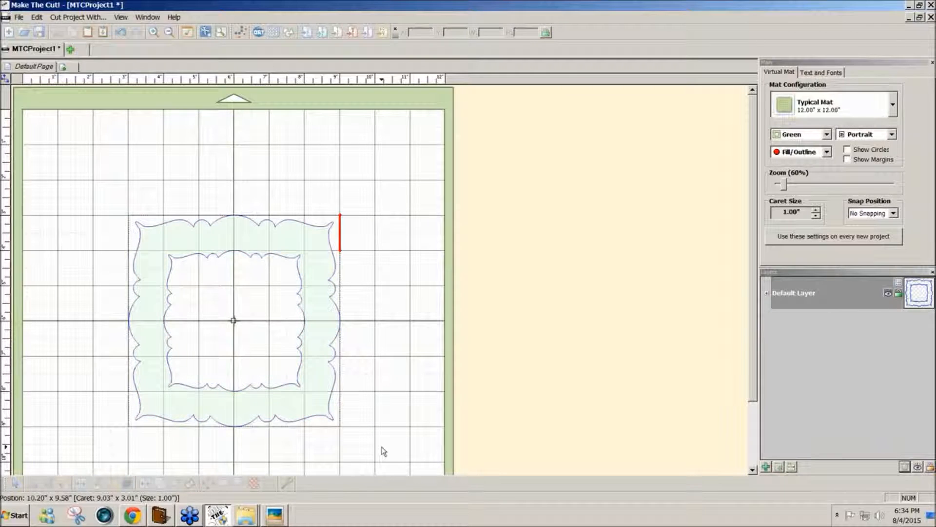
Step: Create a nested duplication of the hollow frame with a count of 6 and a 0.1 in gap, scaled by width with colour adjustment
{"action": "left_click_drag", "start_coordinate": [345, 445], "coordinate": [117, 205]}
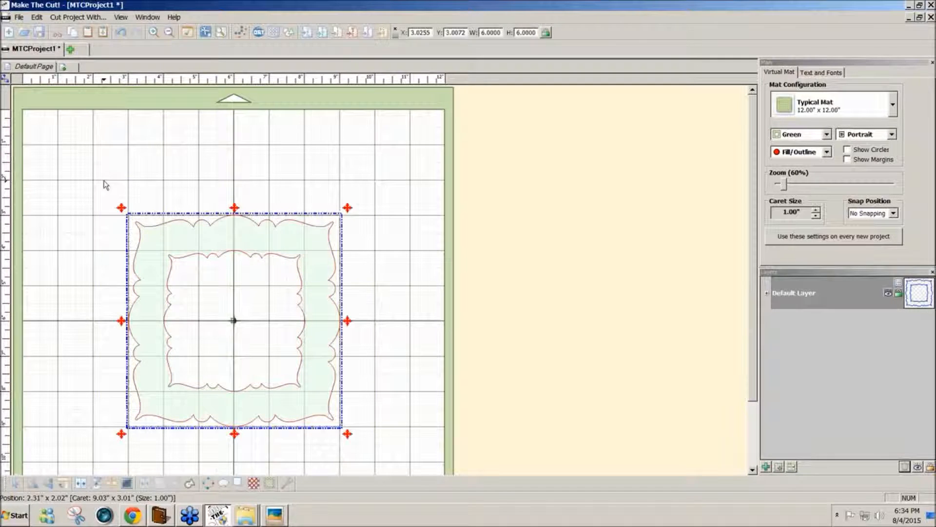
{"action": "left_click", "coordinate": [37, 18]}
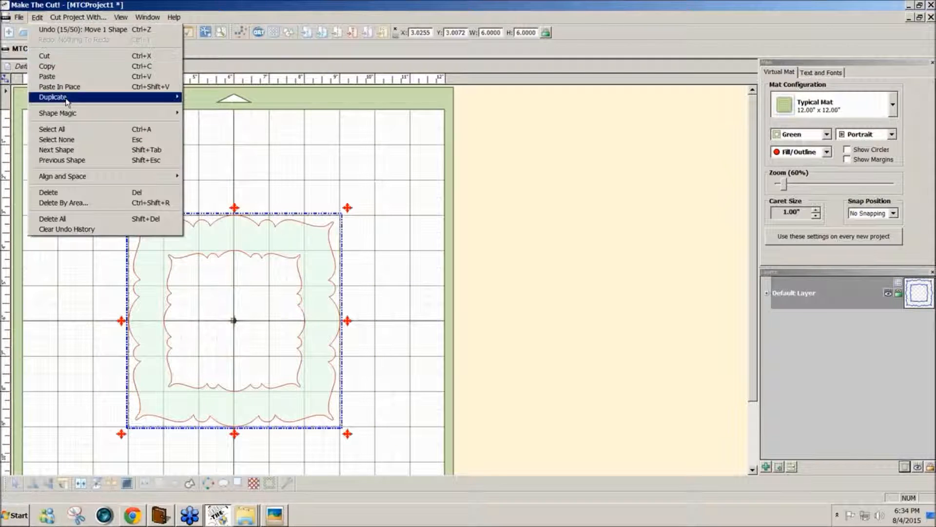
{"action": "mouse_move", "coordinate": [67, 100]}
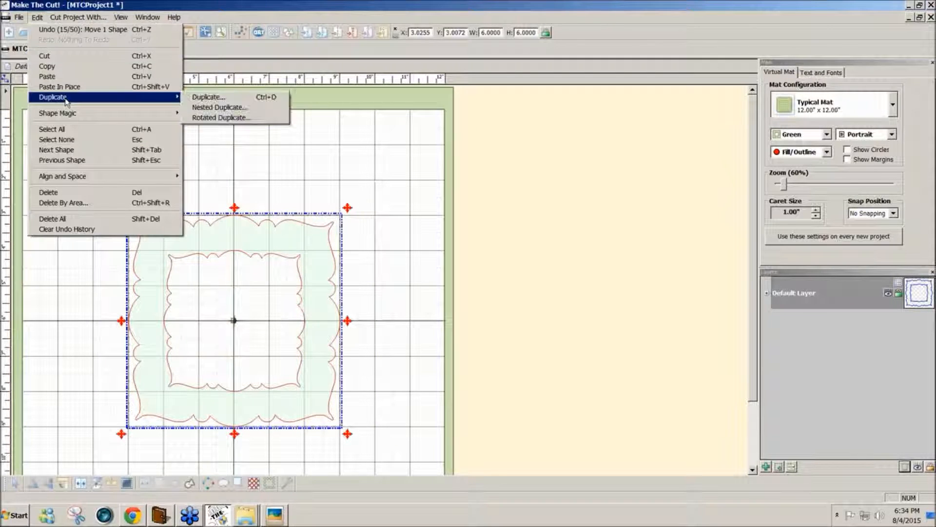
{"action": "left_click", "coordinate": [205, 109]}
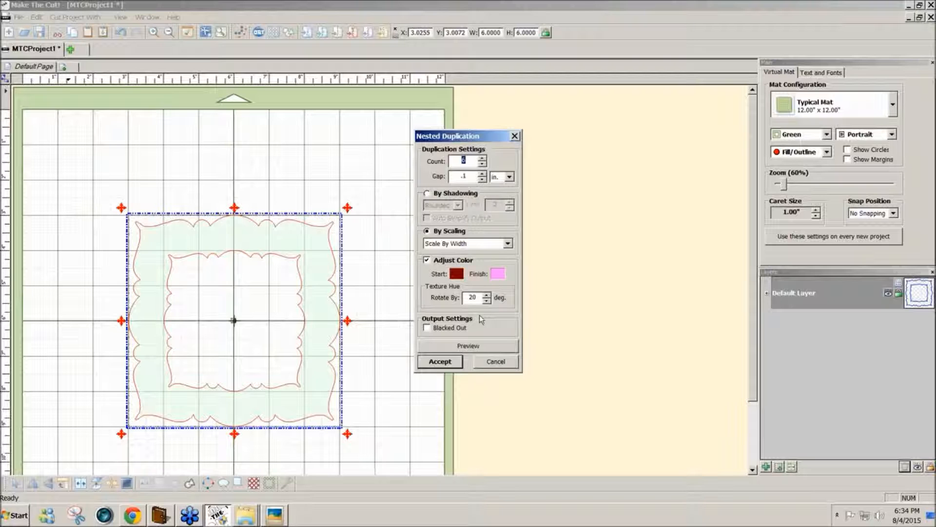
{"action": "left_click", "coordinate": [469, 346]}
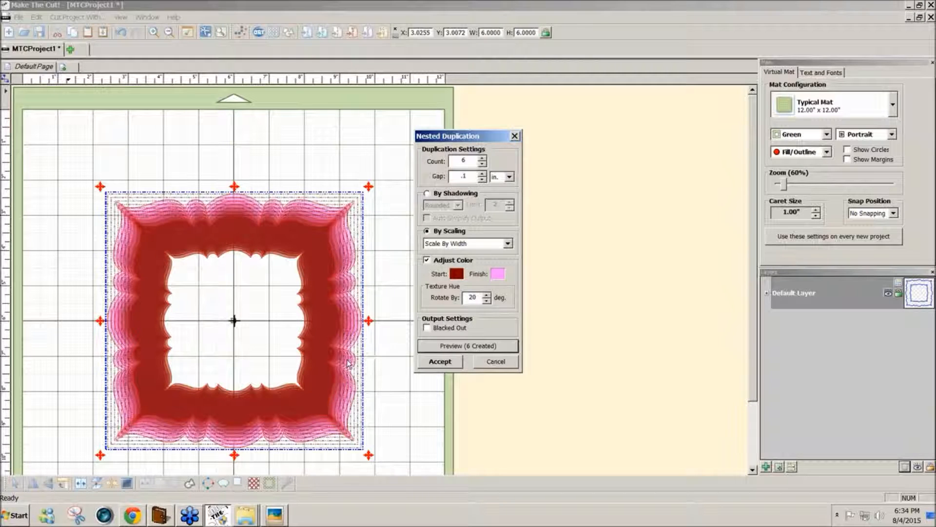
{"action": "left_click", "coordinate": [453, 364]}
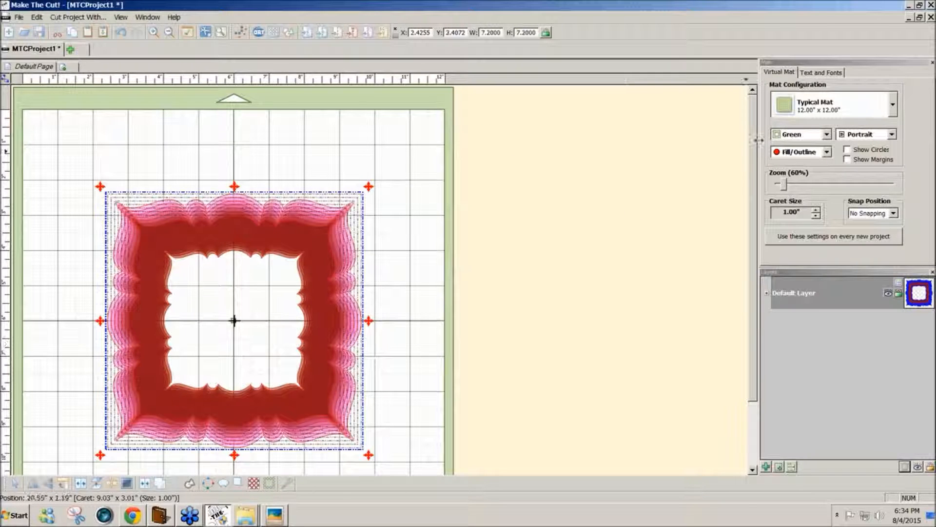
Step: Change the virtual mat's colour scheme to Contrast and display the shapes in Outline mode
{"action": "left_click", "coordinate": [829, 136]}
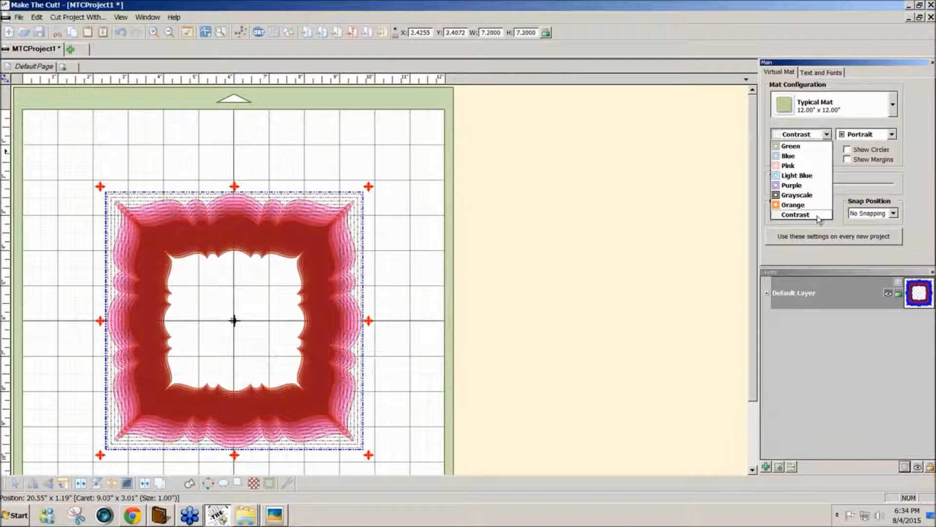
{"action": "left_click", "coordinate": [820, 216]}
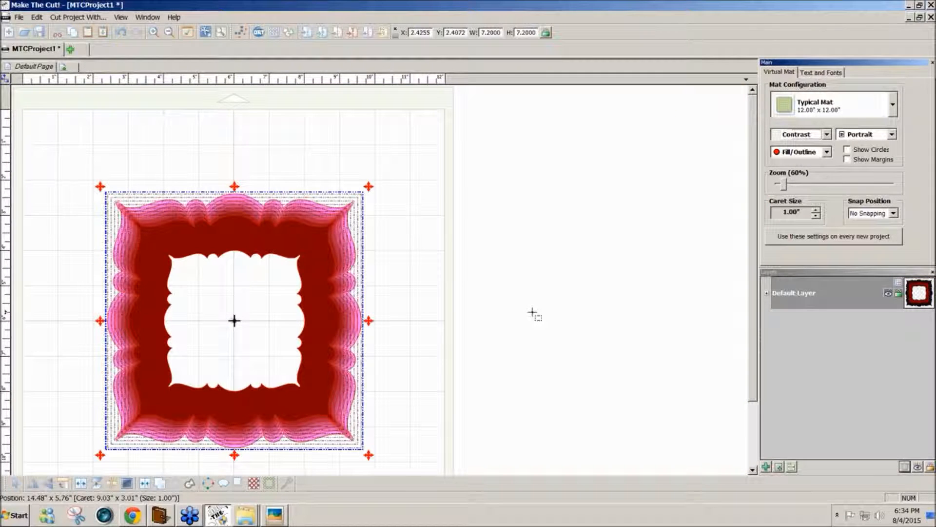
{"action": "left_click", "coordinate": [535, 315]}
{"action": "left_click", "coordinate": [826, 151]}
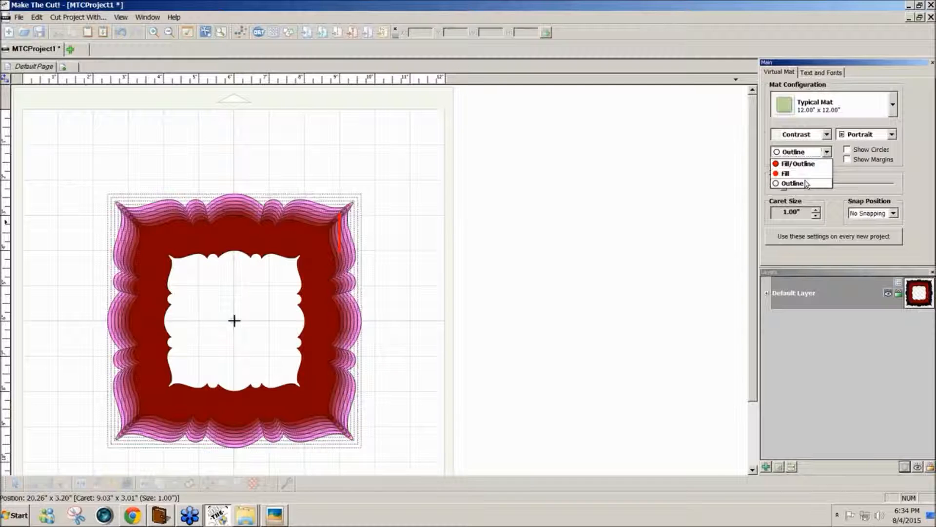
{"action": "left_click", "coordinate": [806, 183]}
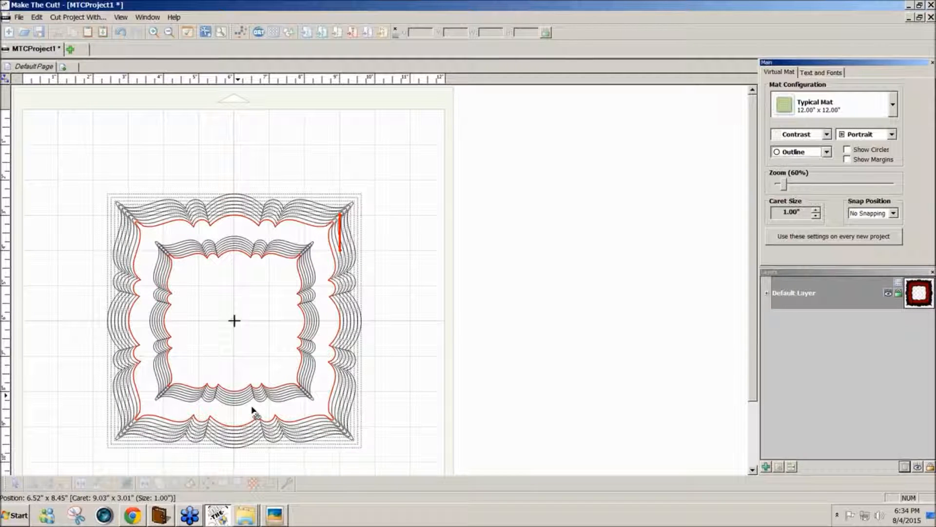
{"action": "left_click", "coordinate": [393, 435]}
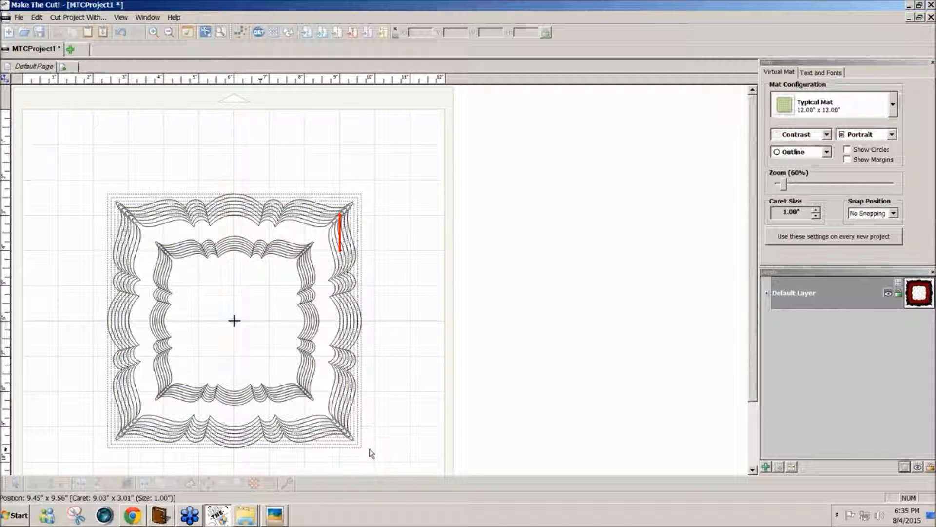
Step: Select all the nested frames and break them apart into separate inner and outer outlines
{"action": "left_click_drag", "start_coordinate": [377, 462], "coordinate": [38, 152]}
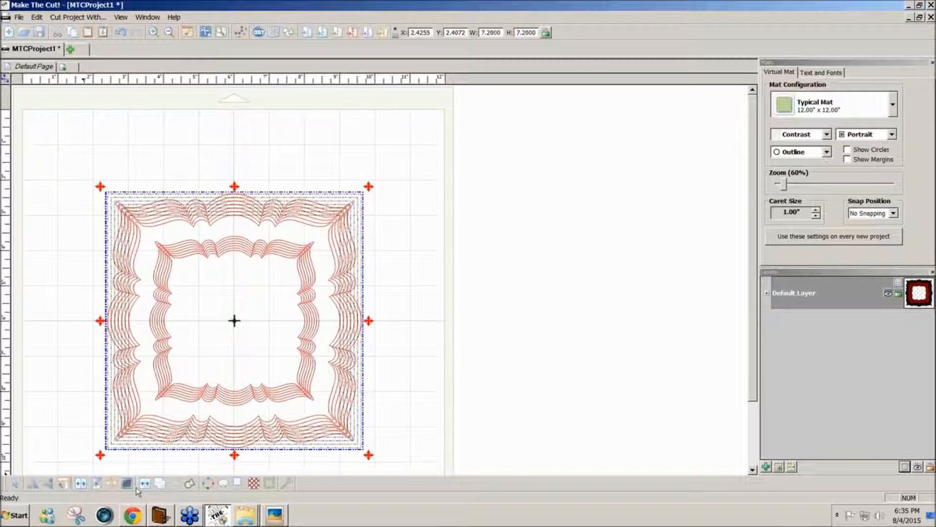
{"action": "left_click", "coordinate": [113, 486]}
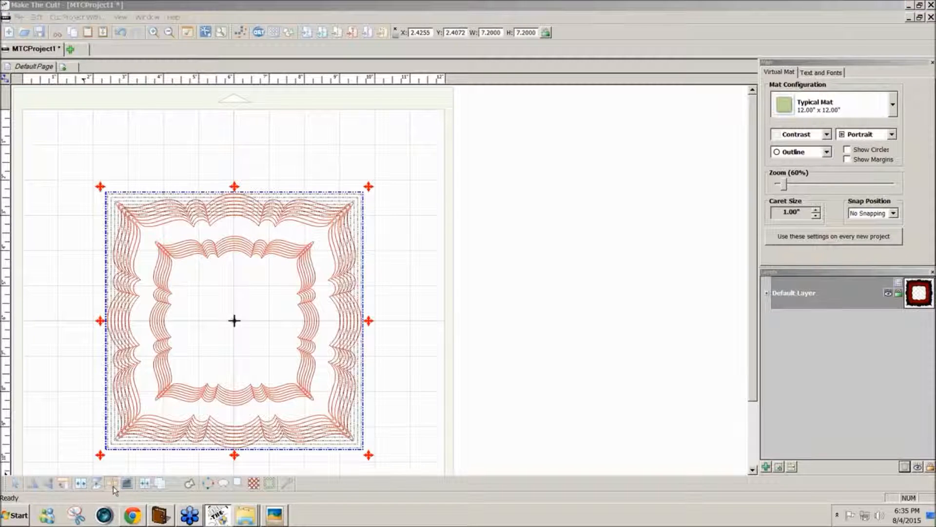
{"action": "left_click", "coordinate": [407, 441]}
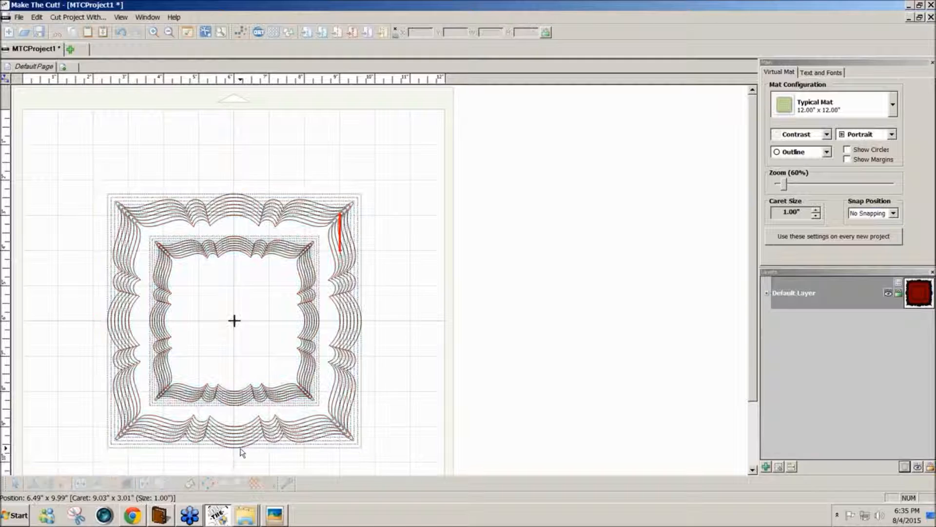
Step: Join the 7.2-inch outer outline with the smallest inner outline, move the resulting frame to a new layer and hide that layer
{"action": "left_click", "coordinate": [242, 451]}
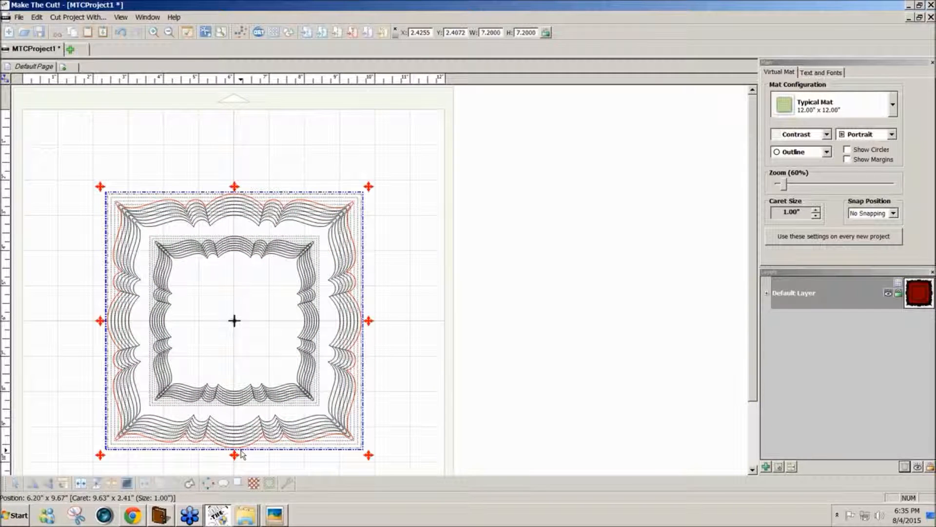
{"action": "left_click", "coordinate": [242, 392], "text": "shift"}
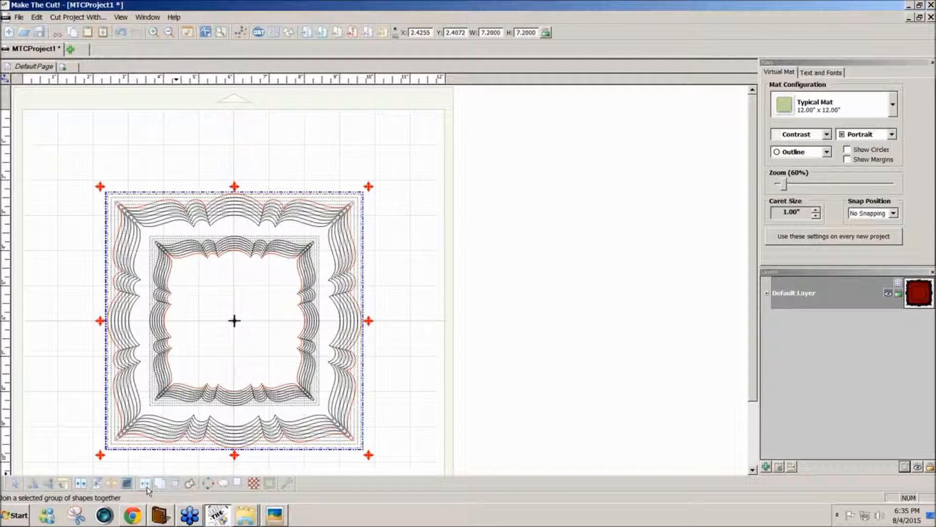
{"action": "left_click", "coordinate": [149, 491]}
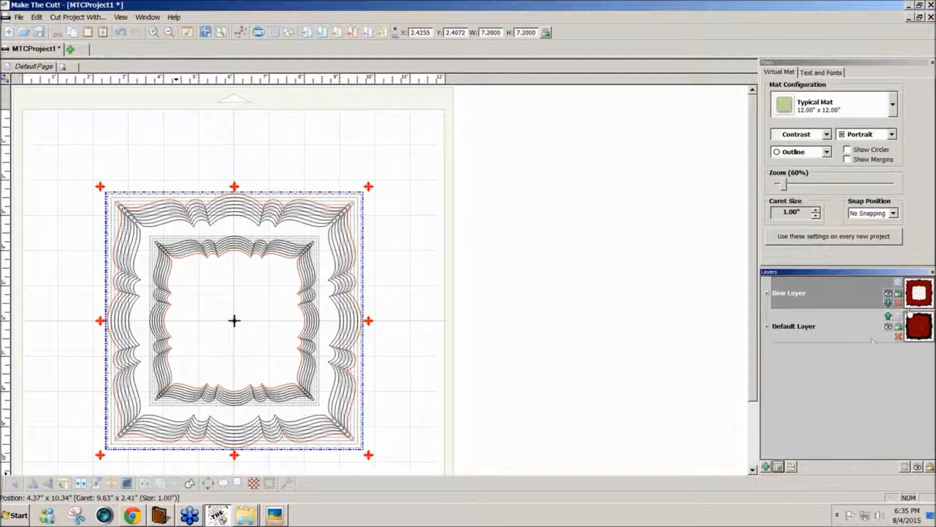
{"action": "left_click", "coordinate": [889, 296]}
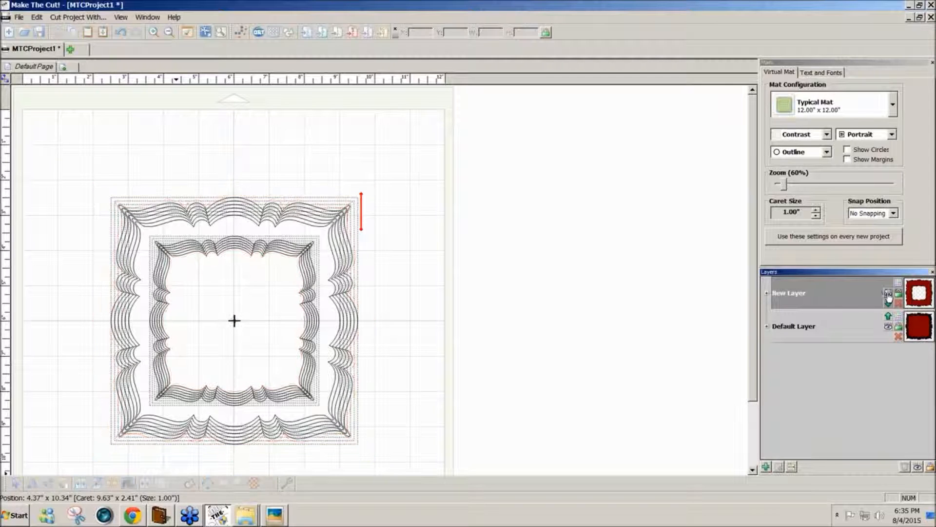
Step: Select the whole group of remaining inner outlines and move it to its own new layer
{"action": "left_click", "coordinate": [244, 445]}
{"action": "left_click", "coordinate": [244, 445]}
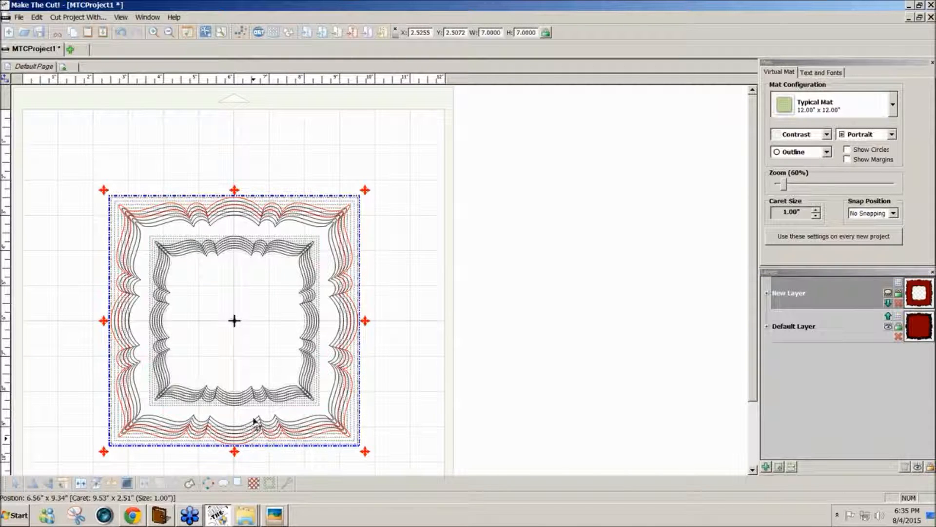
{"action": "left_click", "coordinate": [240, 396]}
{"action": "left_click", "coordinate": [388, 399]}
{"action": "left_click_drag", "start_coordinate": [418, 409], "coordinate": [138, 227]}
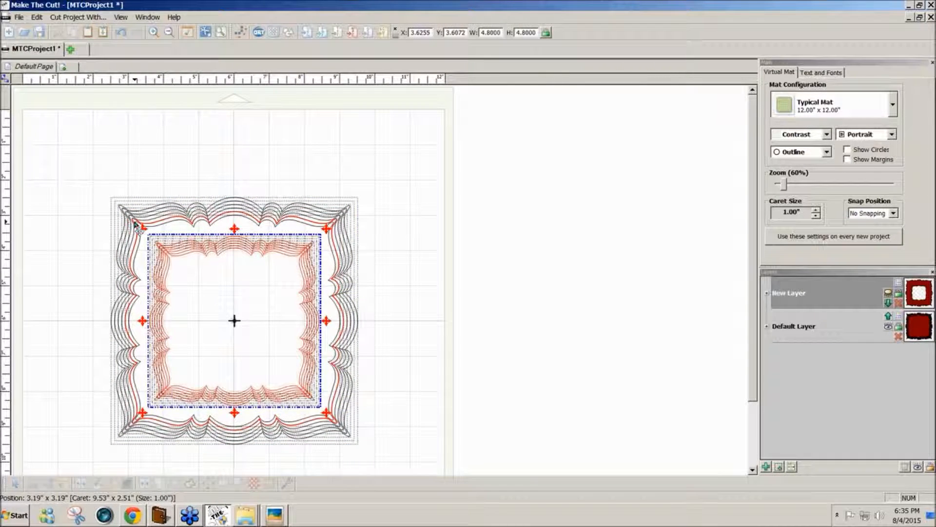
{"action": "left_click", "coordinate": [779, 466]}
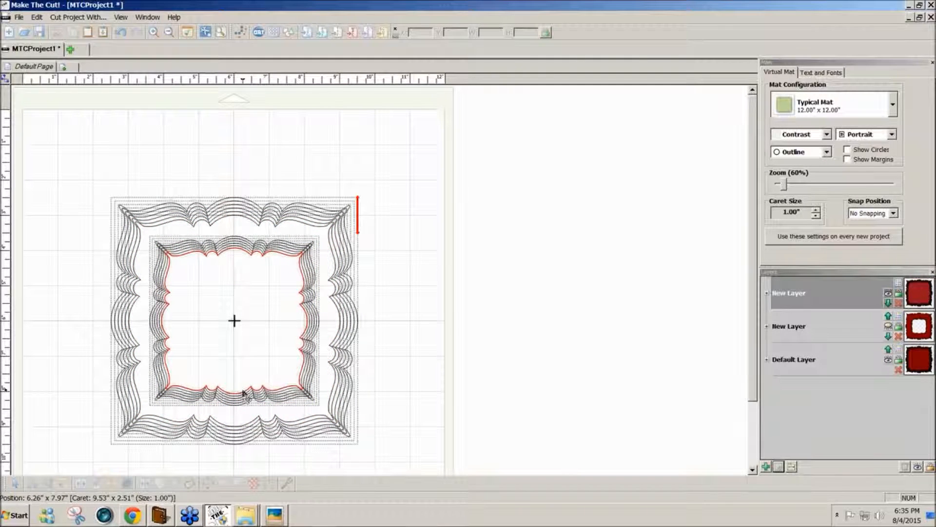
Step: Join the smallest inner outline with the 7-inch outer outline, move the frame to a new layer and hide it
{"action": "left_click", "coordinate": [243, 394]}
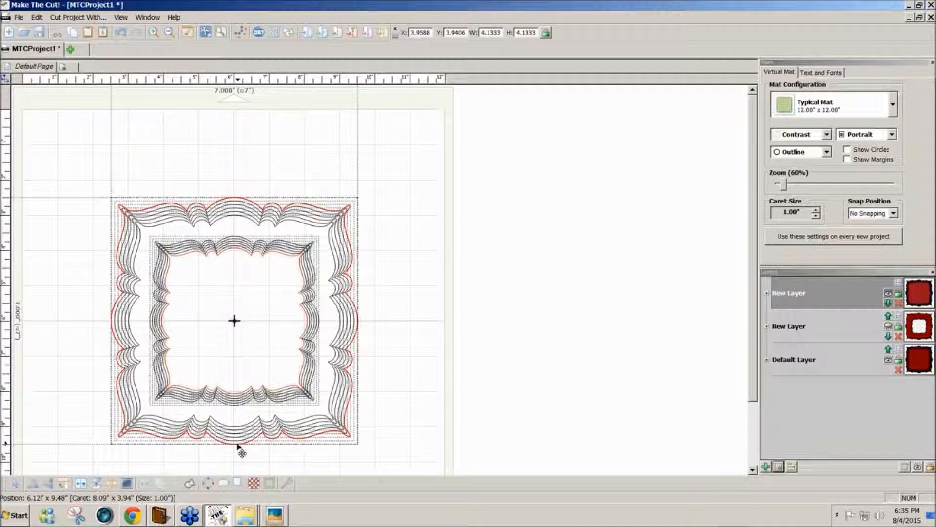
{"action": "left_click", "coordinate": [239, 446]}
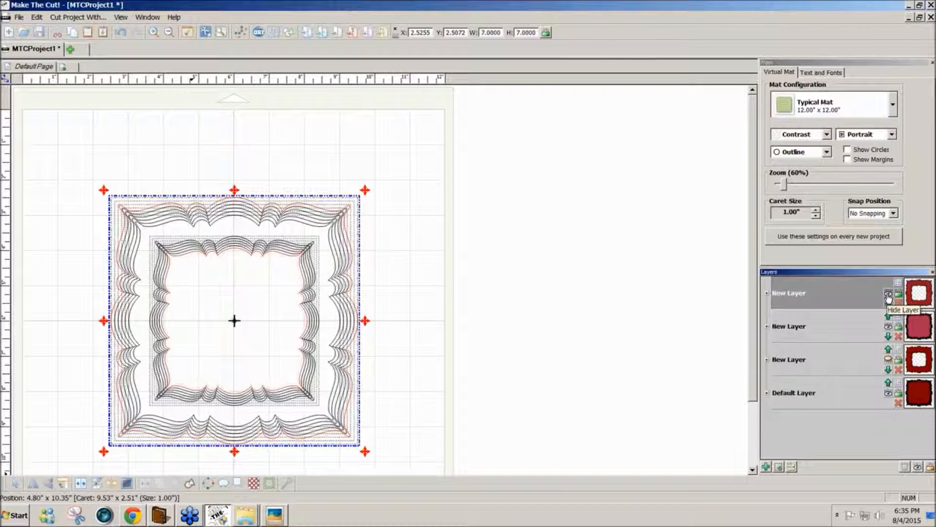
{"action": "left_click", "coordinate": [888, 295]}
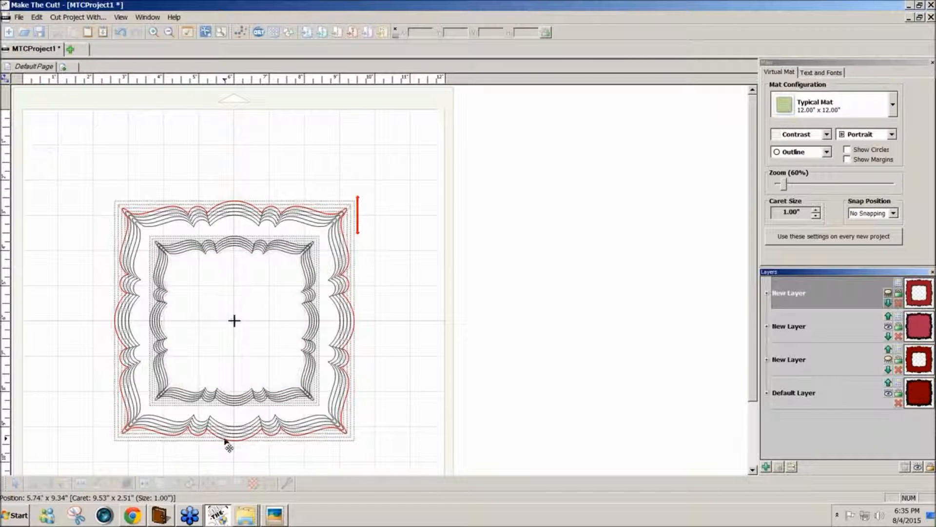
Step: Join the 6.8-inch outer outline with the smallest remaining inner outline, and put the frame on a new hidden layer
{"action": "left_click", "coordinate": [225, 440]}
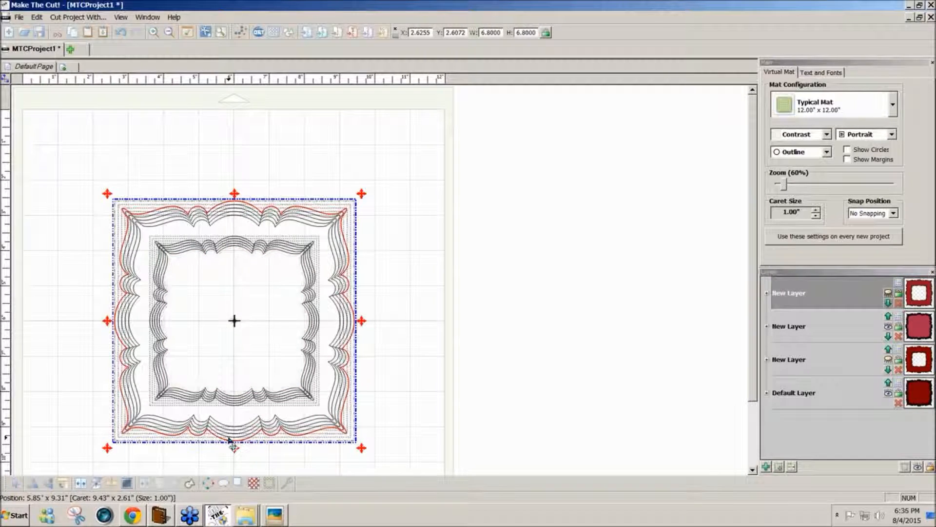
{"action": "left_click_drag", "start_coordinate": [234, 399], "coordinate": [234, 394]}
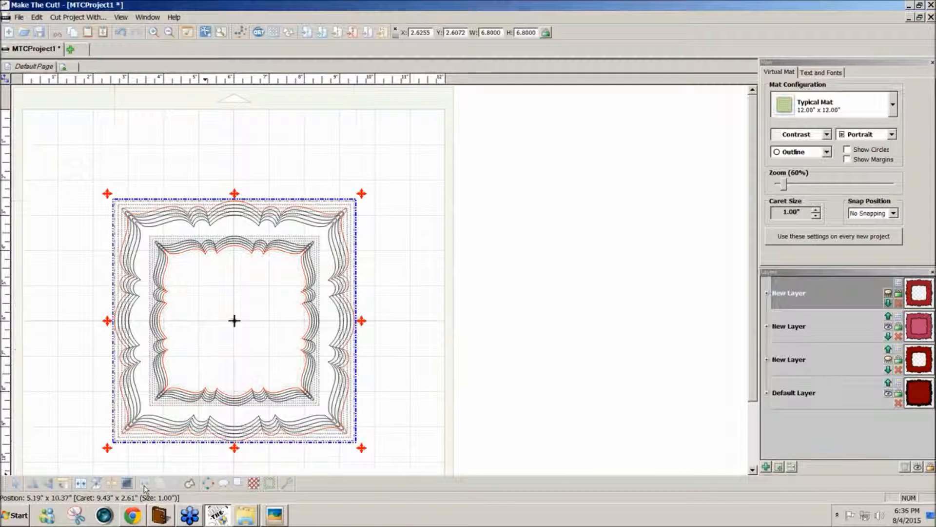
{"action": "left_click", "coordinate": [779, 467]}
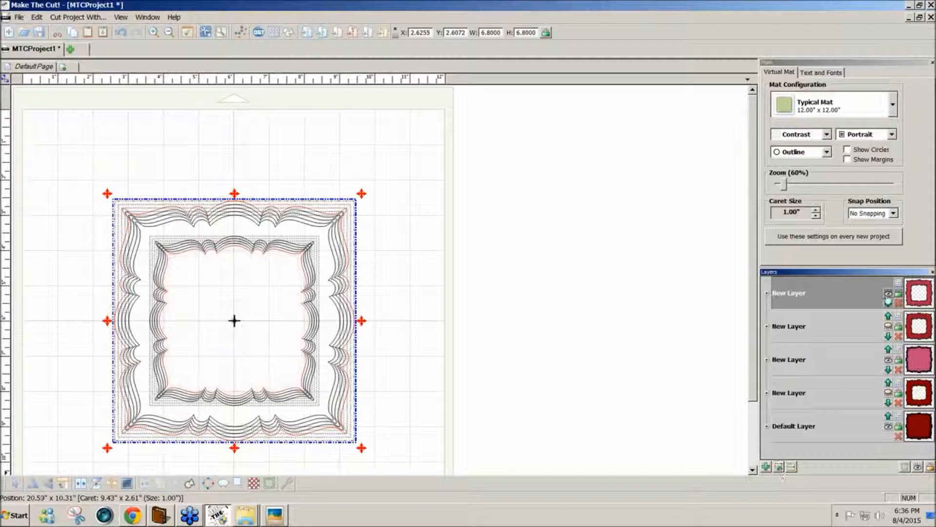
{"action": "left_click", "coordinate": [203, 441]}
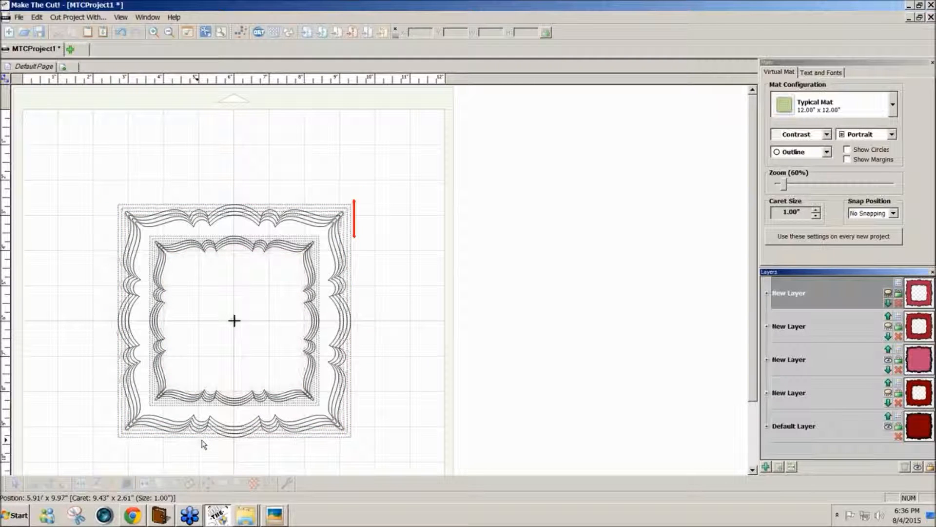
Step: Join the 6.6-inch outer outline with the smallest remaining inner outline, and put the frame on a new hidden layer
{"action": "left_click", "coordinate": [230, 436]}
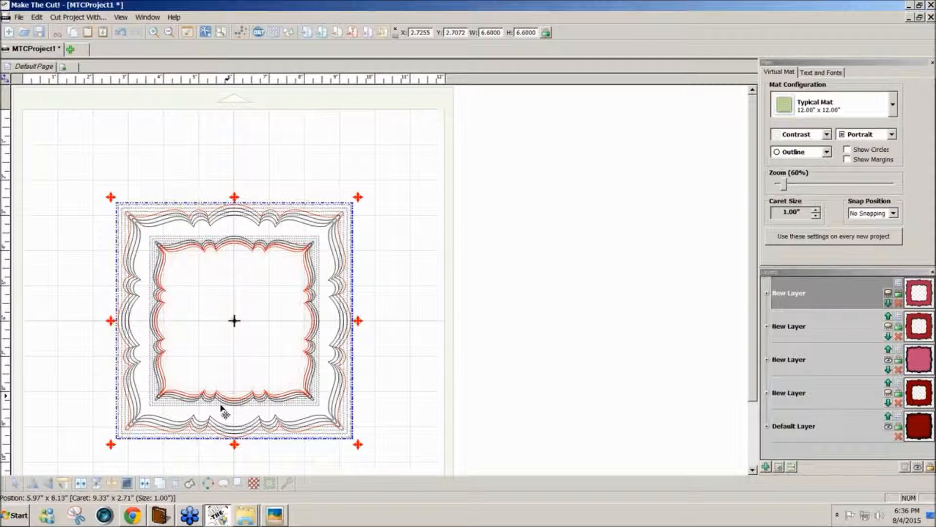
{"action": "left_click", "coordinate": [145, 484]}
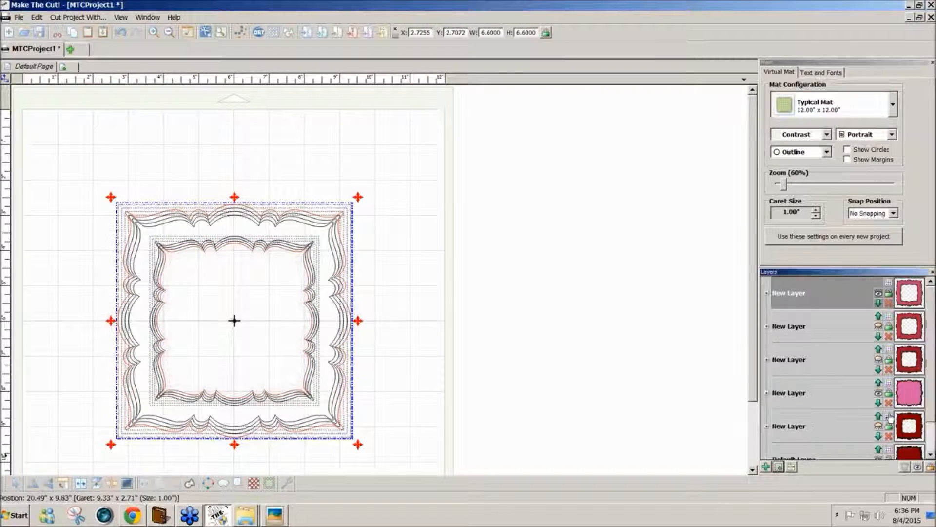
{"action": "left_click", "coordinate": [376, 386]}
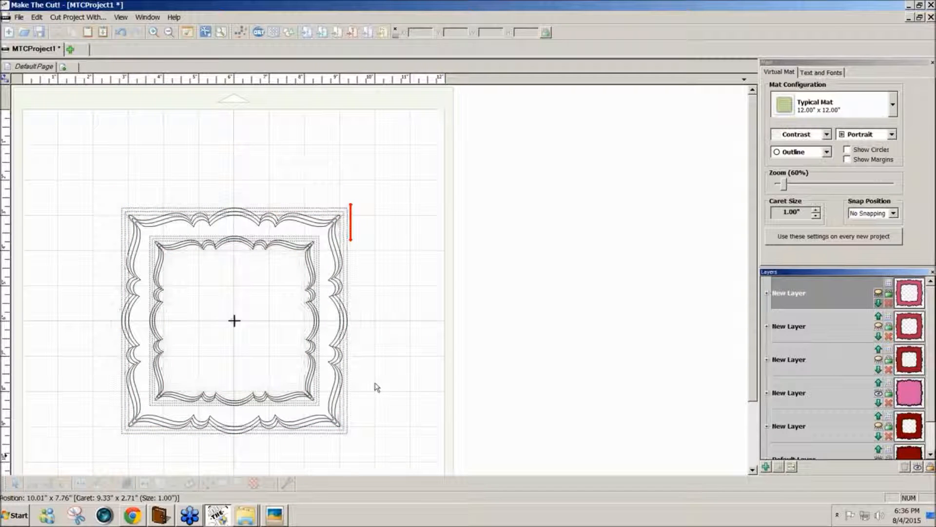
Step: Join the 6.4-inch outer outline with the smallest remaining inner outline, and put the frame on a new hidden layer
{"action": "left_click", "coordinate": [237, 433]}
{"action": "left_click", "coordinate": [233, 403], "text": "shift"}
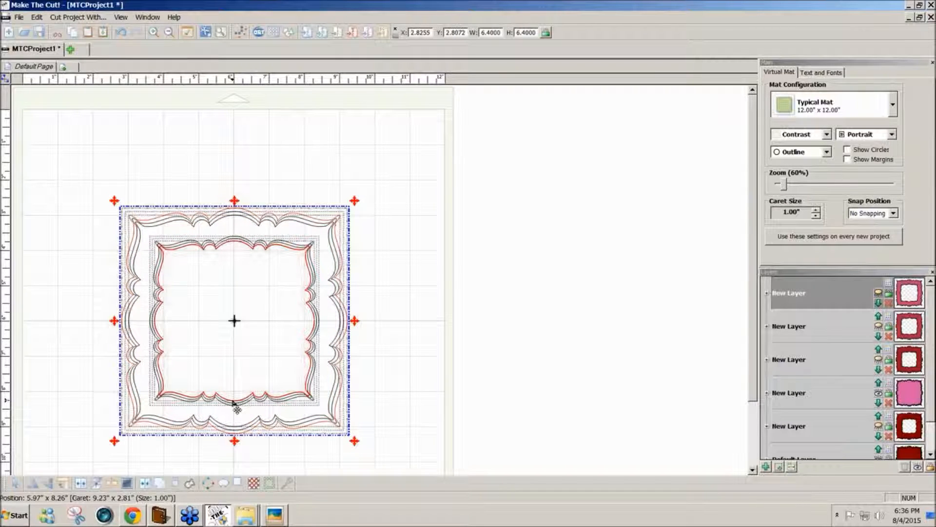
{"action": "left_click", "coordinate": [780, 468]}
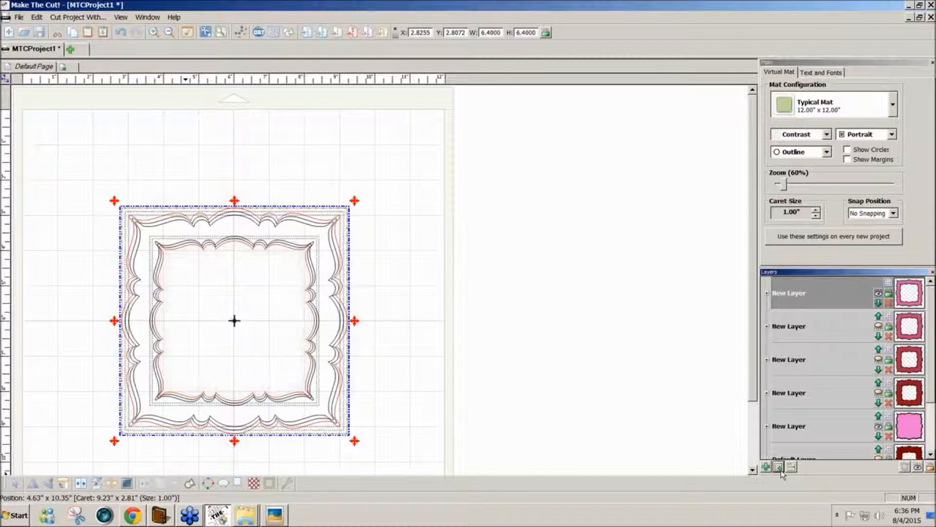
{"action": "left_click", "coordinate": [882, 299]}
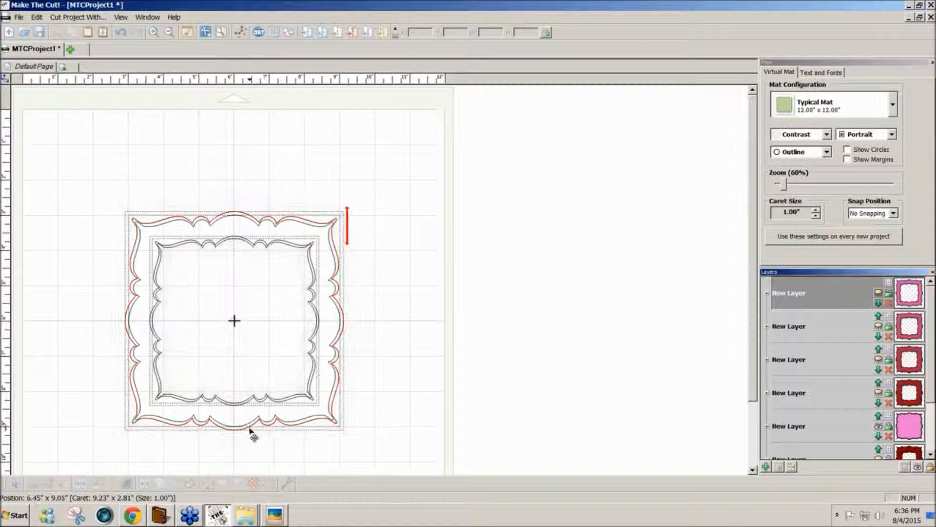
{"action": "left_click", "coordinate": [250, 428]}
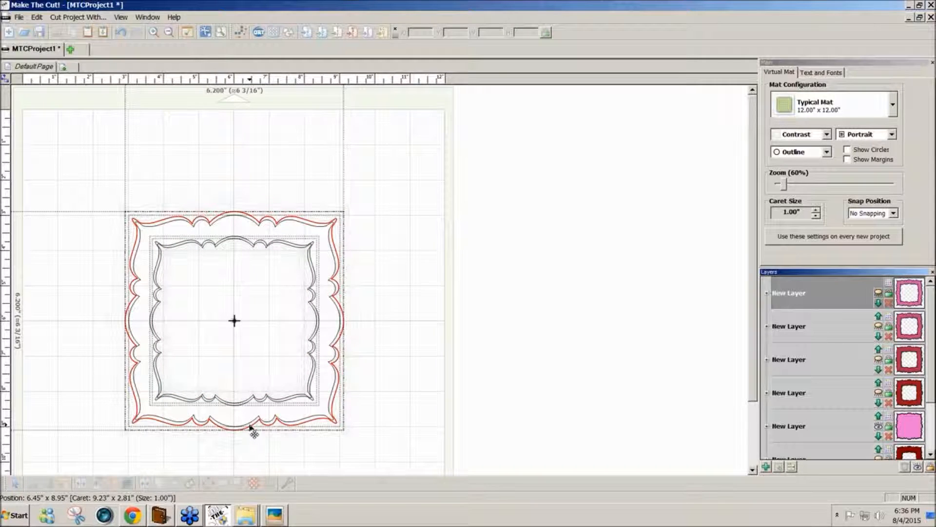
{"action": "left_click_drag", "start_coordinate": [250, 428], "coordinate": [254, 428]}
{"action": "key", "text": "ctrl+z"}
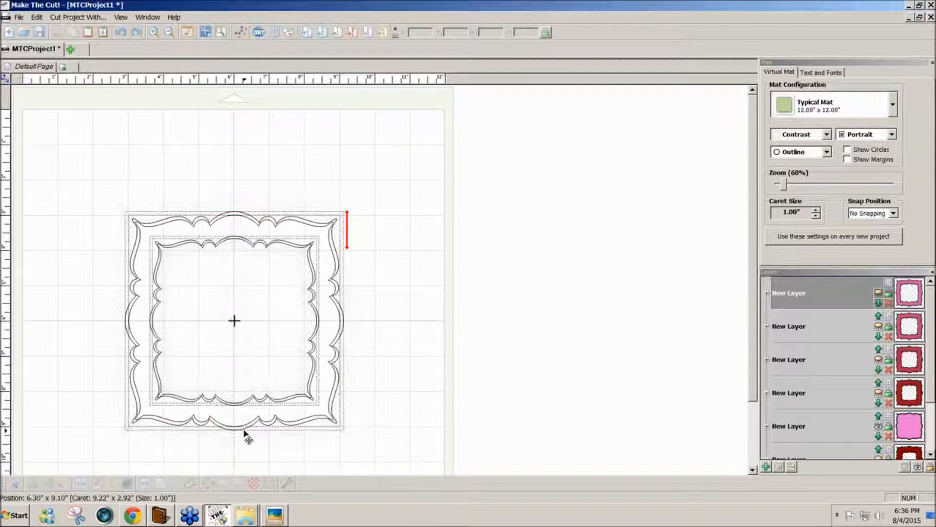
Step: Join the 6.2-inch outer outline with the smallest remaining inner outline, and put the frame on a new hidden layer
{"action": "left_click", "coordinate": [246, 431]}
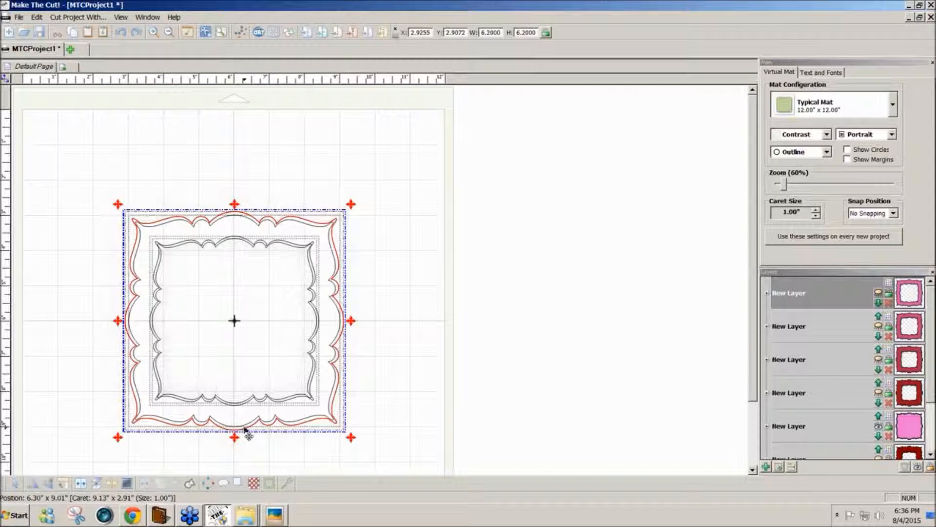
{"action": "left_click", "coordinate": [242, 401]}
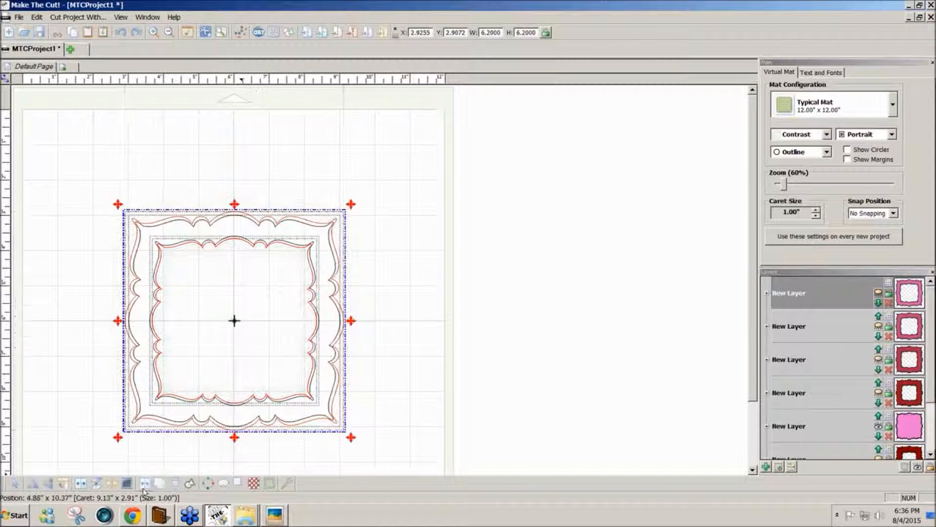
{"action": "left_click", "coordinate": [145, 484]}
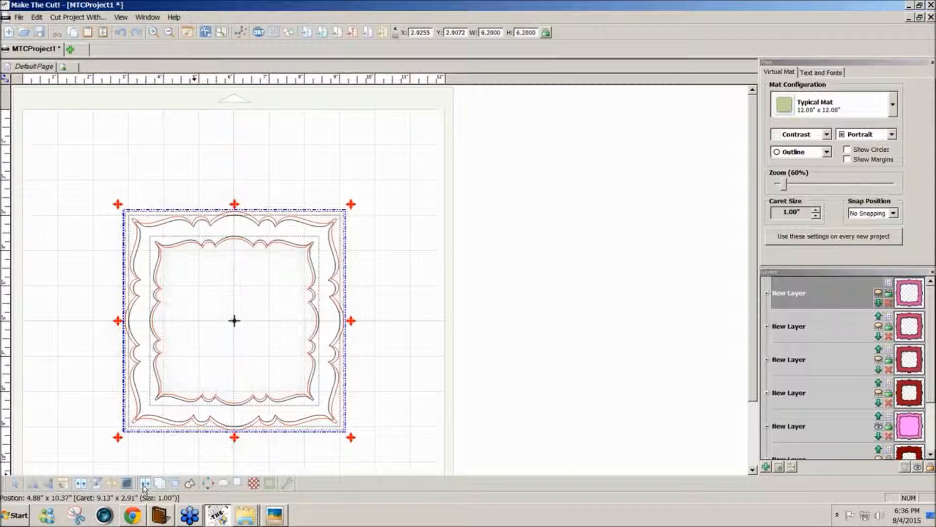
{"action": "left_click", "coordinate": [780, 468]}
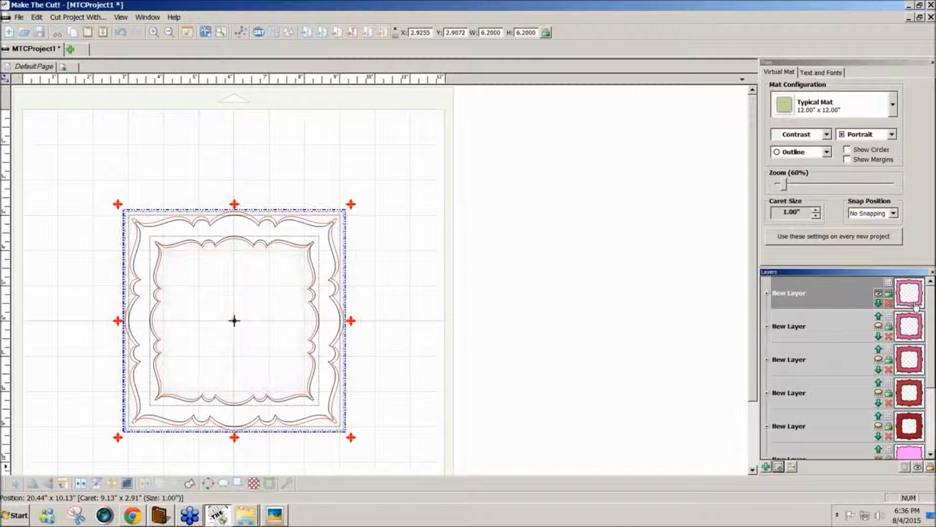
{"action": "left_click", "coordinate": [878, 294]}
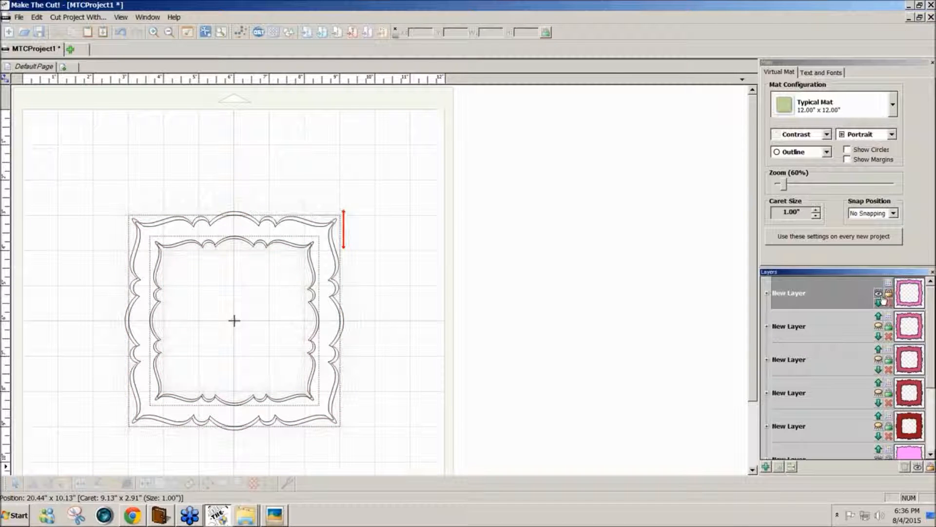
Step: Join the last remaining pair of outlines, 6 inches wide, into a frame and put it on a new layer
{"action": "left_click_drag", "start_coordinate": [412, 447], "coordinate": [112, 184]}
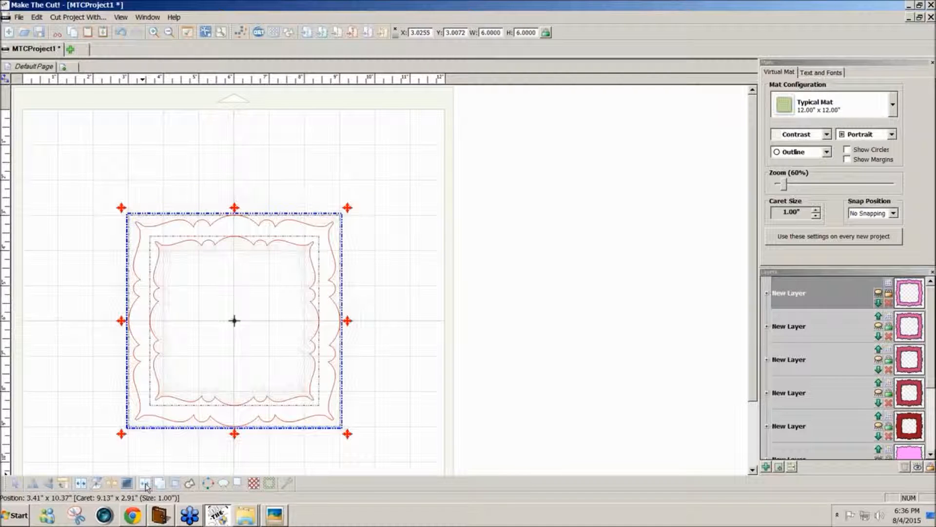
{"action": "left_click", "coordinate": [781, 467]}
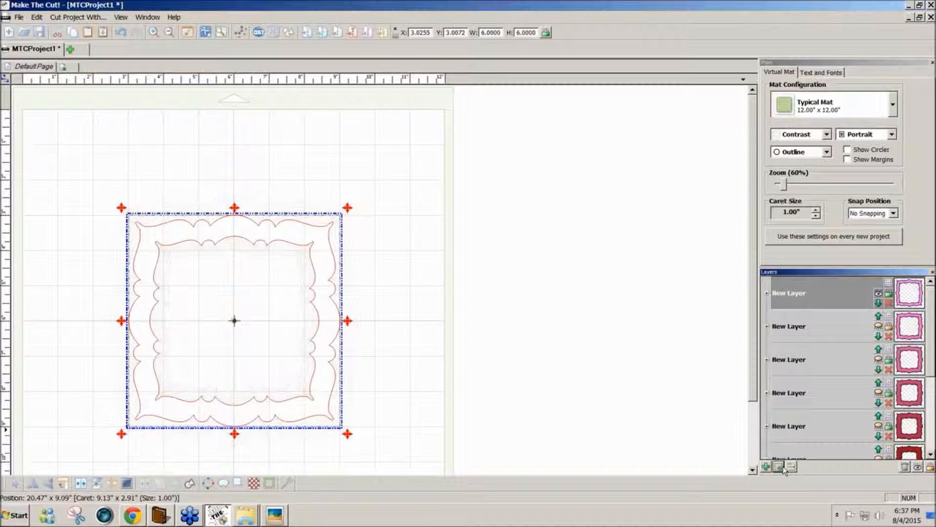
Step: Show all the frame layers and set the shape display to Fill/Outline
{"action": "left_click", "coordinate": [915, 466]}
{"action": "left_click", "coordinate": [878, 477]}
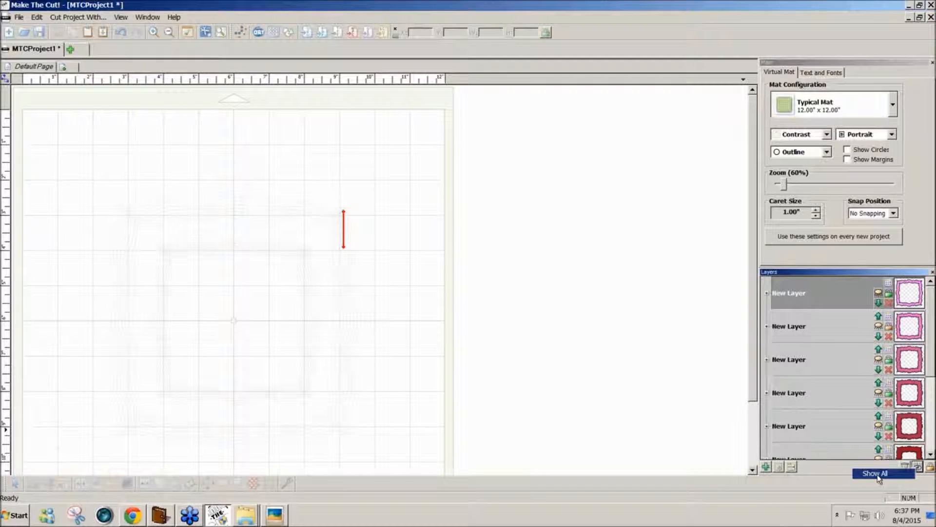
{"action": "left_click", "coordinate": [826, 151]}
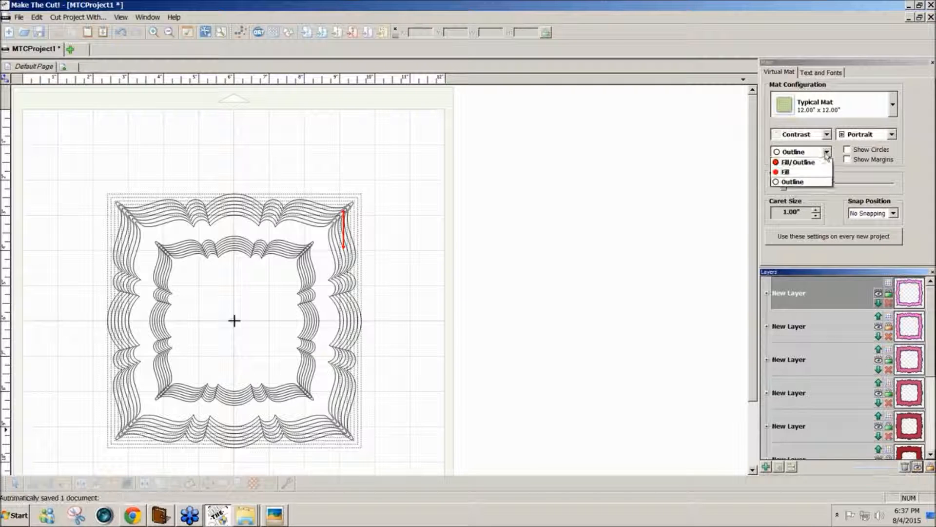
{"action": "left_click", "coordinate": [800, 164]}
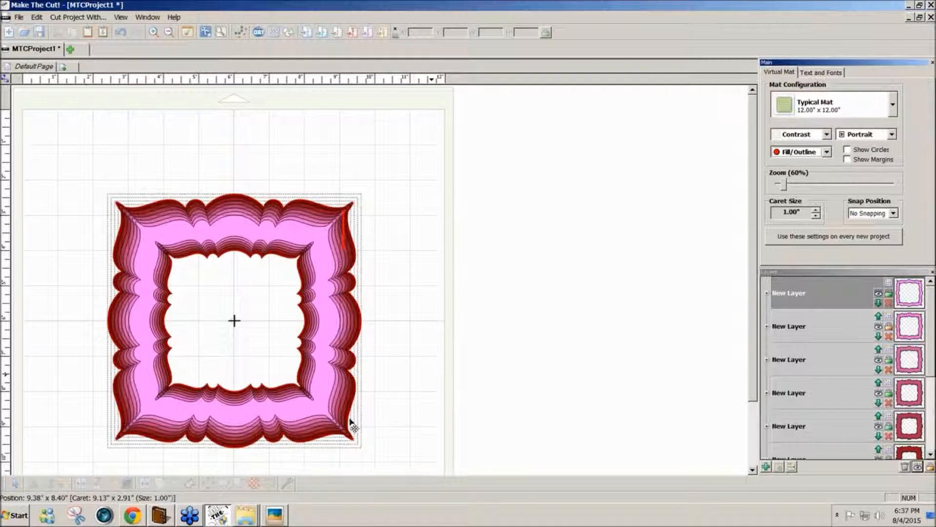
{"action": "left_click", "coordinate": [168, 414]}
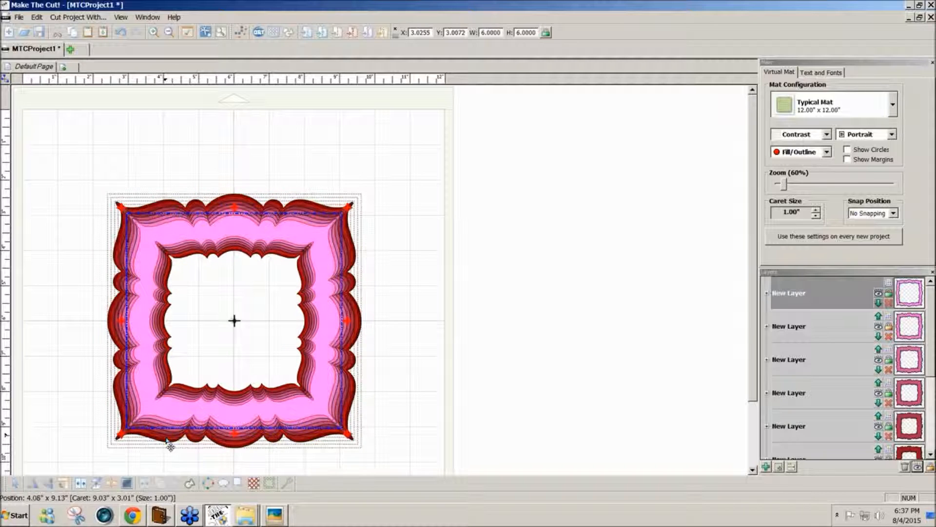
{"action": "left_click_drag", "start_coordinate": [393, 460], "coordinate": [10, 194]}
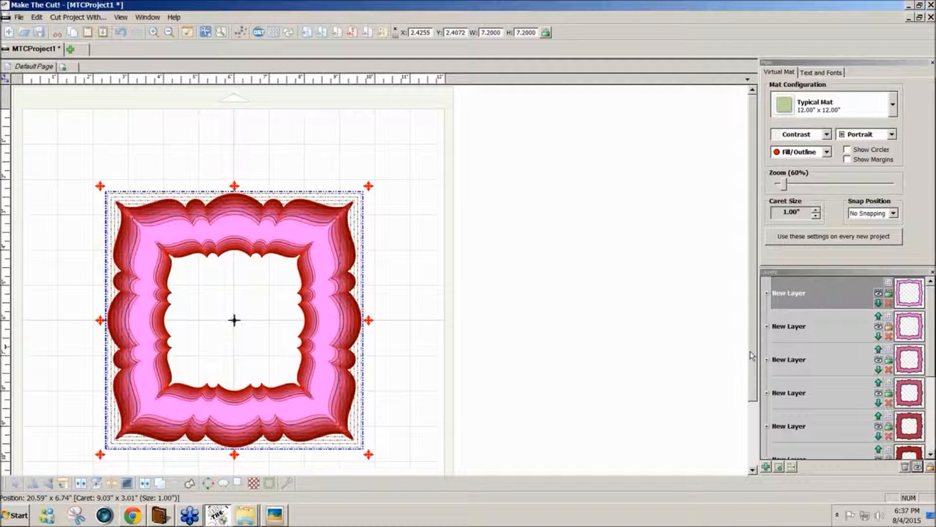
{"action": "scroll", "coordinate": [751, 356], "scroll_direction": "down", "scroll_amount": 1}
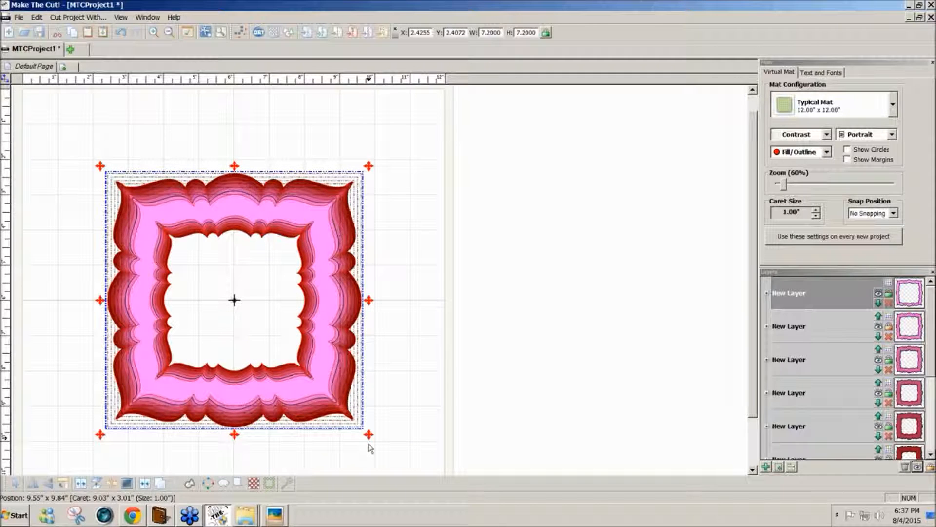
{"action": "left_click", "coordinate": [404, 455]}
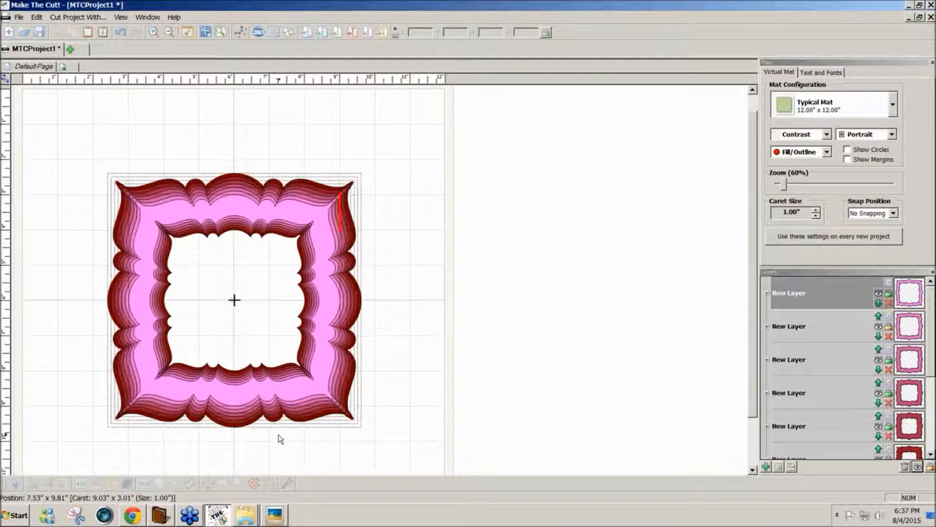
Step: Remove the inner opening from the largest 7.2-inch frame to make it a solid backing panel
{"action": "left_click", "coordinate": [231, 432]}
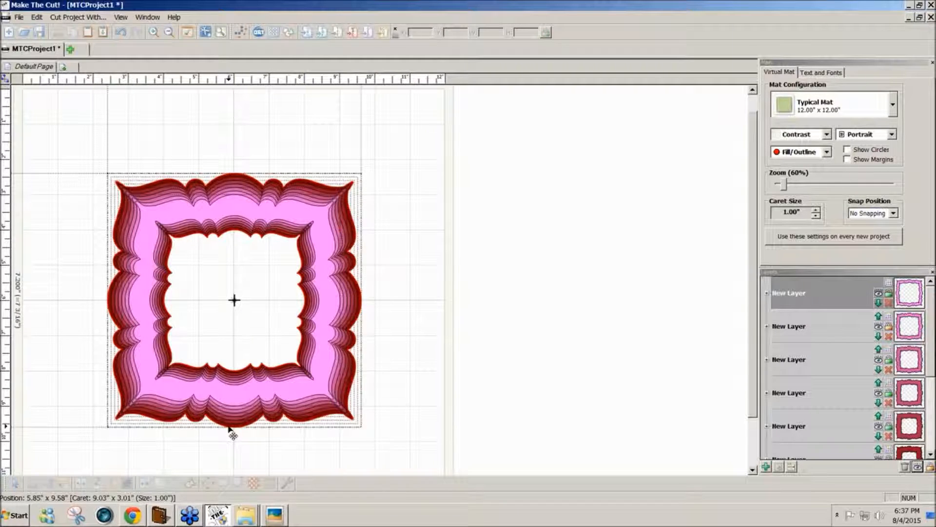
{"action": "left_click", "coordinate": [231, 432]}
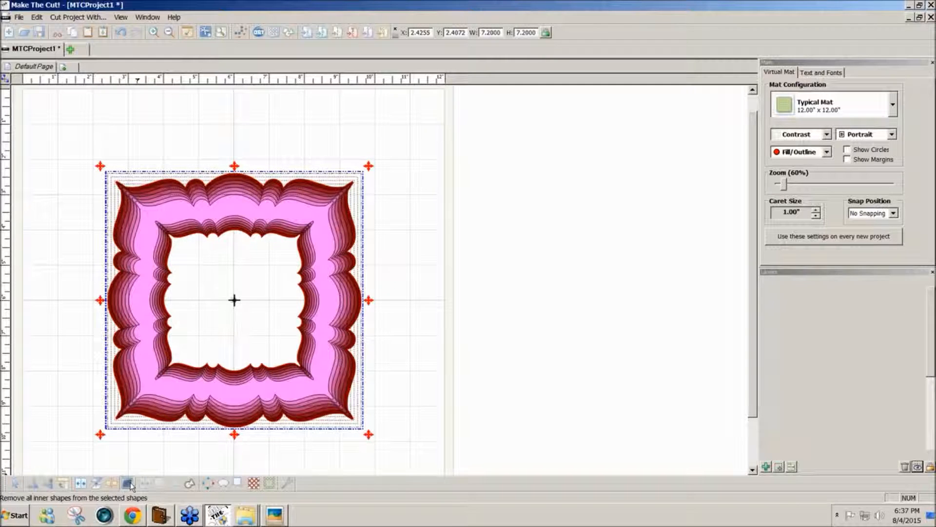
{"action": "left_click", "coordinate": [414, 414]}
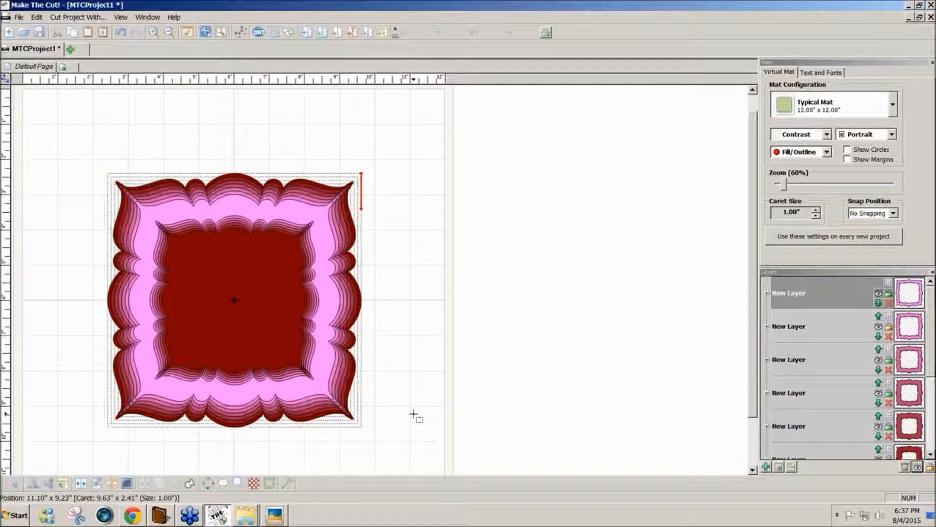
{"action": "left_click", "coordinate": [247, 320]}
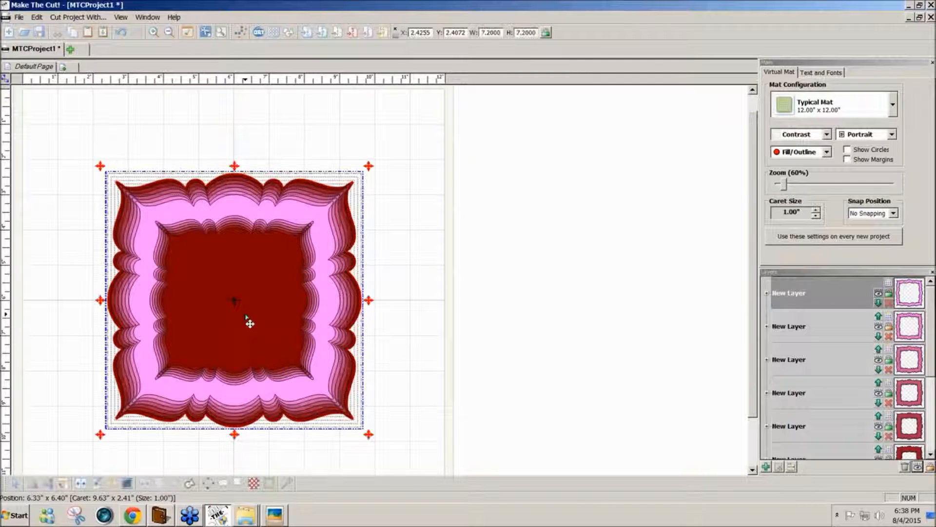
Step: Delete the empty layers from the project and clear the selection
{"action": "left_click_drag", "start_coordinate": [931, 360], "coordinate": [928, 431]}
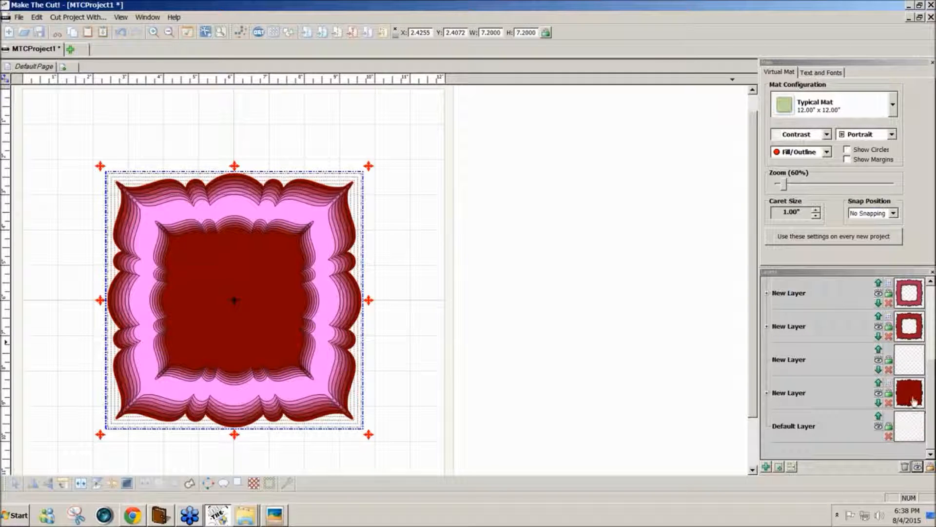
{"action": "left_click", "coordinate": [905, 467]}
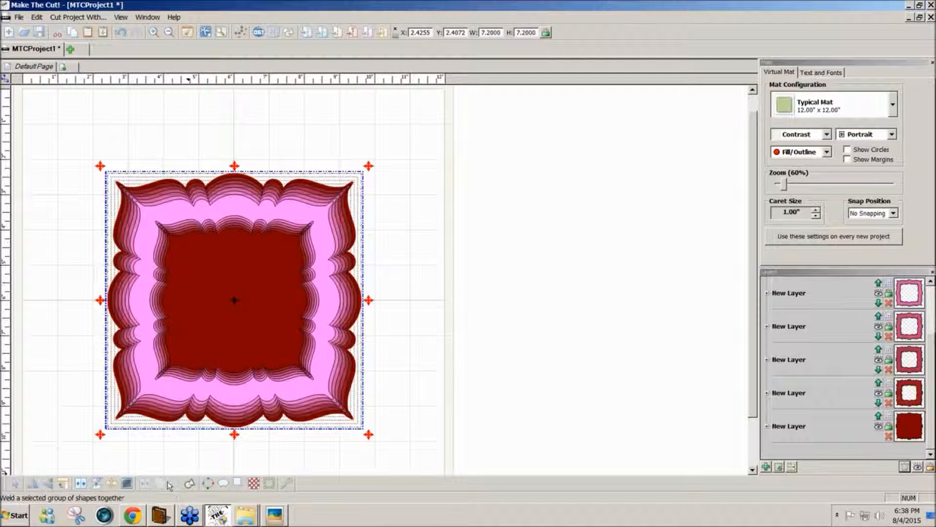
{"action": "left_click", "coordinate": [533, 412]}
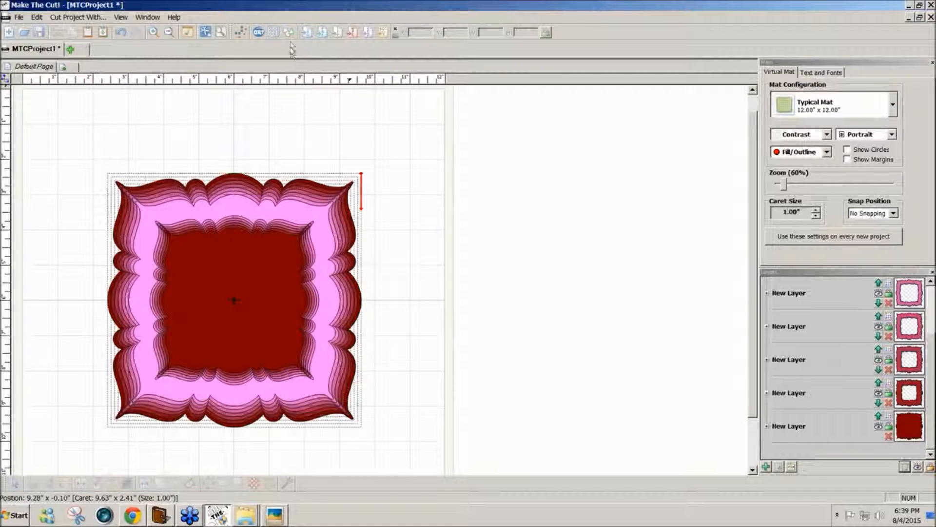
Step: Add the Square (Polygons) basic shape to the mat and put it on a new layer
{"action": "left_click", "coordinate": [291, 36]}
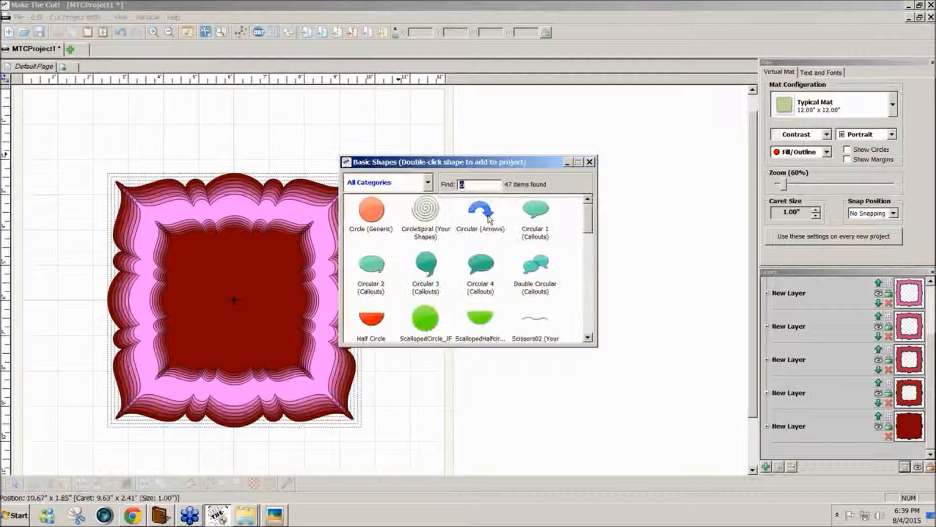
{"action": "type", "text": "sq"}
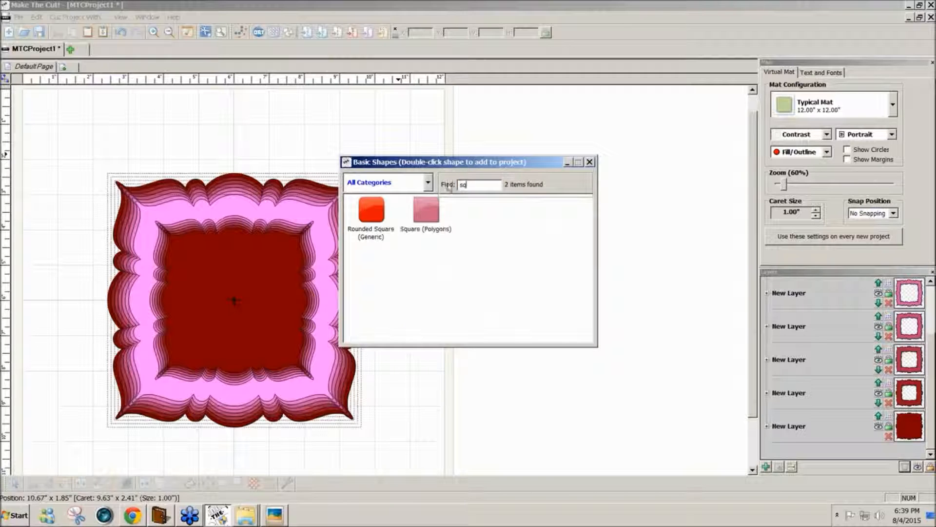
{"action": "left_click", "coordinate": [424, 212]}
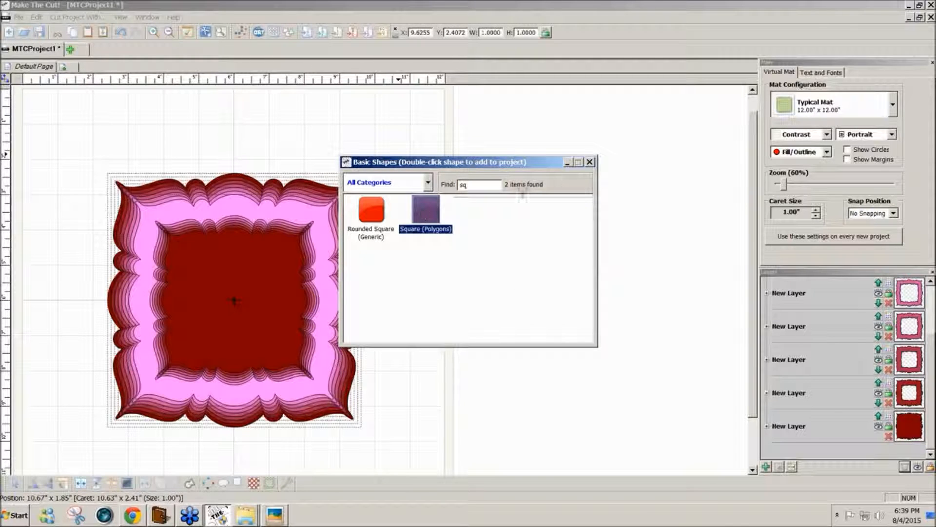
{"action": "left_click", "coordinate": [589, 162]}
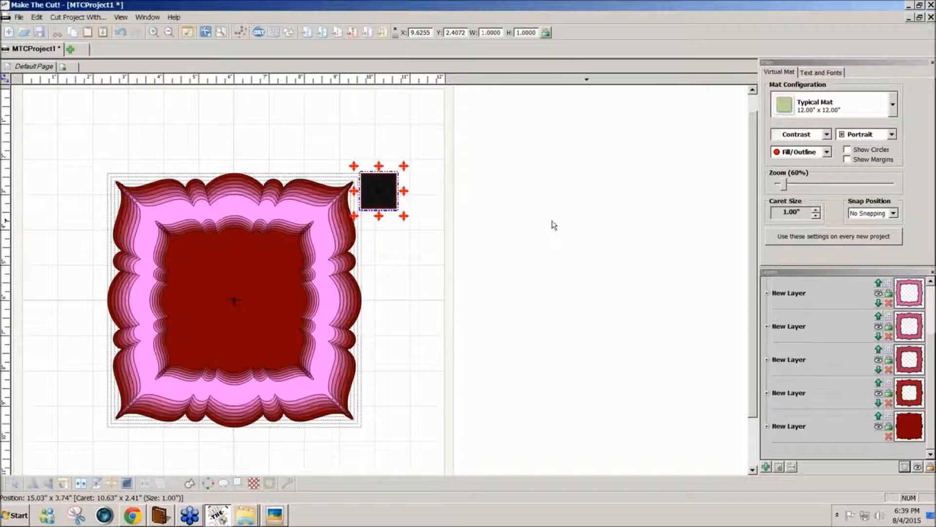
{"action": "left_click", "coordinate": [779, 469]}
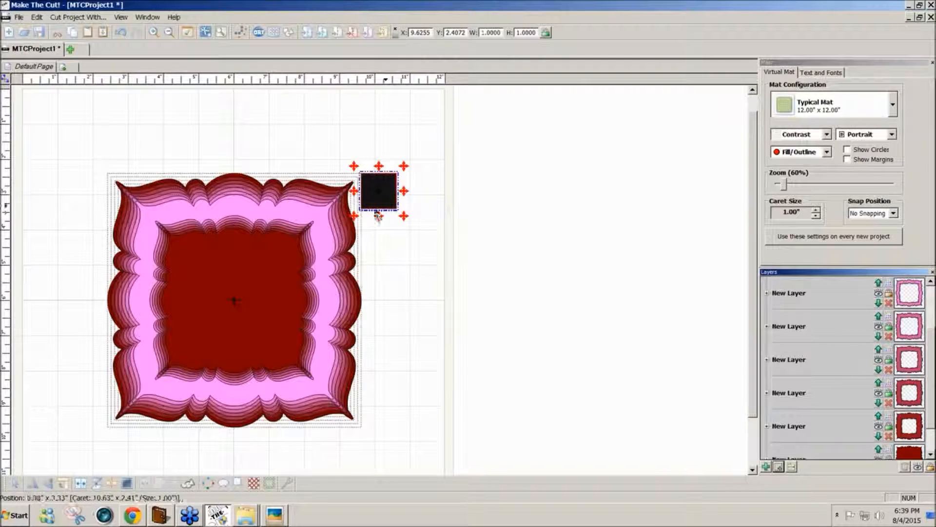
Step: Move the square onto the frame and stretch it into a rectangle about 5.19 by 6.22 inches reaching the frame's bottom edge
{"action": "left_click_drag", "start_coordinate": [386, 200], "coordinate": [331, 236]}
{"action": "left_click_drag", "start_coordinate": [233, 252], "coordinate": [224, 440]}
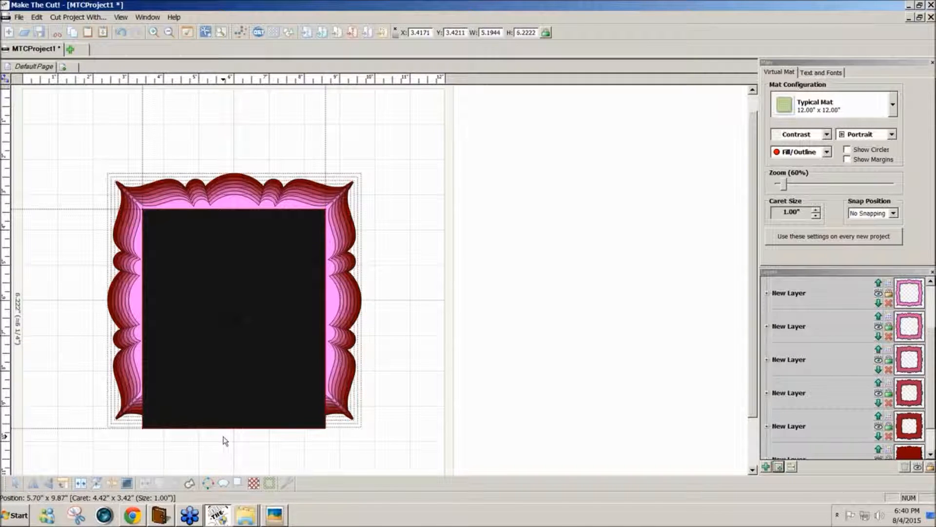
{"action": "left_click", "coordinate": [225, 440]}
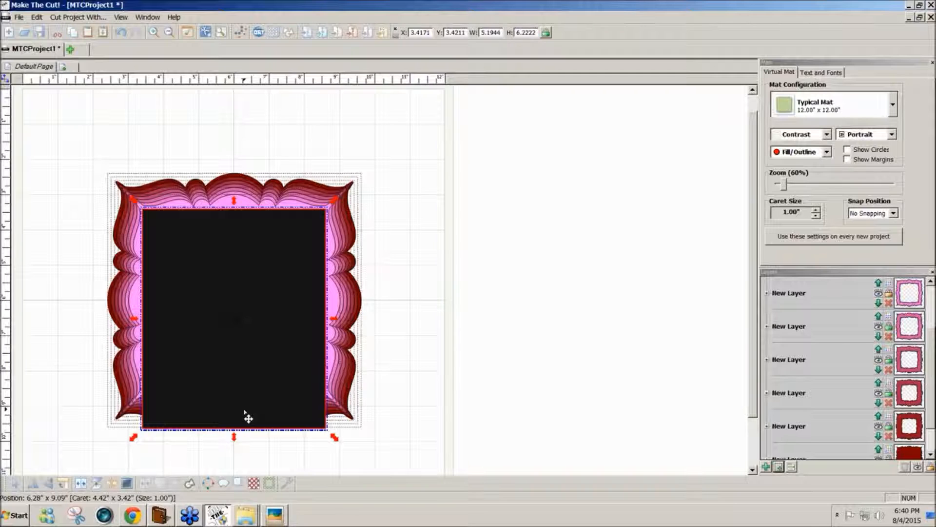
Step: Move the rectangle off the mat beside the frame, and place a copy of the solid backing panel behind it
{"action": "left_click_drag", "start_coordinate": [244, 411], "coordinate": [441, 410]}
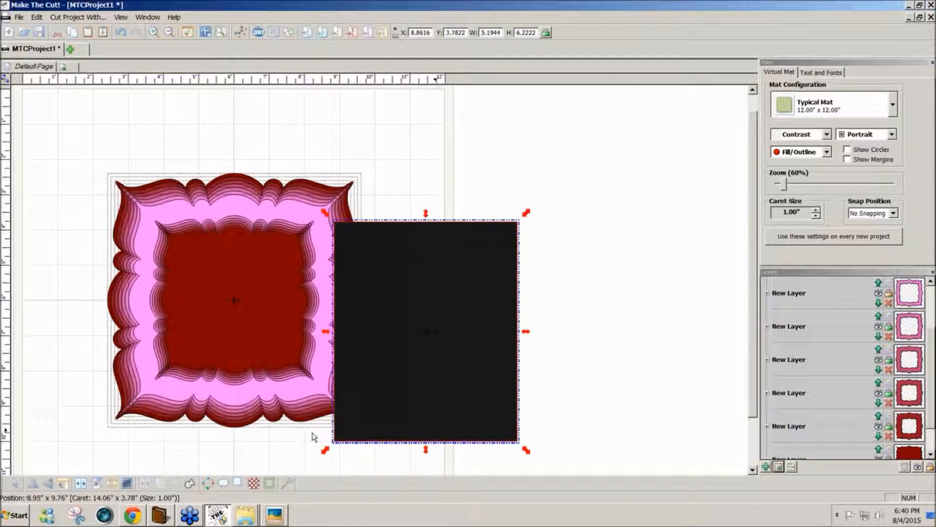
{"action": "left_click", "coordinate": [237, 433]}
{"action": "left_click_drag", "start_coordinate": [390, 410], "coordinate": [495, 396]}
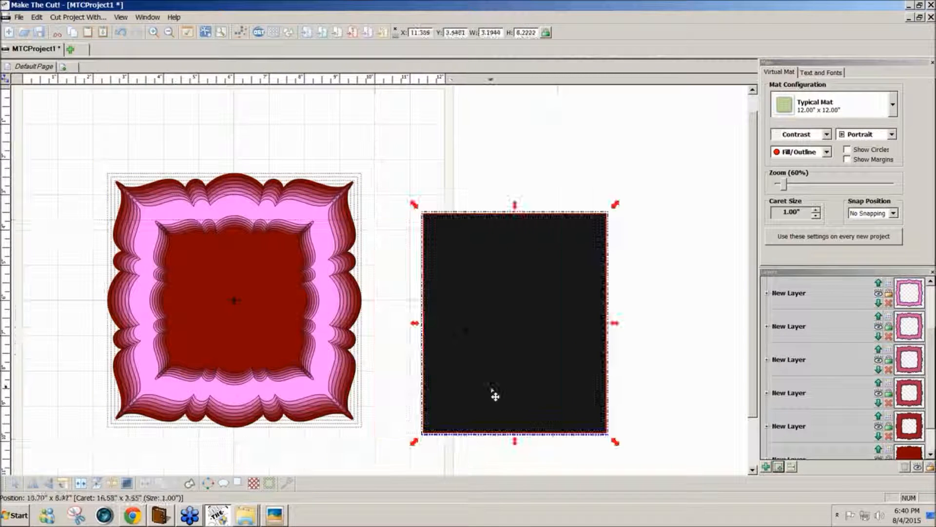
{"action": "left_click", "coordinate": [236, 432]}
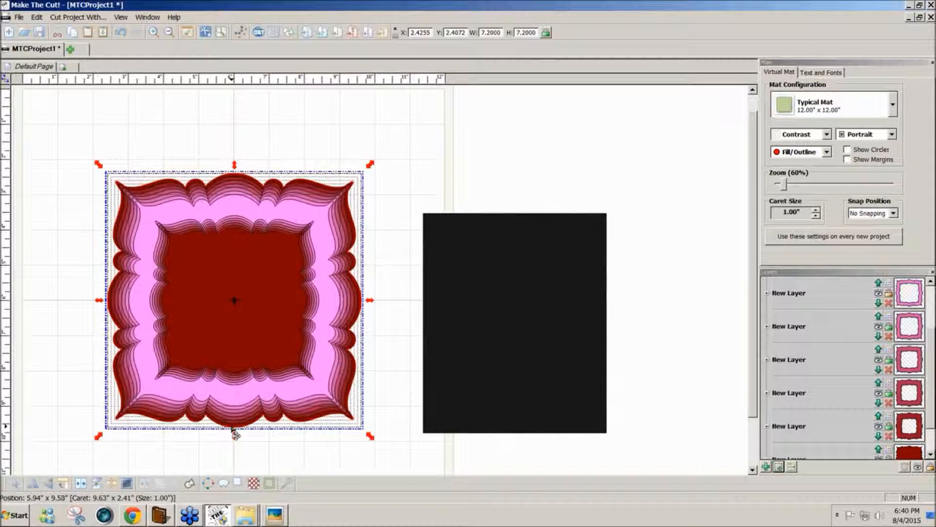
{"action": "left_click_drag", "start_coordinate": [236, 433], "coordinate": [515, 434]}
Step: Select the black rectangle together with the backing panel copy and combine them with a Boolean Join set to Intersect
{"action": "left_click_drag", "start_coordinate": [377, 129], "coordinate": [675, 490]}
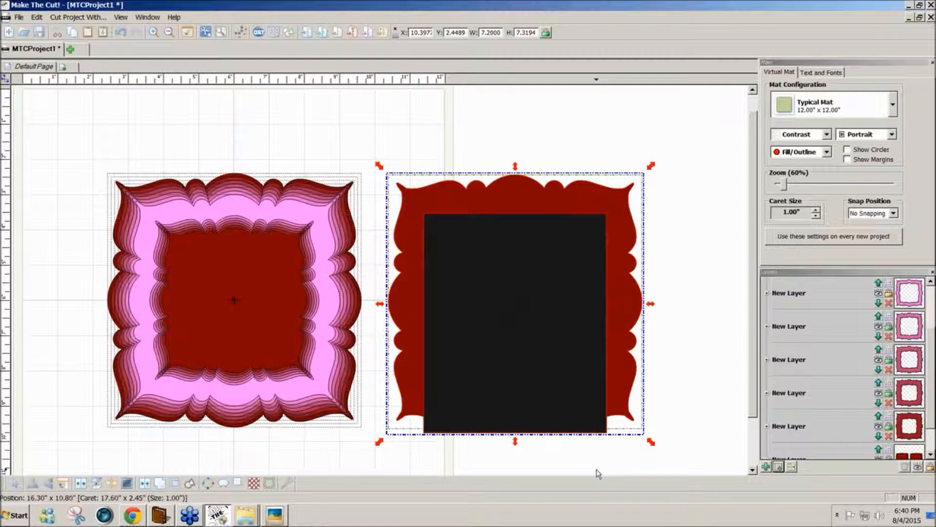
{"action": "left_click_drag", "start_coordinate": [362, 151], "coordinate": [697, 474]}
{"action": "left_click", "coordinate": [176, 485]}
{"action": "left_click", "coordinate": [538, 248]}
{"action": "left_click", "coordinate": [498, 322]}
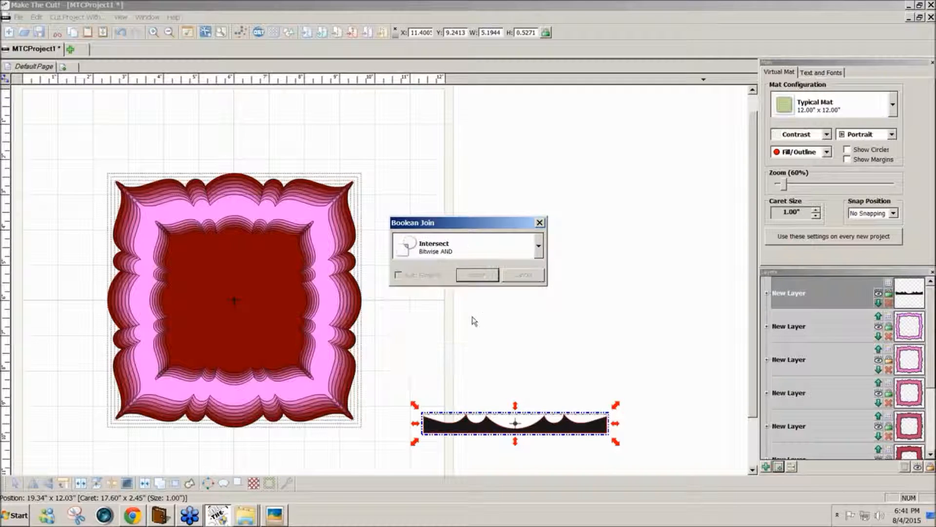
{"action": "left_click_drag", "start_coordinate": [500, 223], "coordinate": [582, 134]}
{"action": "left_click", "coordinate": [577, 185]}
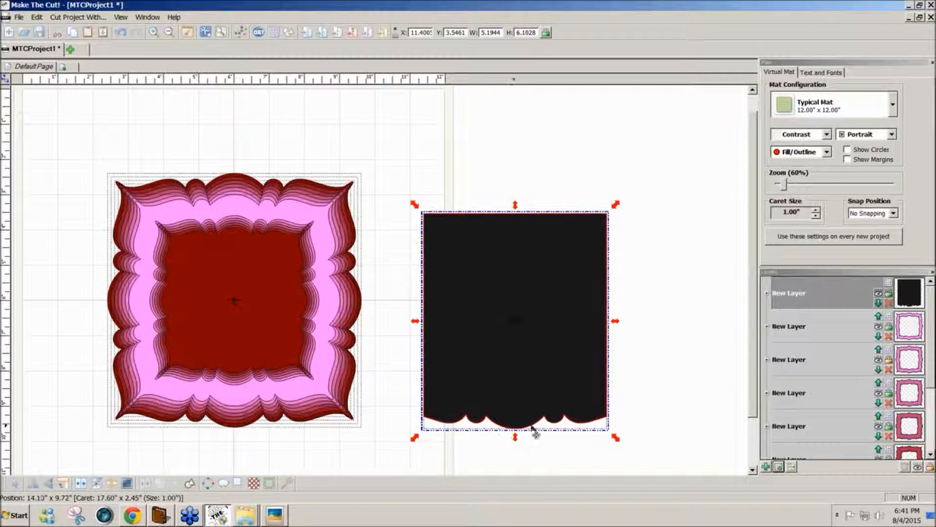
Step: Move the intersected scalloped piece clear of the mat and recolour its layer light tan
{"action": "mouse_move", "coordinate": [554, 355]}
{"action": "left_mouse_down"}
{"action": "mouse_move", "coordinate": [328, 339]}
{"action": "mouse_move", "coordinate": [267, 351]}
{"action": "mouse_move", "coordinate": [571, 349]}
{"action": "left_mouse_up"}
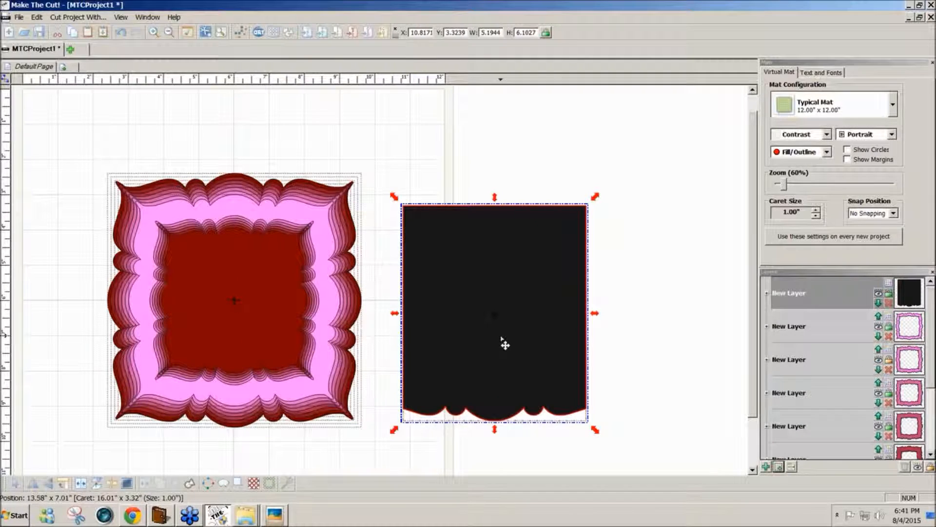
{"action": "left_click_drag", "start_coordinate": [505, 345], "coordinate": [619, 335]}
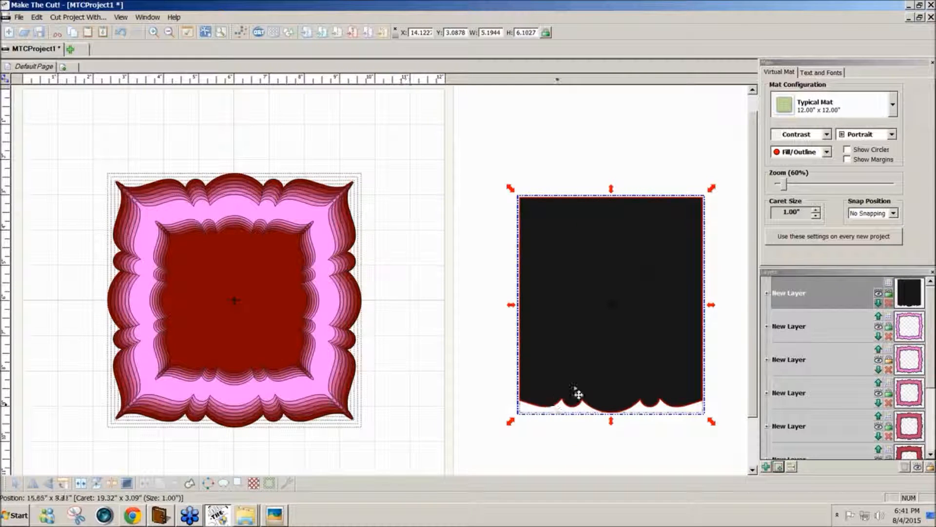
{"action": "left_click", "coordinate": [890, 283]}
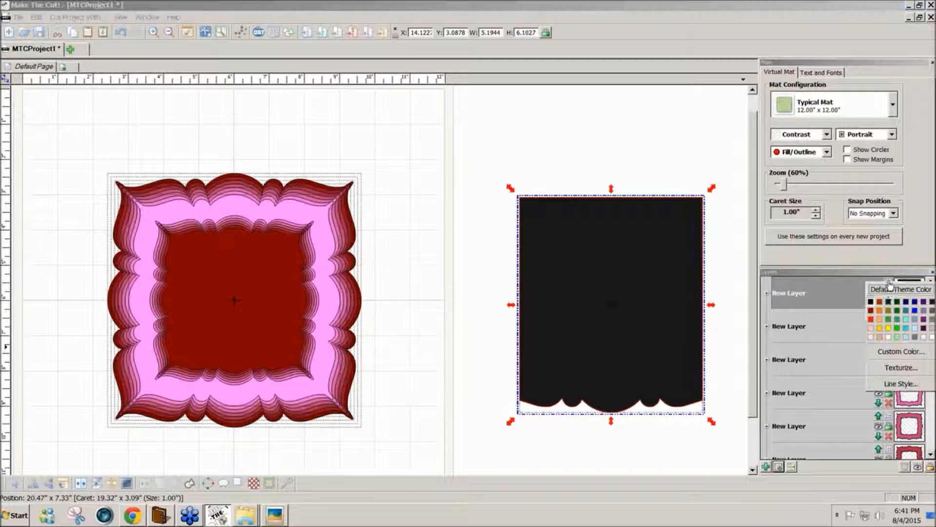
{"action": "left_click", "coordinate": [879, 303]}
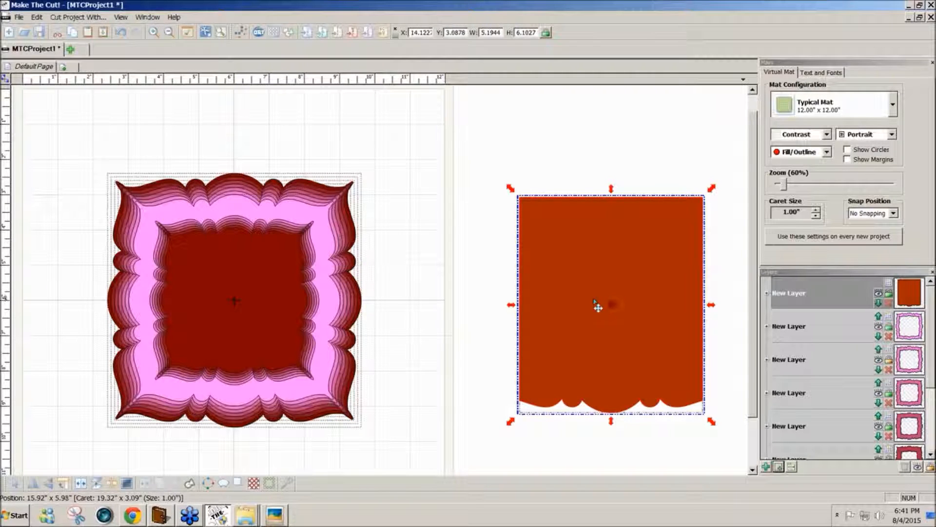
{"action": "left_click", "coordinate": [890, 283]}
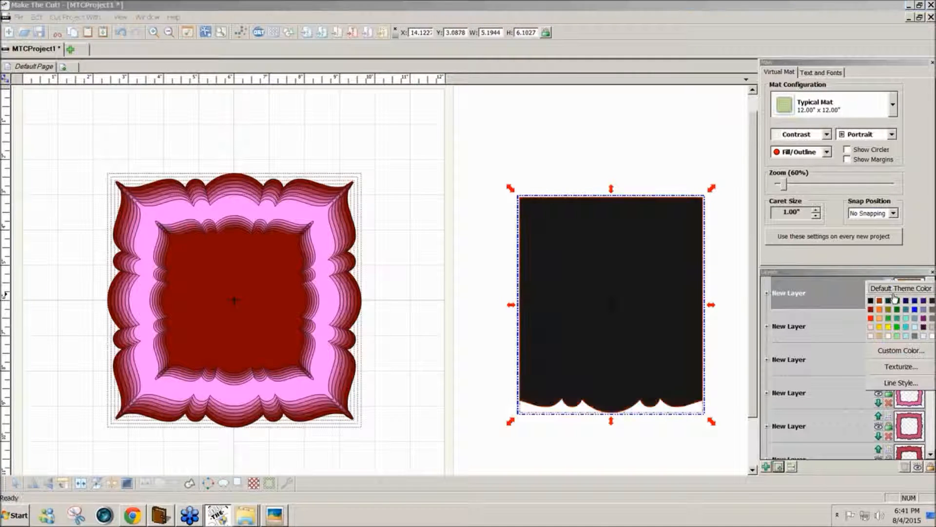
{"action": "left_click", "coordinate": [879, 340]}
Step: Reposition the tan piece further off the mat beside the frame and clear the selection
{"action": "left_click_drag", "start_coordinate": [640, 317], "coordinate": [522, 315]}
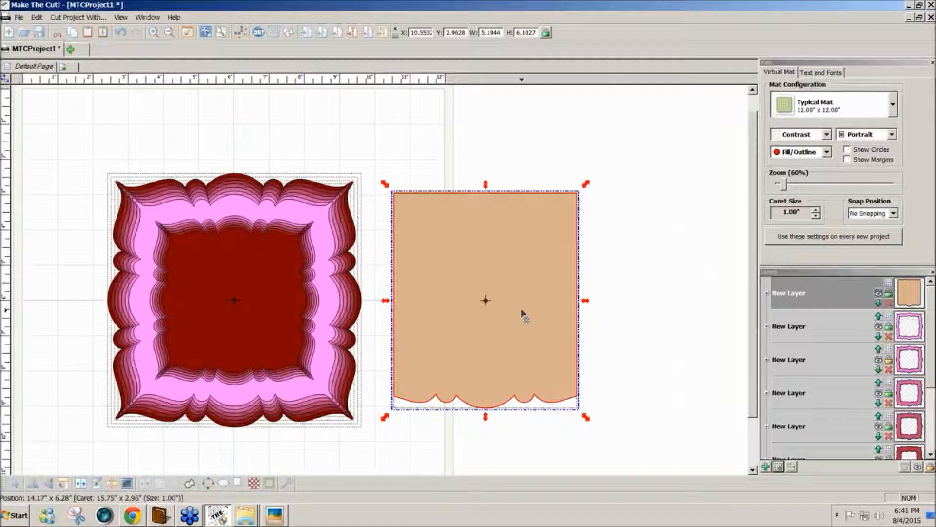
{"action": "left_click_drag", "start_coordinate": [508, 315], "coordinate": [665, 323]}
{"action": "left_click", "coordinate": [463, 330]}
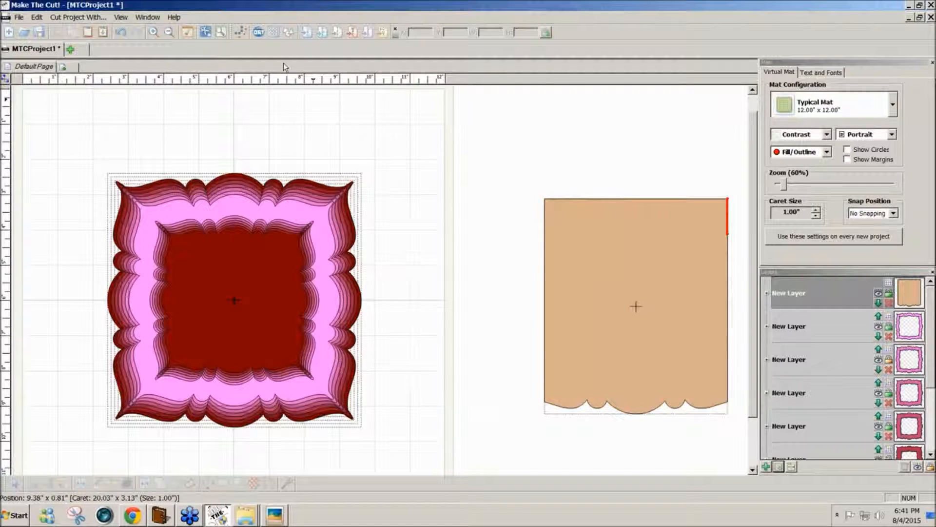
Step: Search the Make The Cut Gallery for "easel", sorted by date in descending order
{"action": "left_click", "coordinate": [274, 34]}
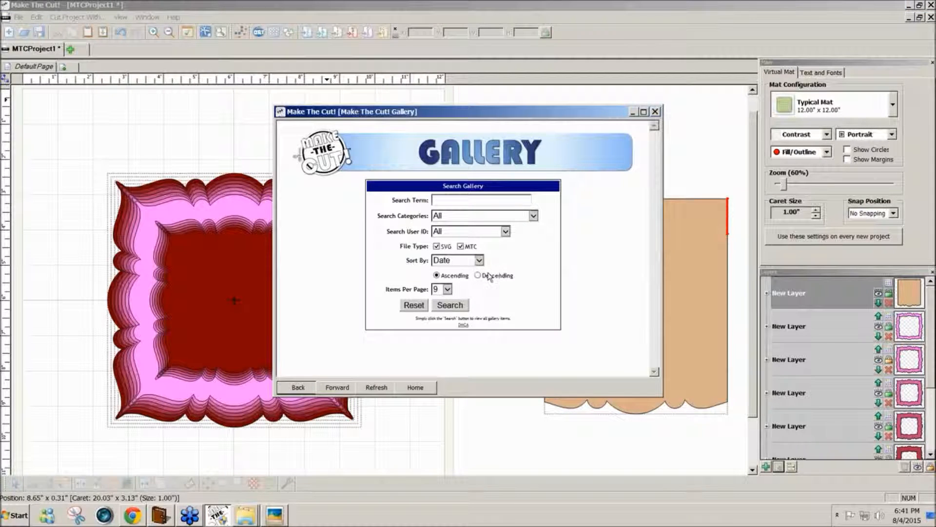
{"action": "left_click", "coordinate": [477, 275]}
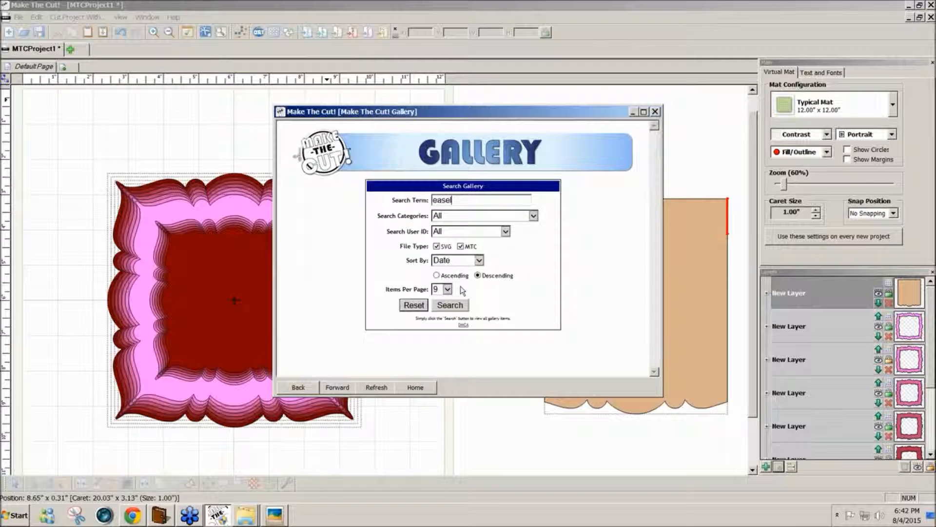
{"action": "left_click", "coordinate": [451, 306]}
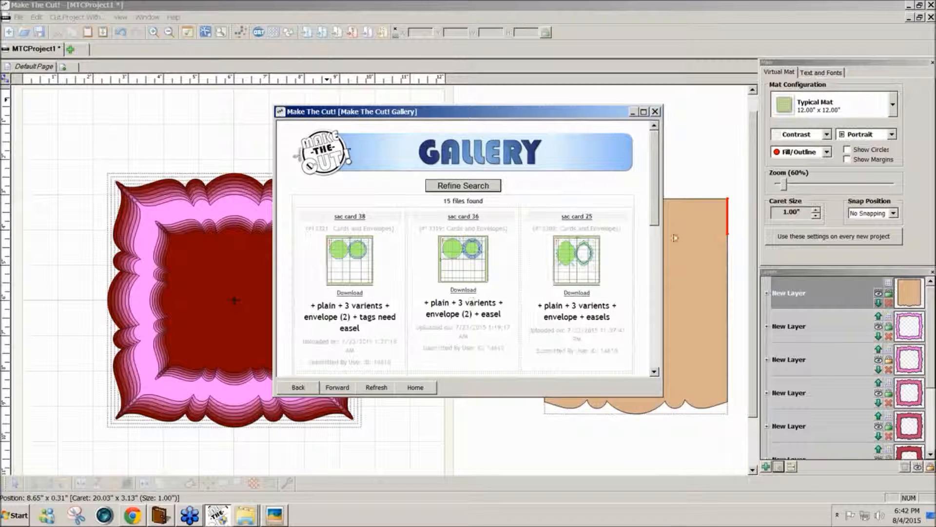
Step: Download the card easel 1 and Double Wing Easel projects from the gallery results
{"action": "left_click_drag", "start_coordinate": [658, 223], "coordinate": [655, 290]}
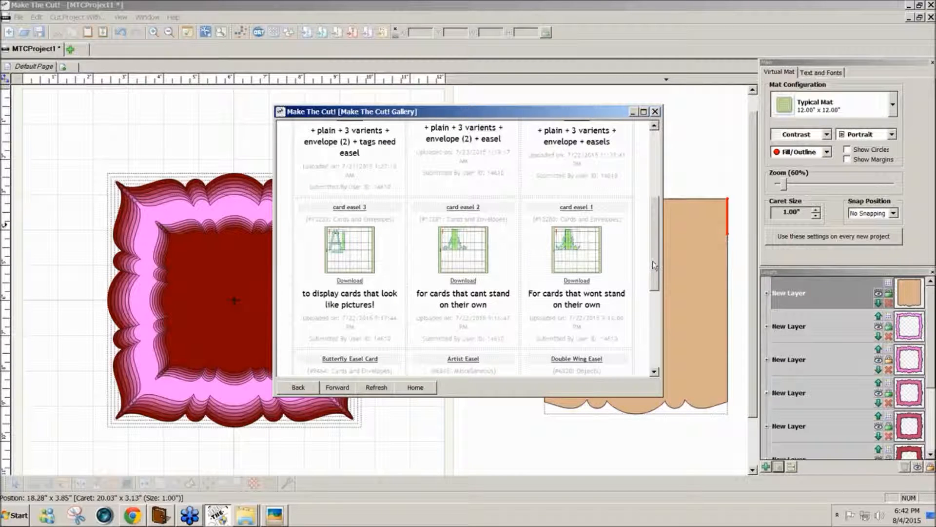
{"action": "left_click_drag", "start_coordinate": [655, 266], "coordinate": [656, 303]}
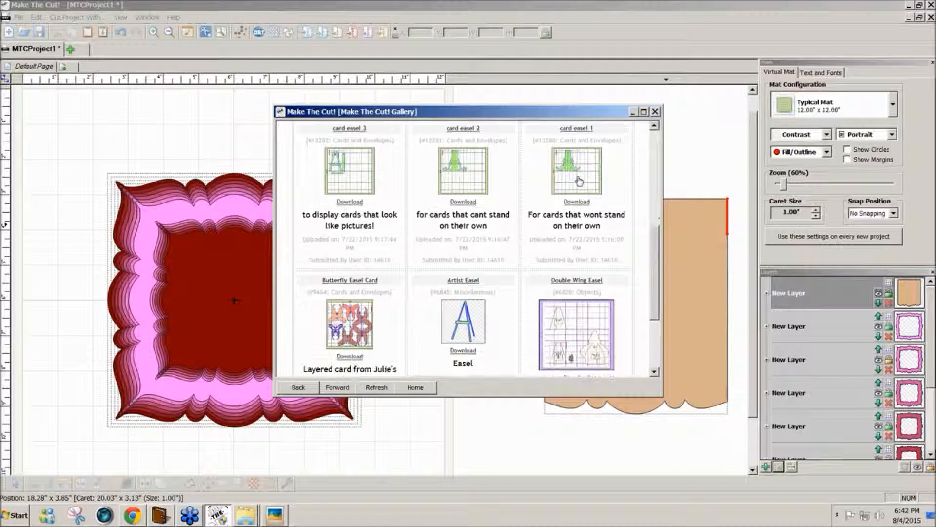
{"action": "left_click", "coordinate": [579, 204]}
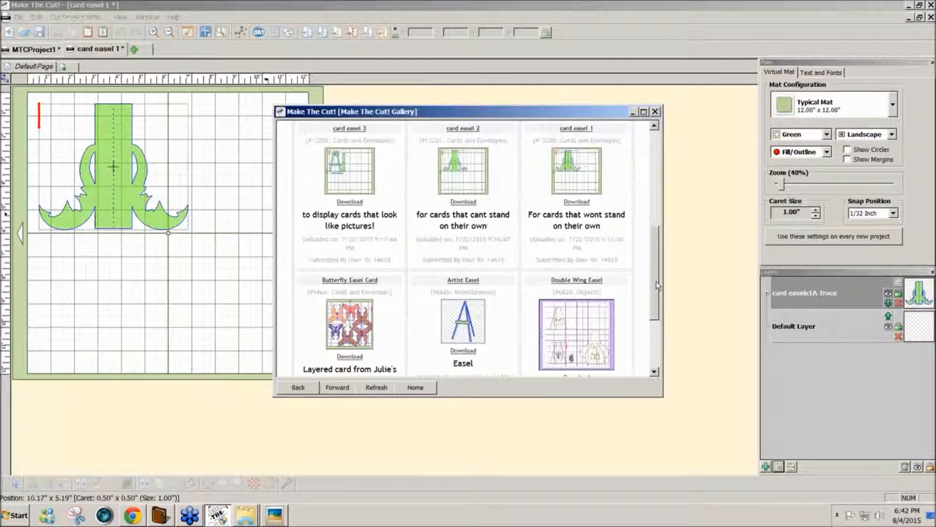
{"action": "left_click_drag", "start_coordinate": [657, 286], "coordinate": [645, 311]}
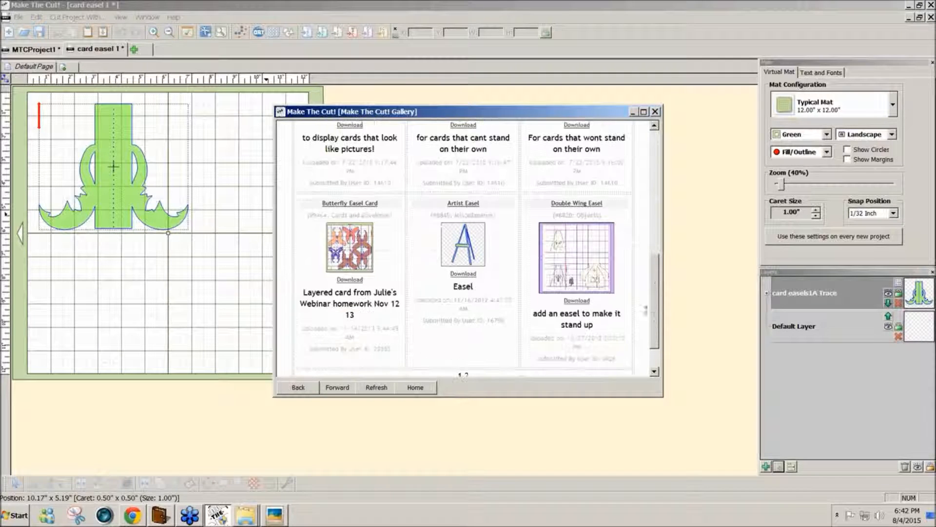
{"action": "left_click", "coordinate": [587, 302]}
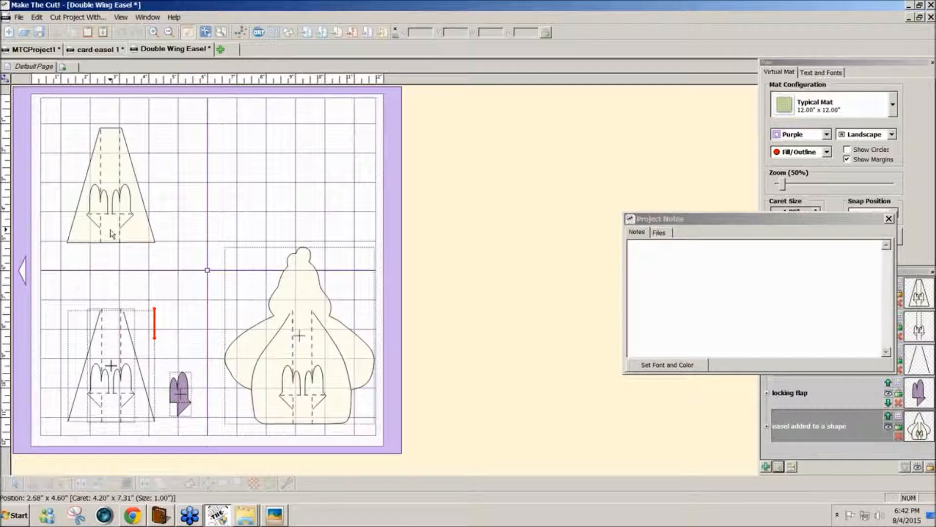
Step: Return to the gallery, look through the second page of easel results and close the gallery
{"action": "left_click", "coordinate": [271, 35]}
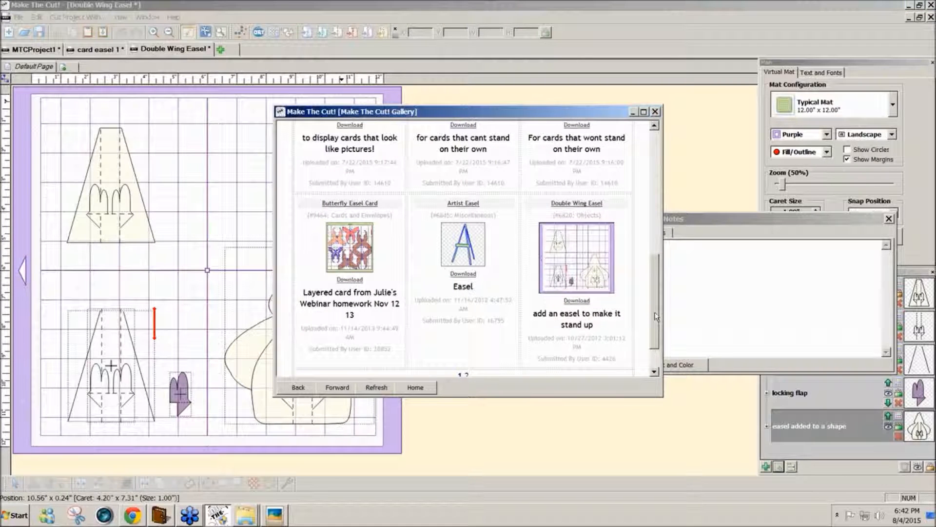
{"action": "scroll", "coordinate": [655, 316], "scroll_direction": "down", "scroll_amount": 3}
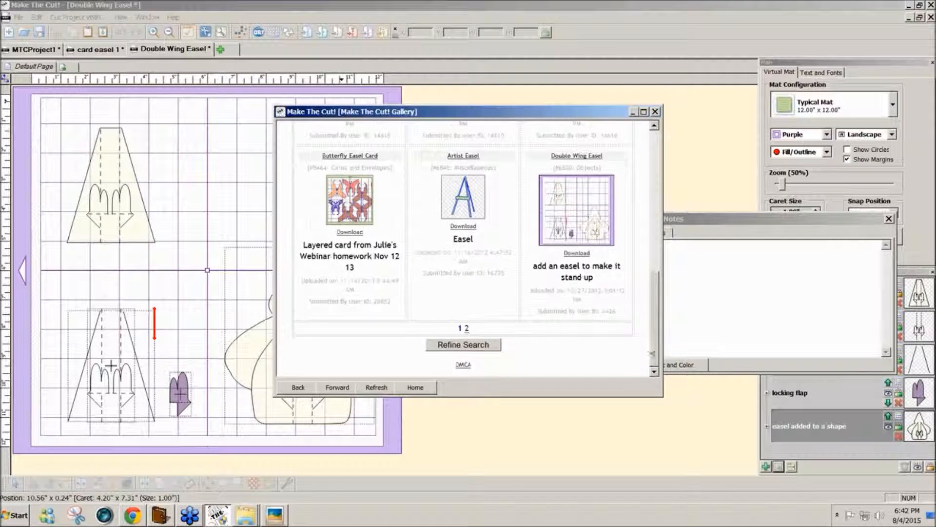
{"action": "left_click", "coordinate": [466, 328]}
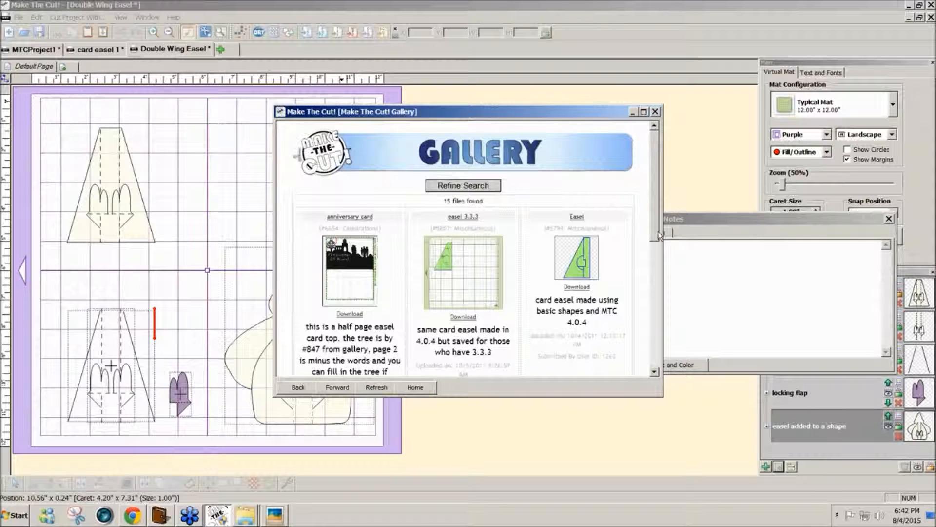
{"action": "scroll", "coordinate": [398, 245], "scroll_direction": "down", "scroll_amount": 2}
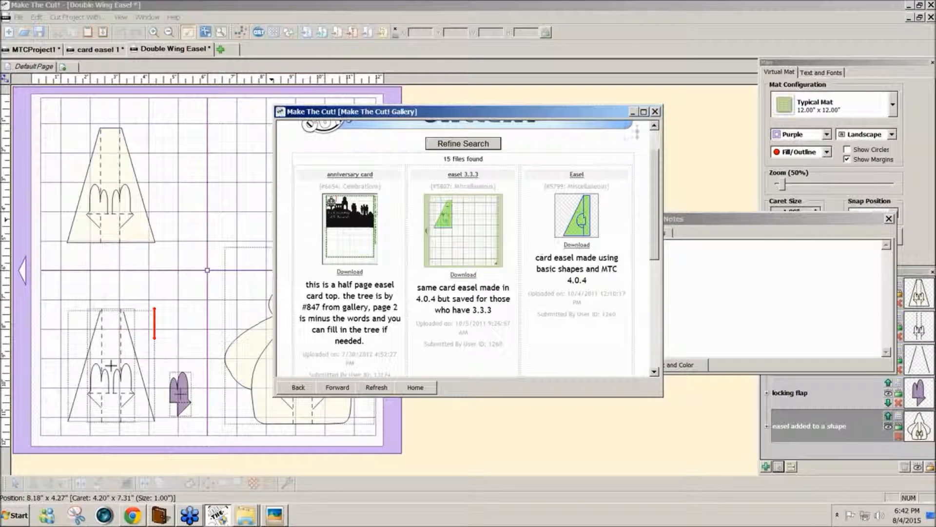
{"action": "left_click", "coordinate": [656, 112]}
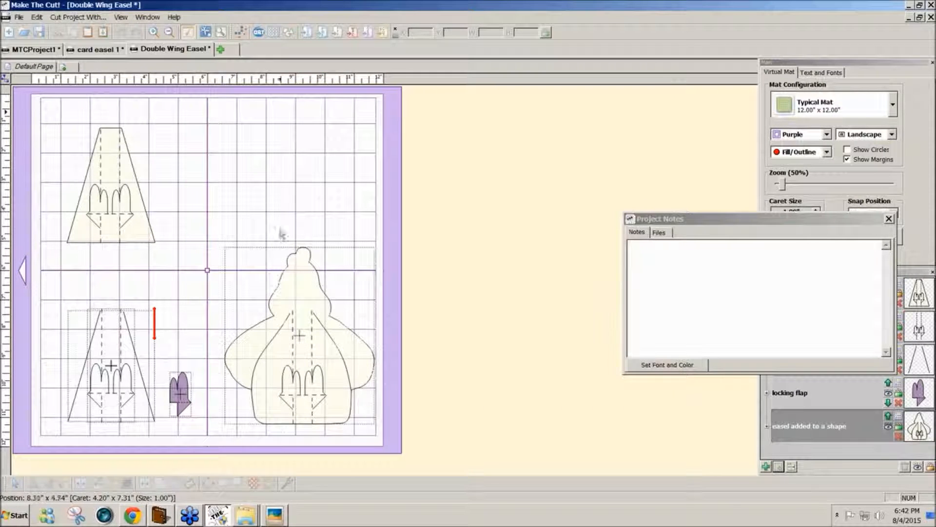
Step: Unlock all layers in the Double Wing Easel project so its shapes can be selected
{"action": "left_click_drag", "start_coordinate": [170, 259], "coordinate": [63, 103]}
{"action": "left_click", "coordinate": [318, 316]}
{"action": "left_click", "coordinate": [374, 262]}
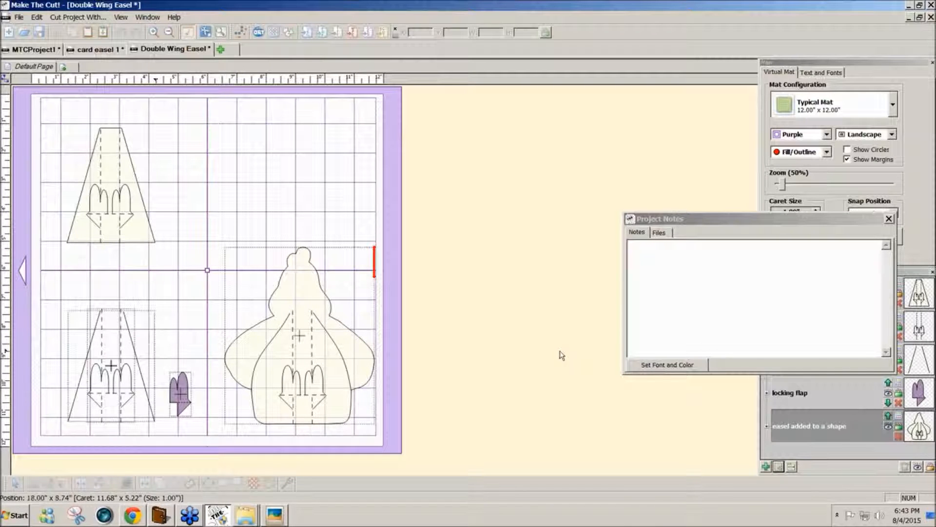
{"action": "left_click", "coordinate": [930, 467]}
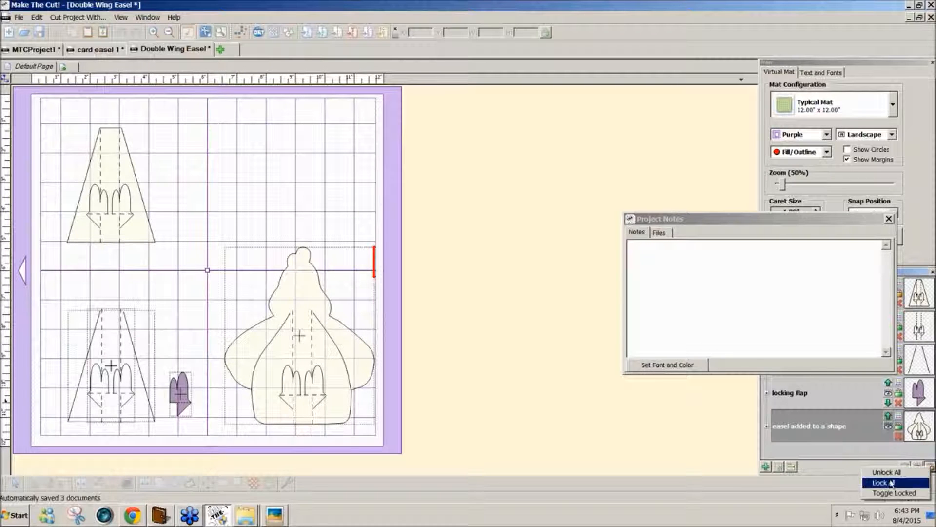
{"action": "left_click", "coordinate": [893, 472]}
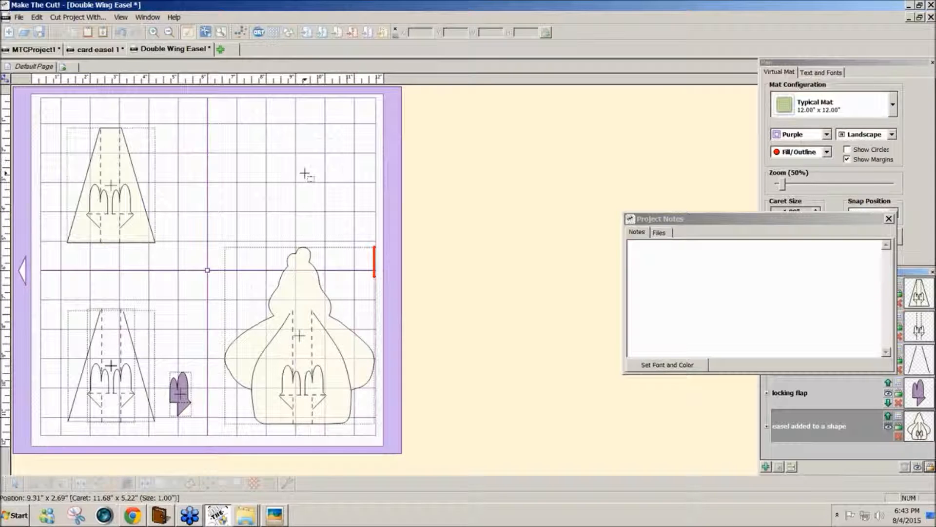
Step: Select the complete filled easel in the mat's upper-left area and copy it
{"action": "left_click_drag", "start_coordinate": [59, 114], "coordinate": [174, 263]}
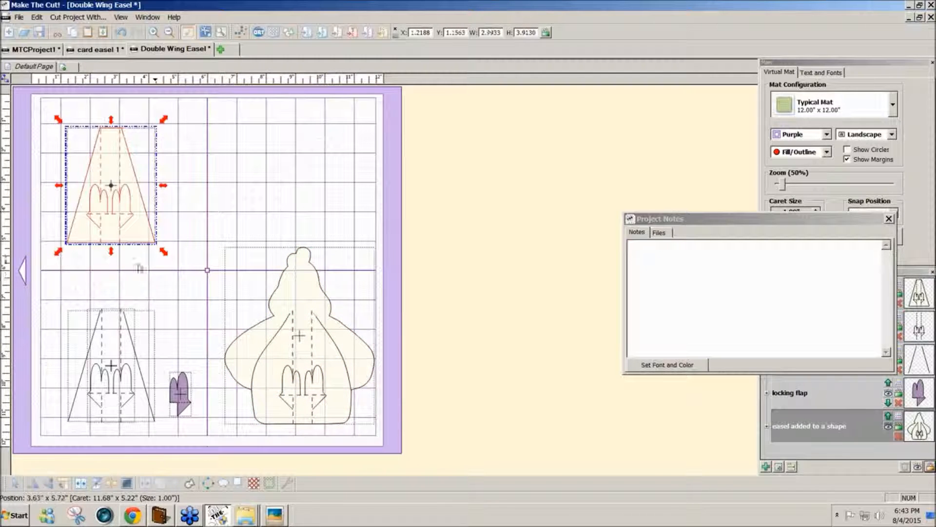
{"action": "left_click_drag", "start_coordinate": [54, 293], "coordinate": [119, 396]}
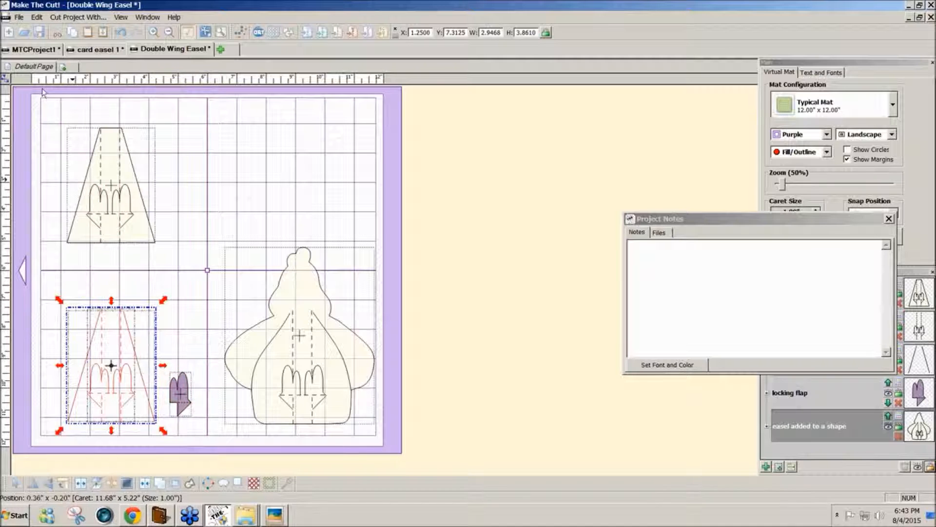
{"action": "left_click_drag", "start_coordinate": [48, 111], "coordinate": [192, 286]}
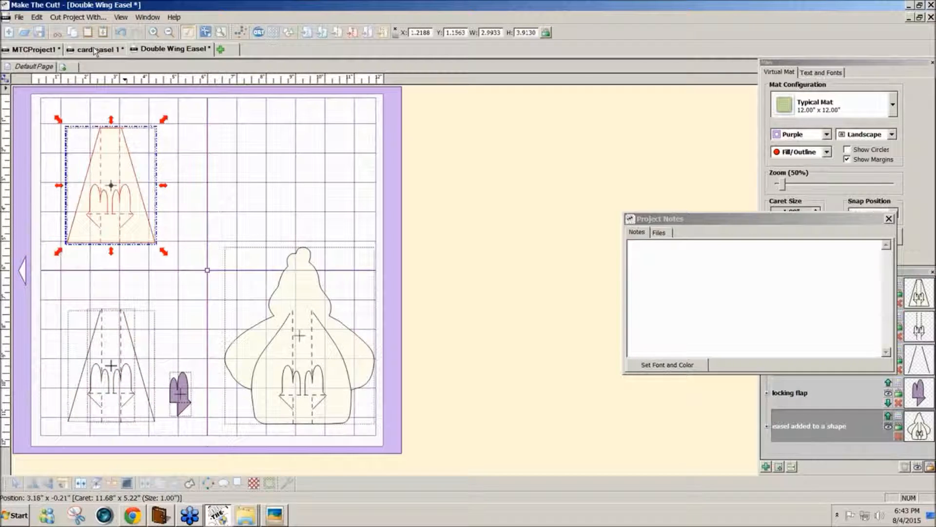
Step: Switch to MTCProject1, add a new layer, close the project notes and paste the easel onto the layer
{"action": "left_click", "coordinate": [49, 51]}
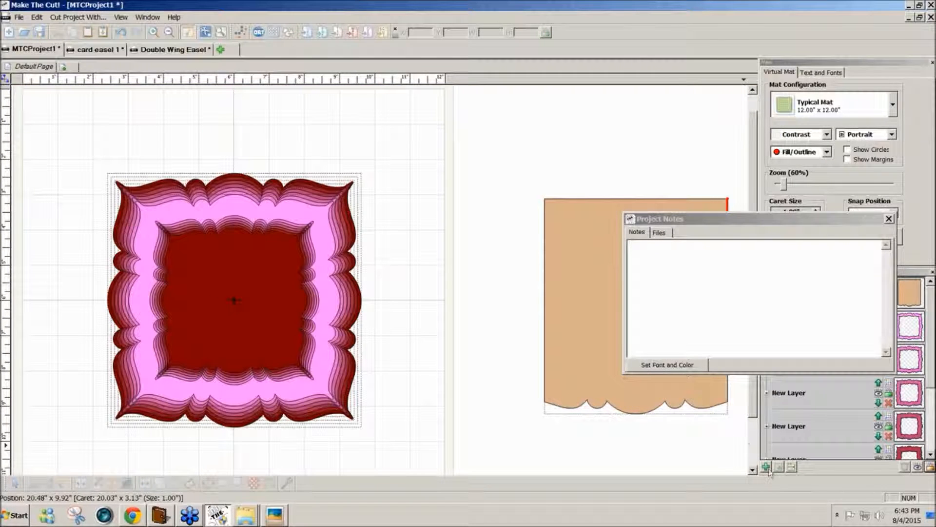
{"action": "left_click", "coordinate": [765, 467]}
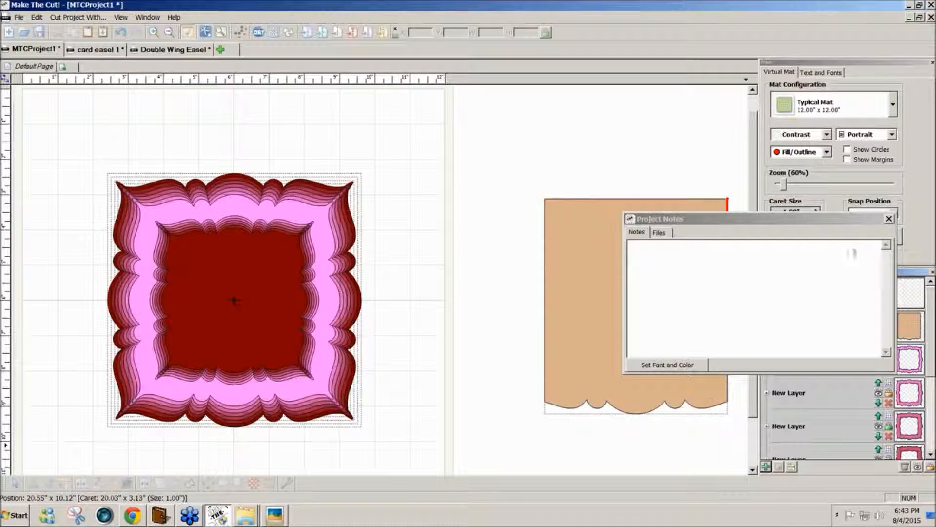
{"action": "left_click", "coordinate": [889, 219]}
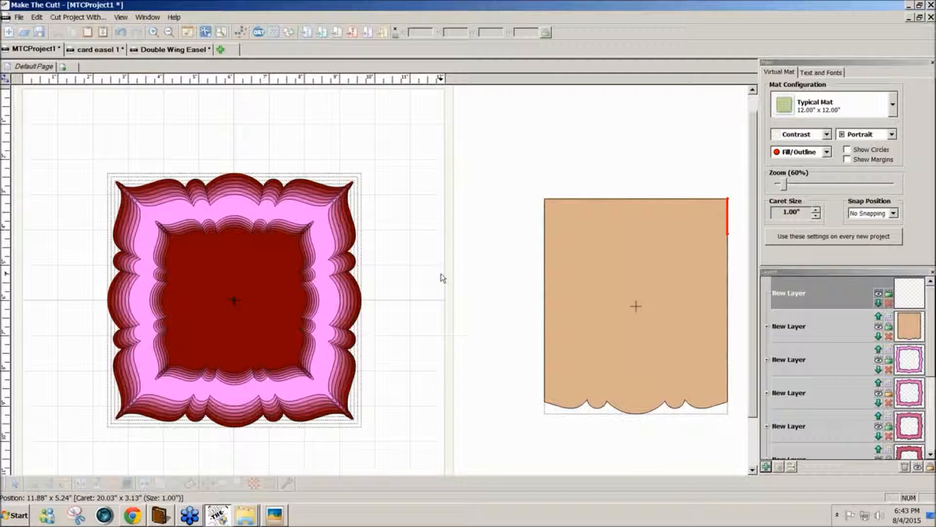
{"action": "key", "text": "ctrl+v"}
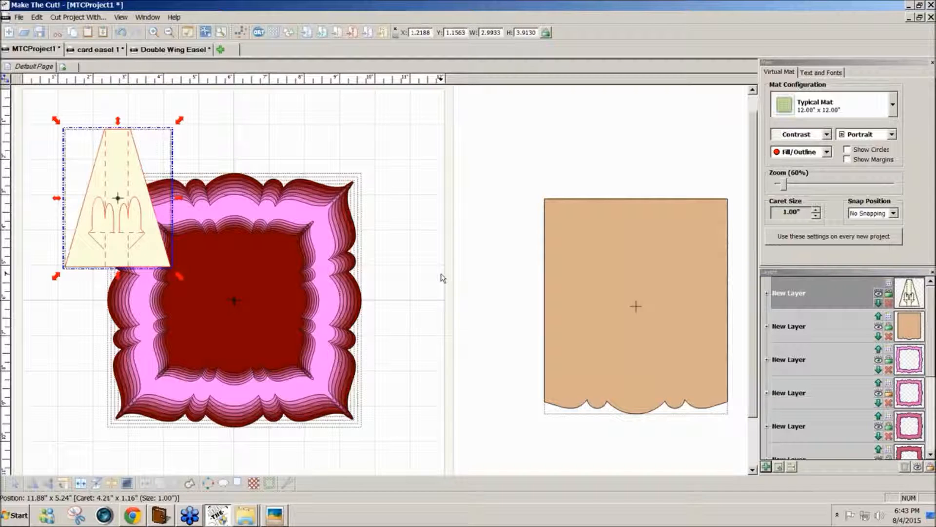
Step: Enlarge the easel to about 4.30 by 5.62 inches using the tan piece for fit, and place it between that piece and the frame
{"action": "left_click_drag", "start_coordinate": [84, 257], "coordinate": [416, 255]}
{"action": "left_click_drag", "start_coordinate": [512, 277], "coordinate": [571, 340]}
{"action": "left_click_drag", "start_coordinate": [486, 322], "coordinate": [639, 375]}
{"action": "left_click_drag", "start_coordinate": [729, 174], "coordinate": [714, 190]}
{"action": "left_click_drag", "start_coordinate": [653, 277], "coordinate": [429, 272]}
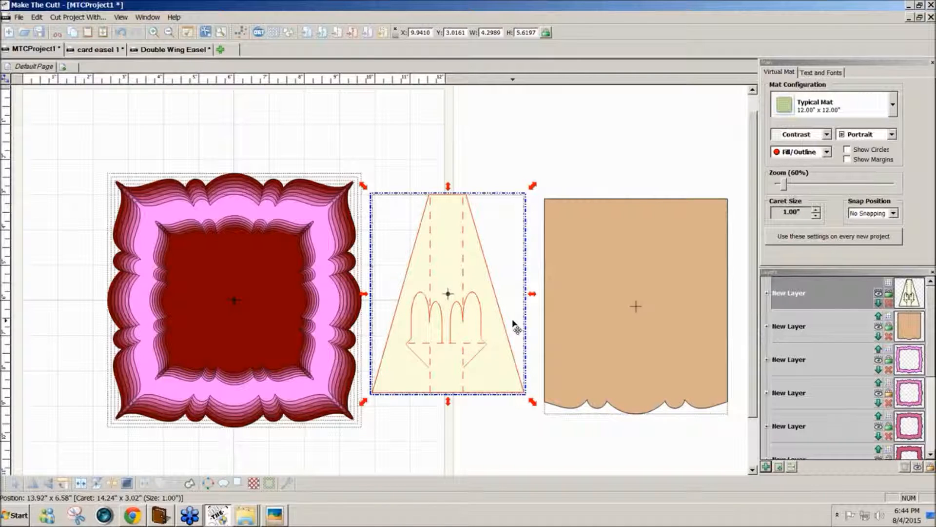
{"action": "left_click_drag", "start_coordinate": [496, 365], "coordinate": [503, 365]}
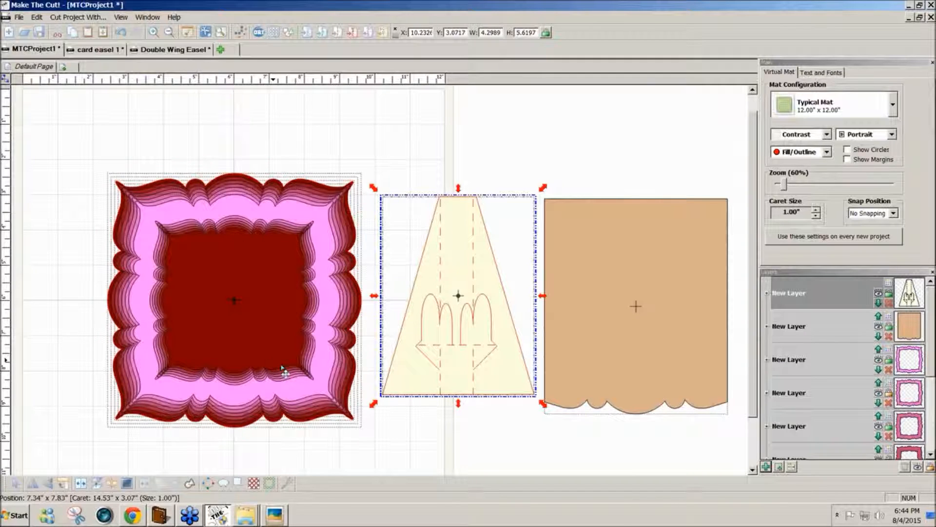
Step: Hide all layers and show only the red frame layer directly above the solid backing to view it alone
{"action": "left_click", "coordinate": [431, 444]}
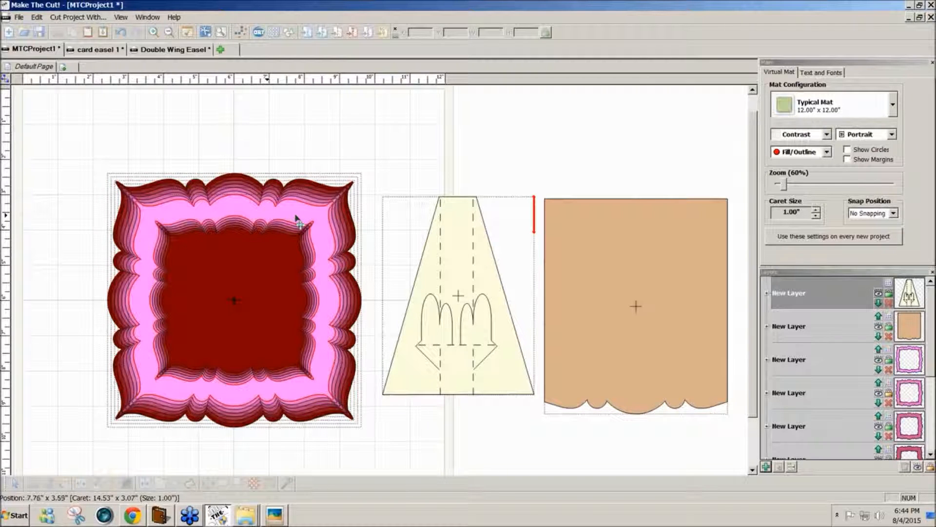
{"action": "left_click", "coordinate": [305, 324]}
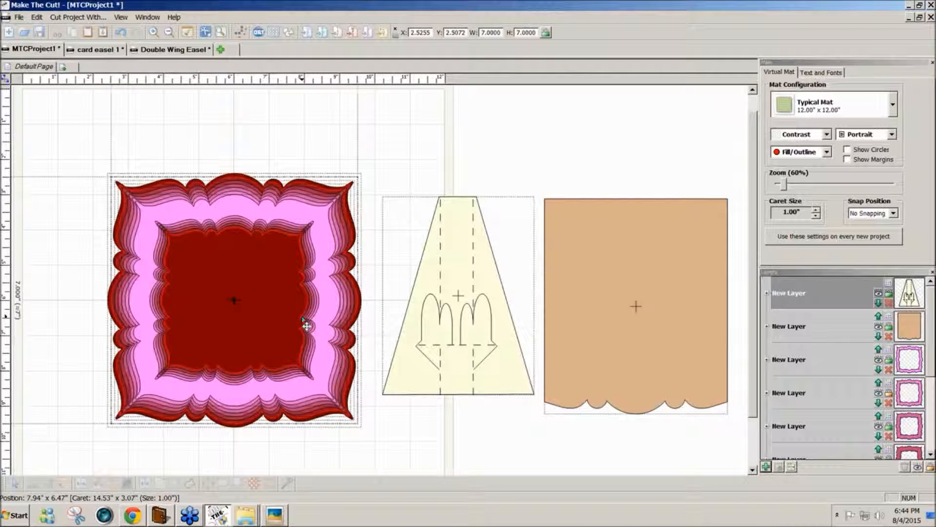
{"action": "left_click", "coordinate": [294, 327]}
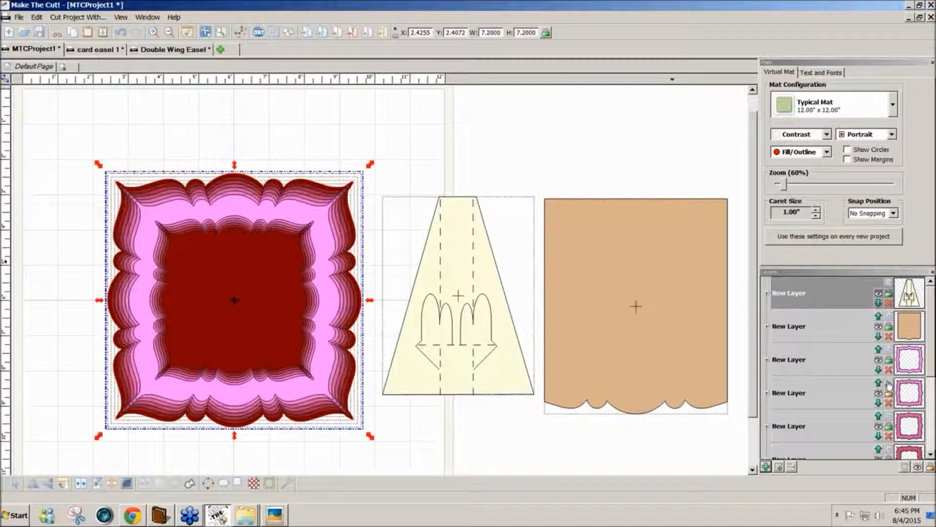
{"action": "left_click", "coordinate": [918, 466]}
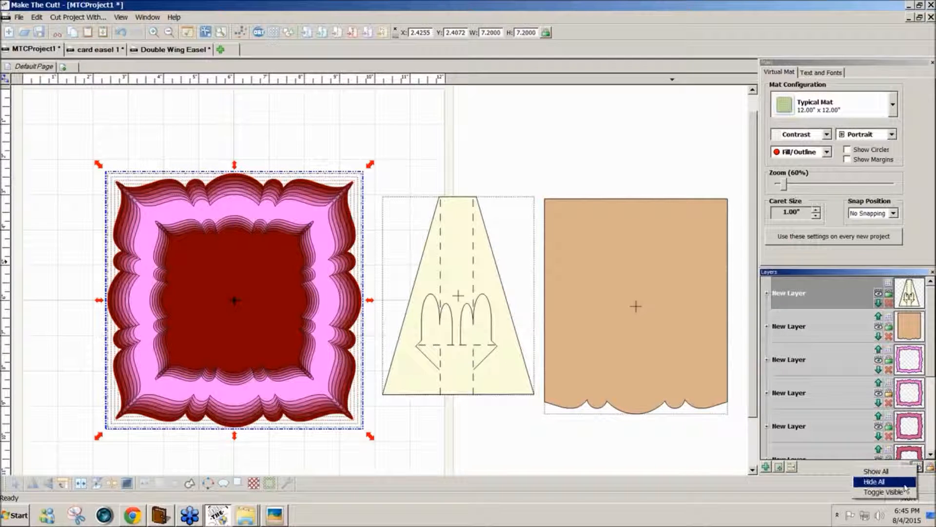
{"action": "left_click", "coordinate": [874, 481]}
{"action": "left_click", "coordinate": [878, 360]}
{"action": "left_click", "coordinate": [878, 360]}
{"action": "scroll", "coordinate": [928, 361], "scroll_direction": "down", "scroll_amount": 3}
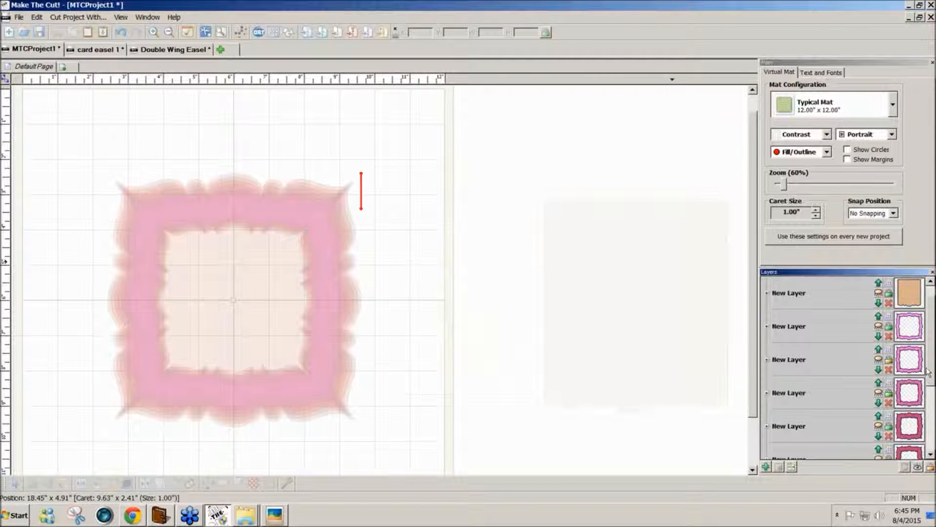
{"action": "left_click", "coordinate": [878, 393]}
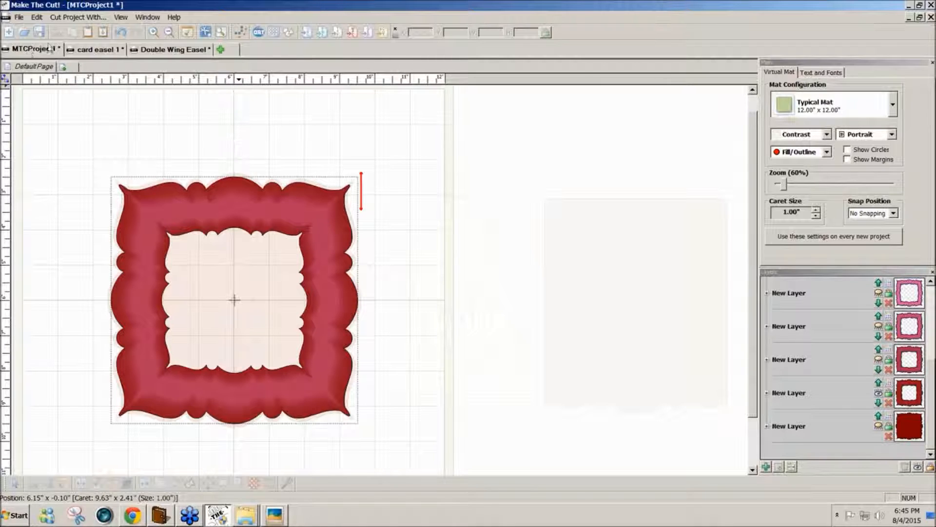
Step: Open KiteCard_JF.mtc, copy the small white scalloped square frame, and return to MTCProject1
{"action": "left_click", "coordinate": [20, 18]}
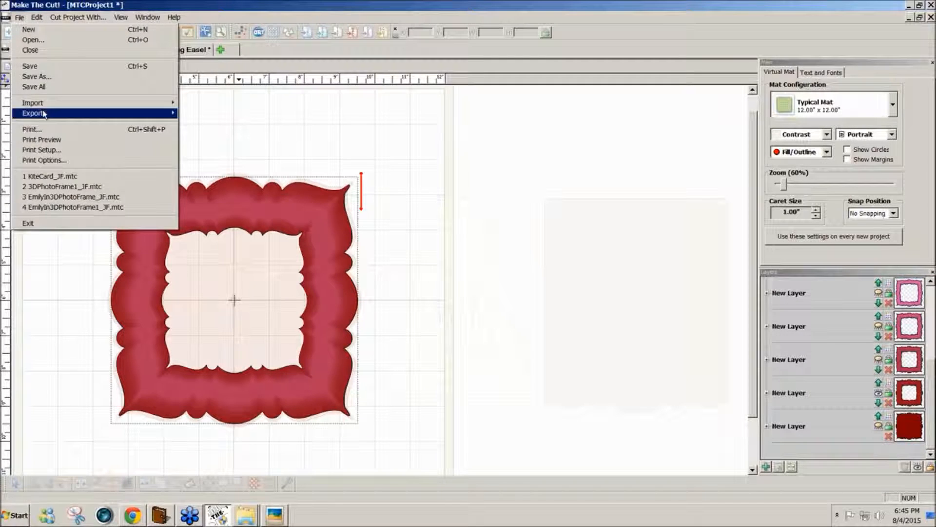
{"action": "left_click", "coordinate": [57, 177]}
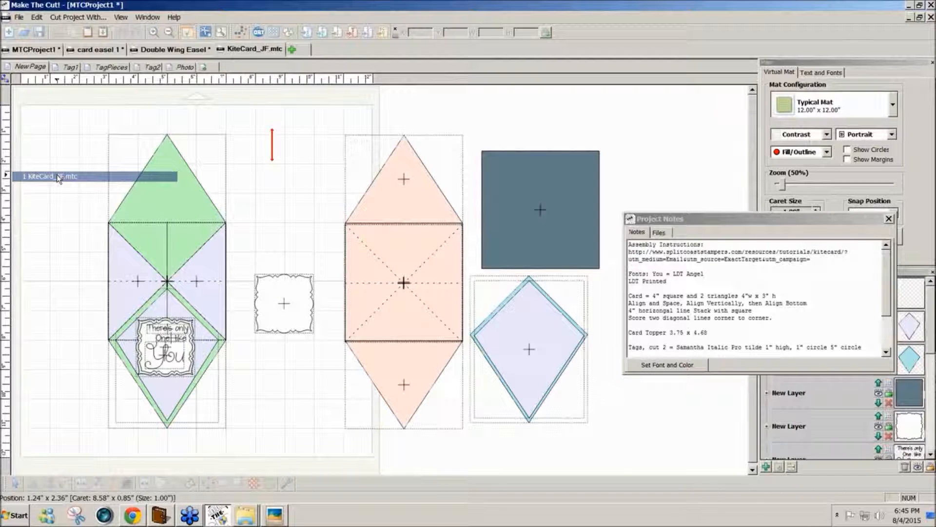
{"action": "left_click", "coordinate": [293, 308]}
{"action": "left_click", "coordinate": [46, 51]}
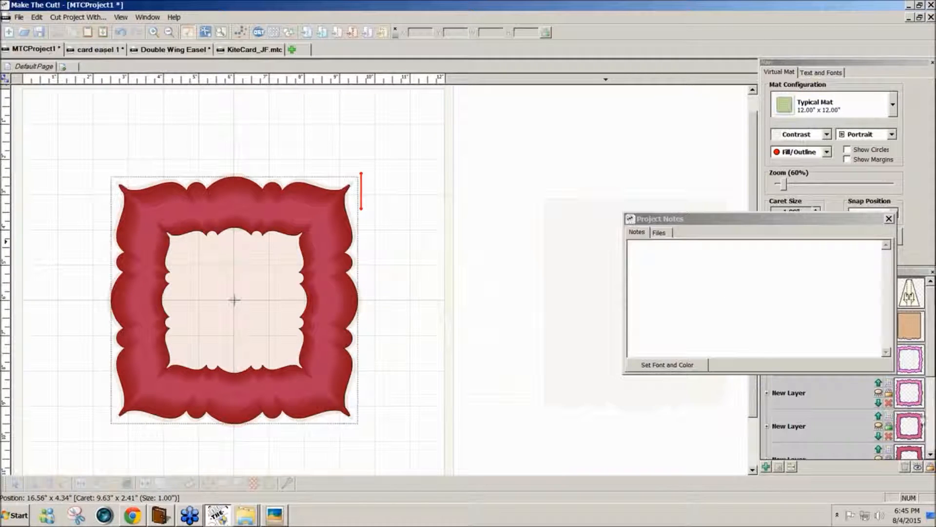
Step: Show all layers again and move the easel and tan piece farther from the nested frames to free space
{"action": "left_click", "coordinate": [917, 467]}
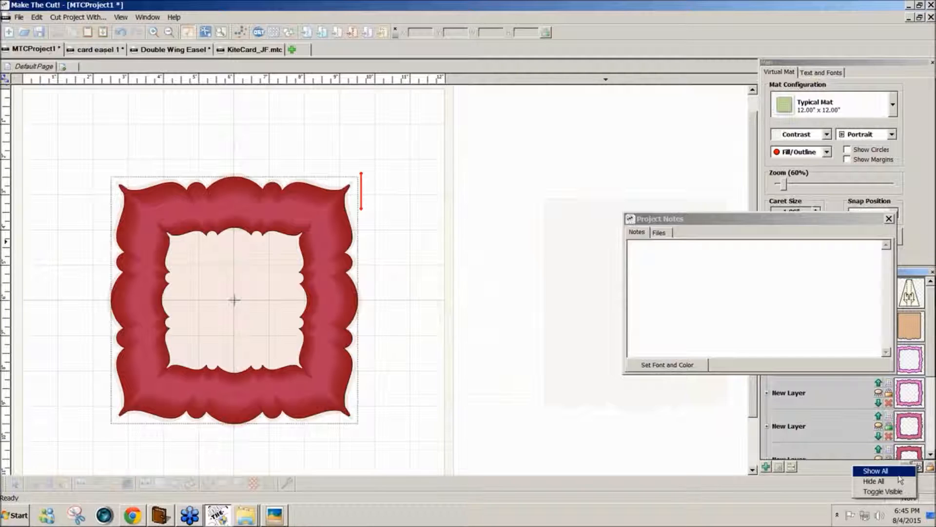
{"action": "left_click", "coordinate": [899, 474]}
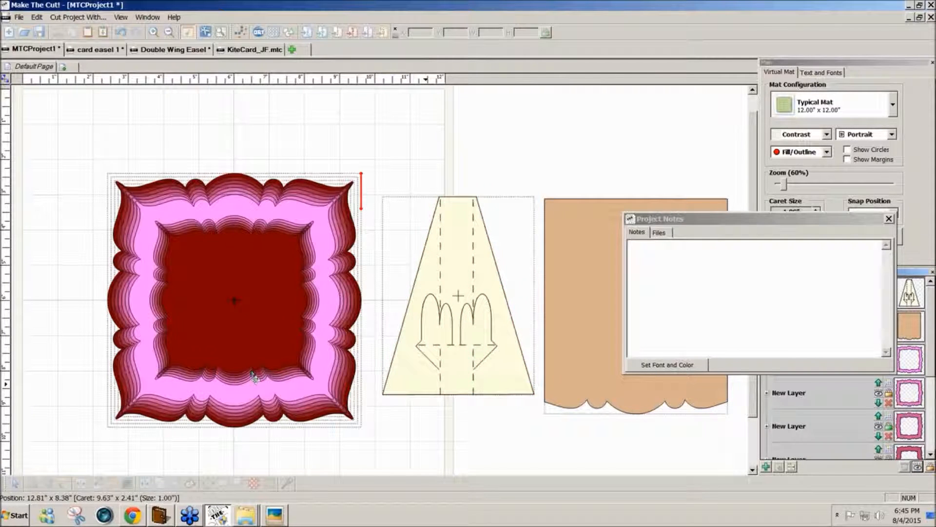
{"action": "left_click_drag", "start_coordinate": [86, 155], "coordinate": [370, 498]}
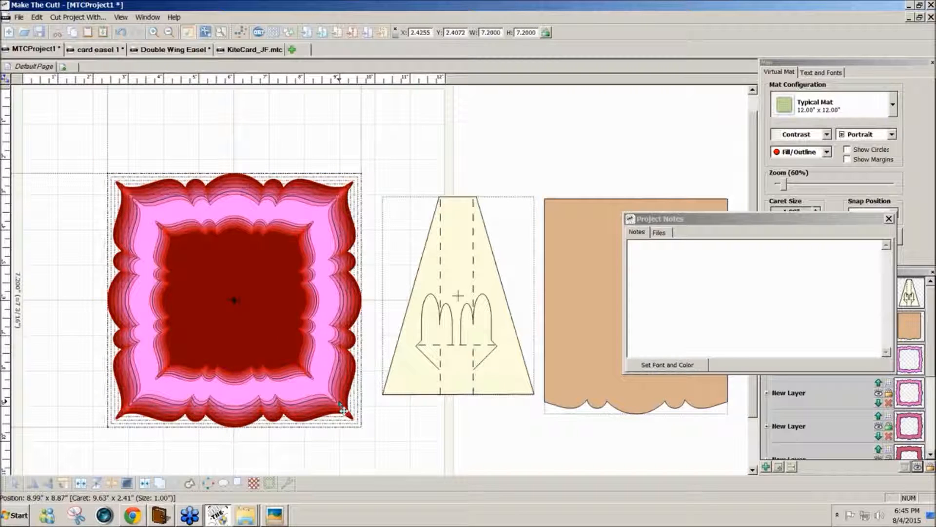
{"action": "left_click_drag", "start_coordinate": [343, 407], "coordinate": [266, 391]}
{"action": "key", "text": "ctrl+z"}
{"action": "left_click_drag", "start_coordinate": [463, 246], "coordinate": [715, 269]}
{"action": "left_click", "coordinate": [427, 253]}
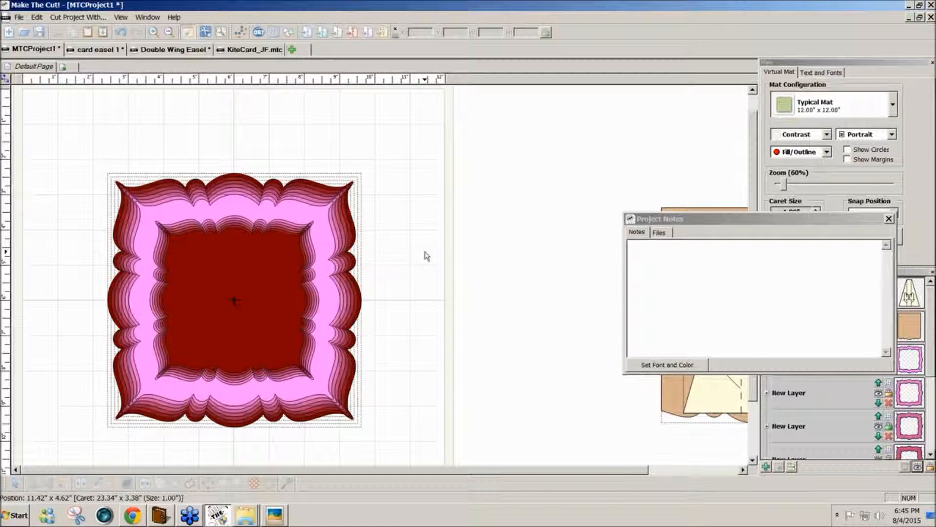
Step: Paste the scalloped frame beside the nested frame stack and resize it to 4 by 4 inches
{"action": "key", "text": "ctrl+v"}
{"action": "left_click_drag", "start_coordinate": [351, 318], "coordinate": [462, 252]}
{"action": "left_click_drag", "start_coordinate": [502, 32], "coordinate": [466, 29]}
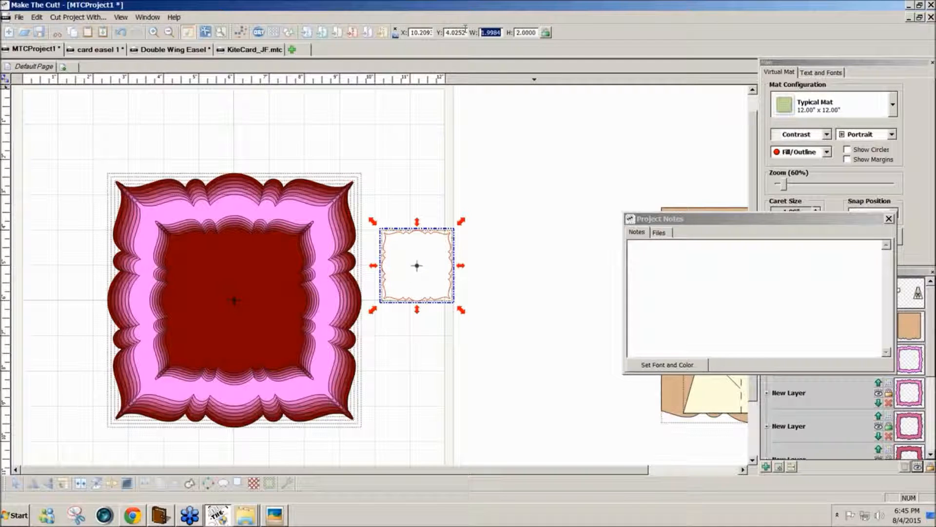
{"action": "type", "text": "4"}
{"action": "key", "text": "Return"}
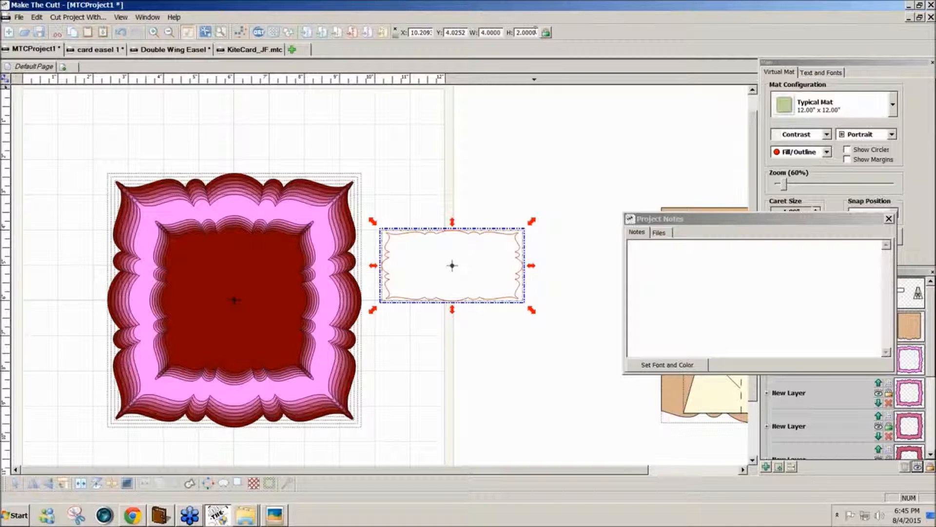
{"action": "left_click_drag", "start_coordinate": [537, 31], "coordinate": [520, 31]}
{"action": "type", "text": "4"}
{"action": "key", "text": "Return"}
{"action": "left_click_drag", "start_coordinate": [445, 298], "coordinate": [481, 301]}
Step: Preview a nested duplication of the 4-inch frame by rounded shadowing, with count 6 and gap .1 in, and cancel it
{"action": "left_click", "coordinate": [37, 18]}
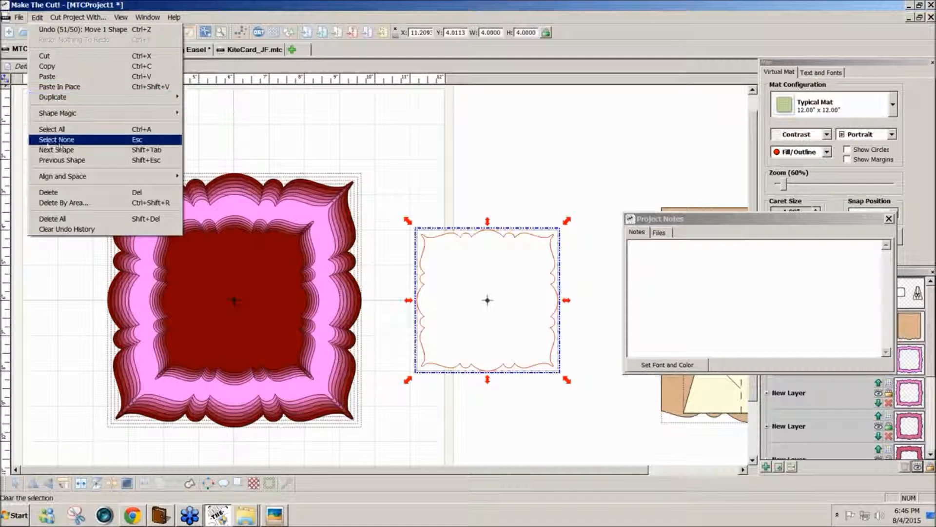
{"action": "mouse_move", "coordinate": [71, 98]}
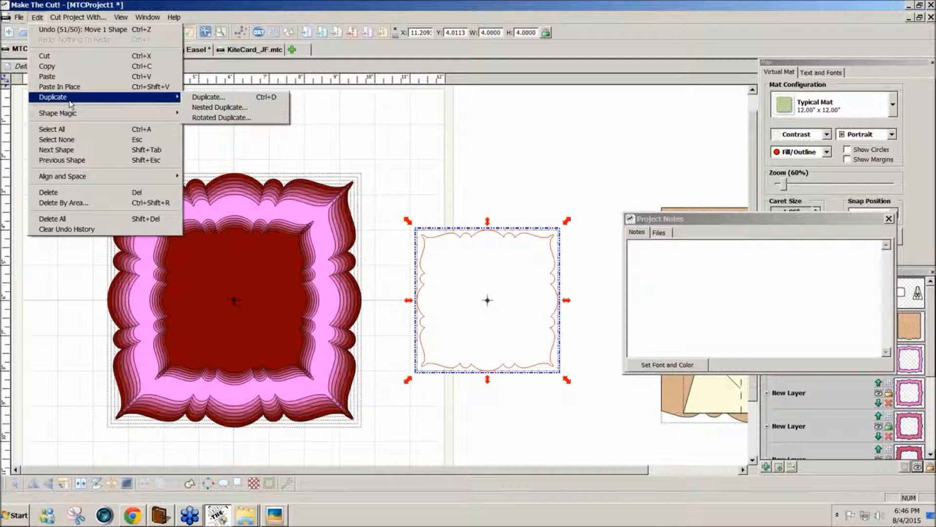
{"action": "left_click", "coordinate": [220, 108]}
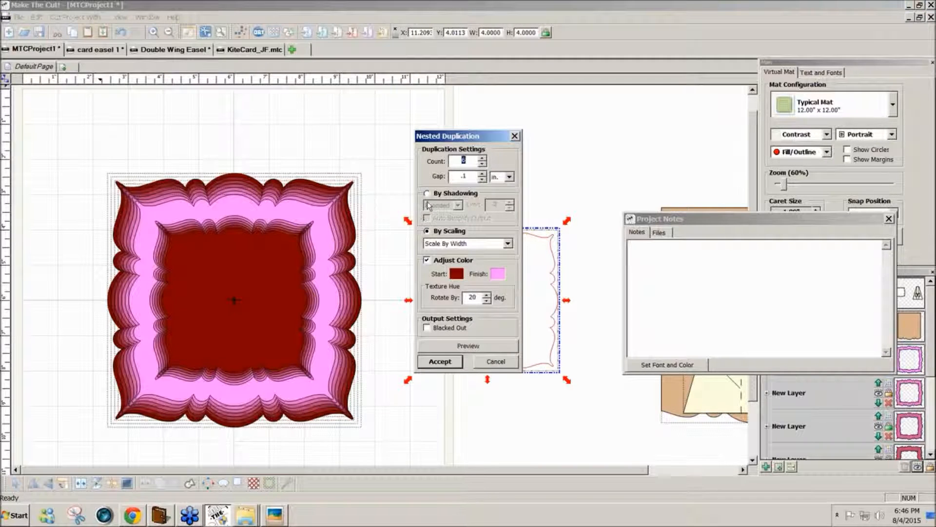
{"action": "left_click", "coordinate": [427, 194]}
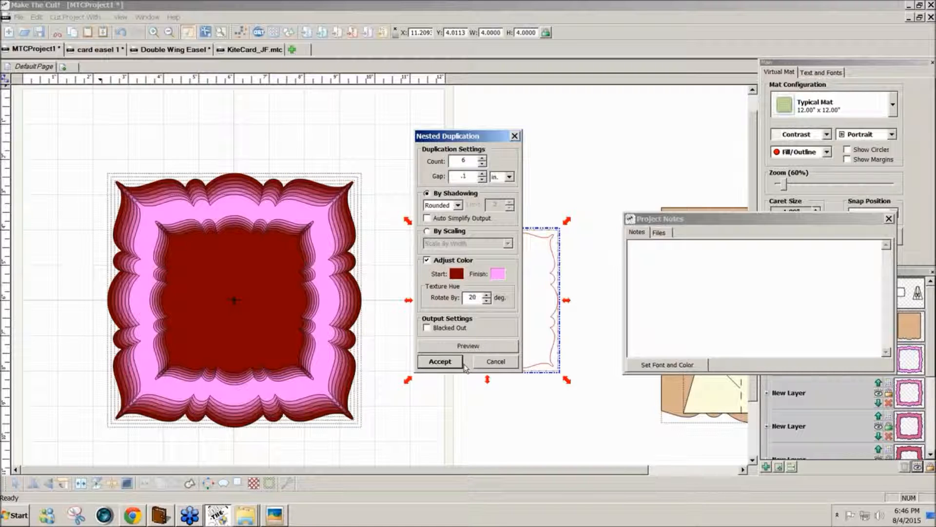
{"action": "left_click", "coordinate": [463, 346]}
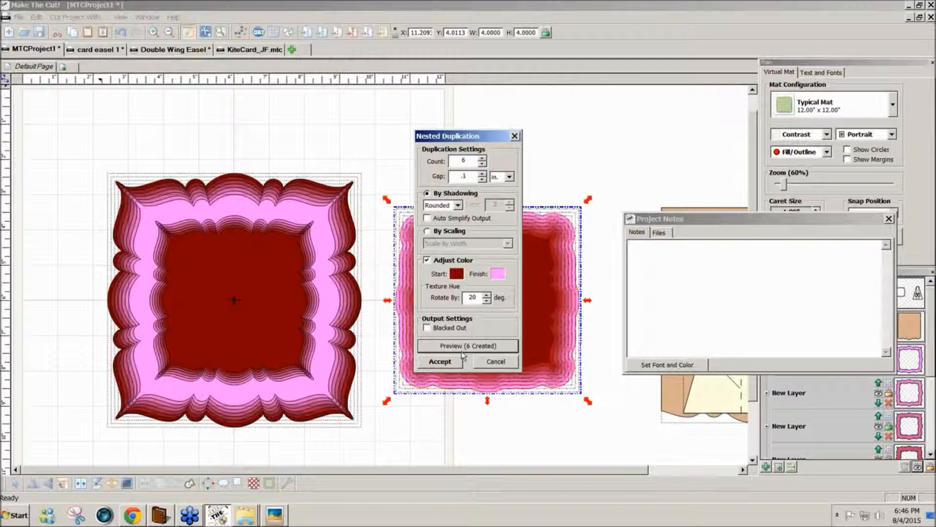
{"action": "left_click", "coordinate": [504, 363]}
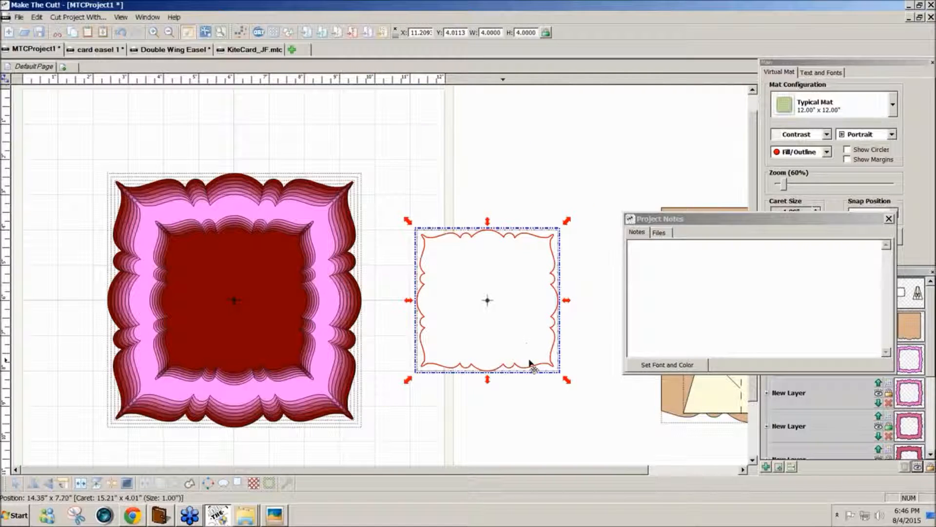
{"action": "left_click", "coordinate": [529, 348]}
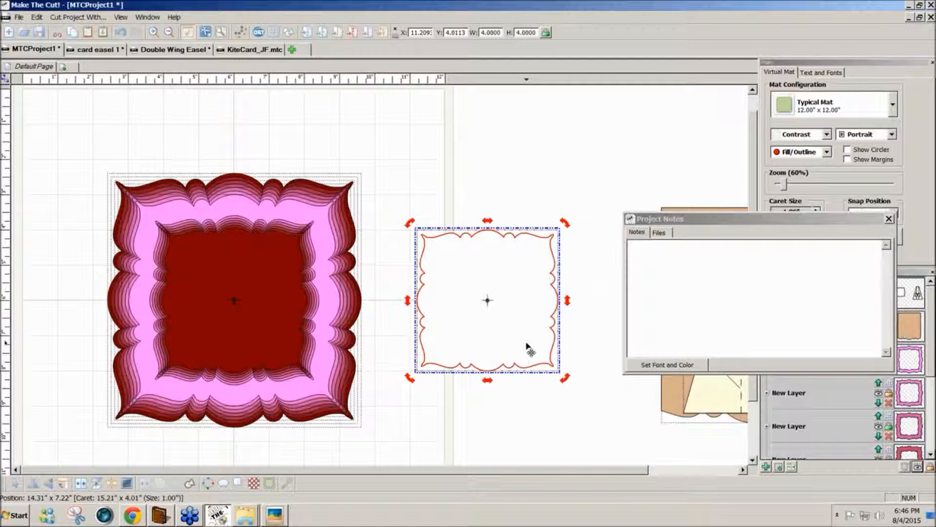
{"action": "left_click", "coordinate": [529, 348]}
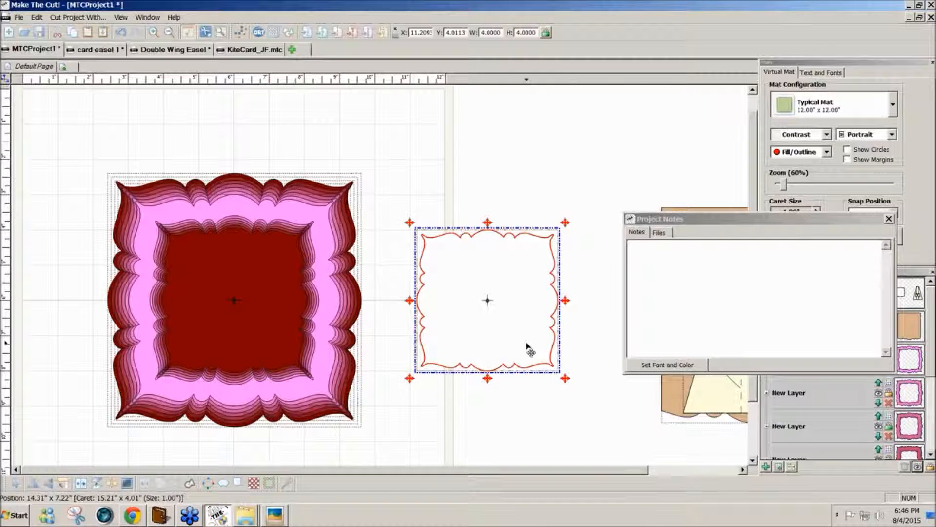
{"action": "left_click", "coordinate": [529, 349]}
{"action": "left_click", "coordinate": [528, 349]}
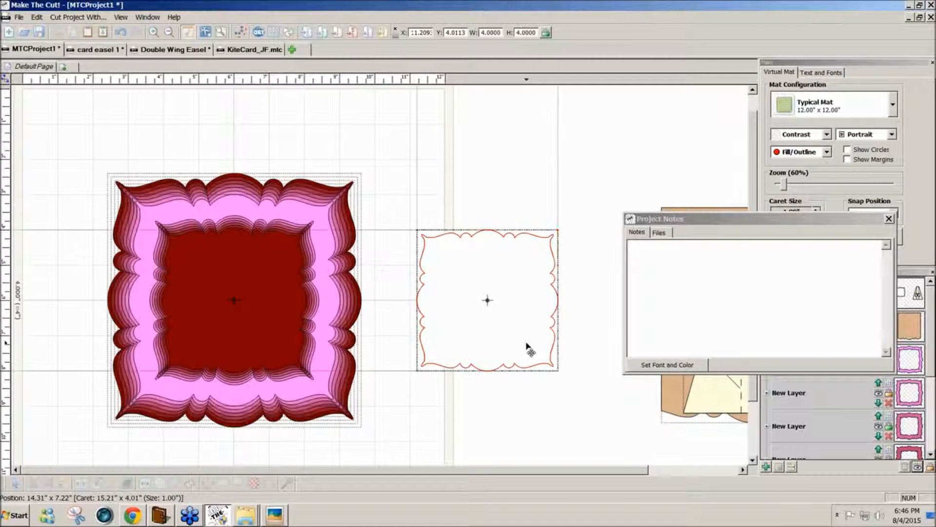
{"action": "left_click", "coordinate": [584, 351]}
Step: Build a hollow frame by joining the 4-inch outline concentrically with a copy resized to 6 by 6 inches
{"action": "left_click_drag", "start_coordinate": [537, 341], "coordinate": [505, 324]}
{"action": "left_click", "coordinate": [478, 33]}
{"action": "type", "text": "6"}
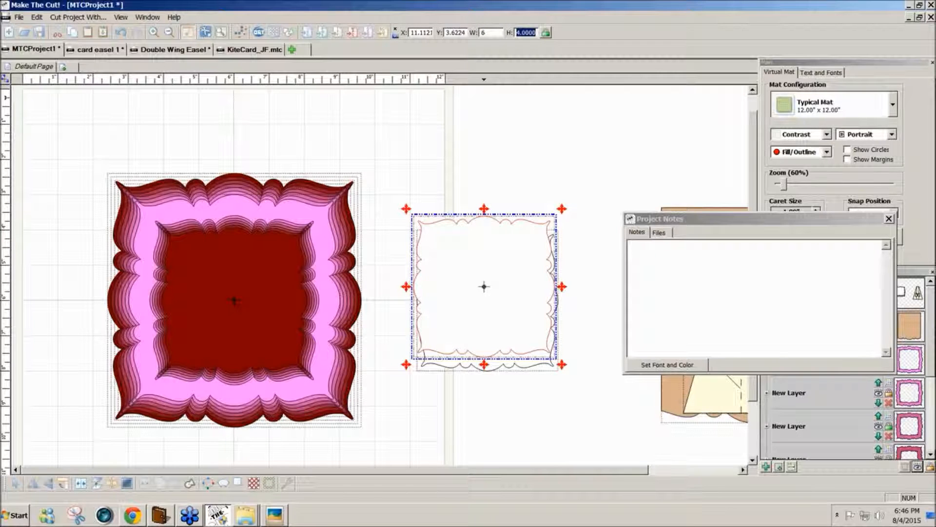
{"action": "key", "text": "Return"}
{"action": "left_click_drag", "start_coordinate": [376, 146], "coordinate": [621, 507]}
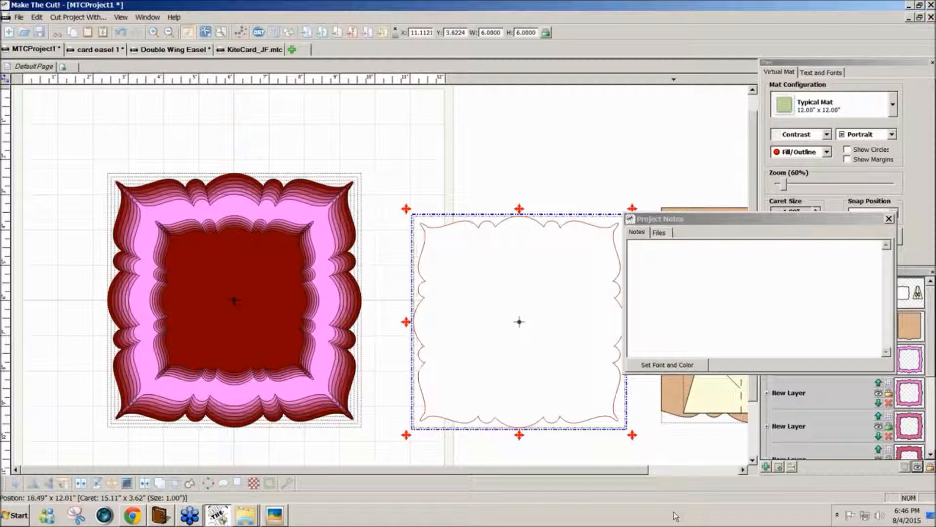
{"action": "left_click", "coordinate": [146, 485]}
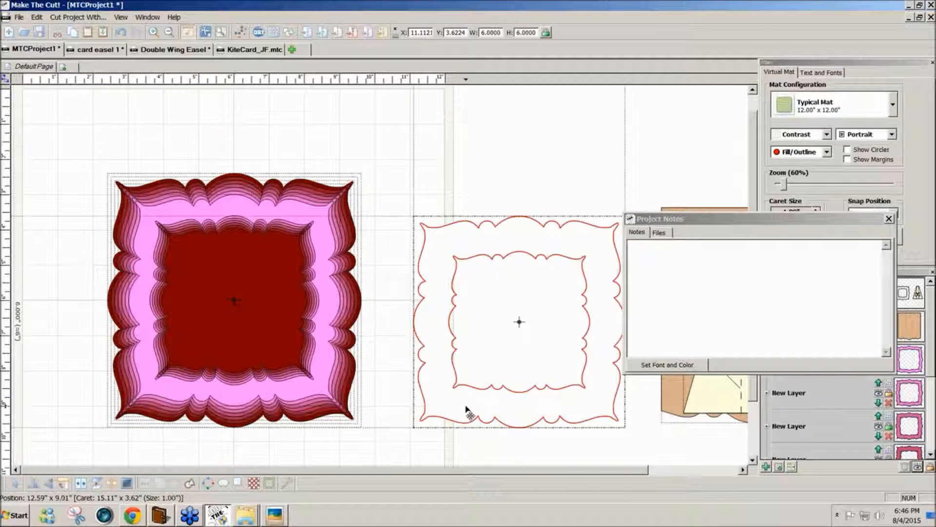
Step: Place the hollow frame between the nested frame stack and the tan piece, and close the project notes
{"action": "left_click_drag", "start_coordinate": [471, 409], "coordinate": [445, 336]}
{"action": "left_click_drag", "start_coordinate": [709, 223], "coordinate": [920, 226]}
{"action": "left_click", "coordinate": [913, 222]}
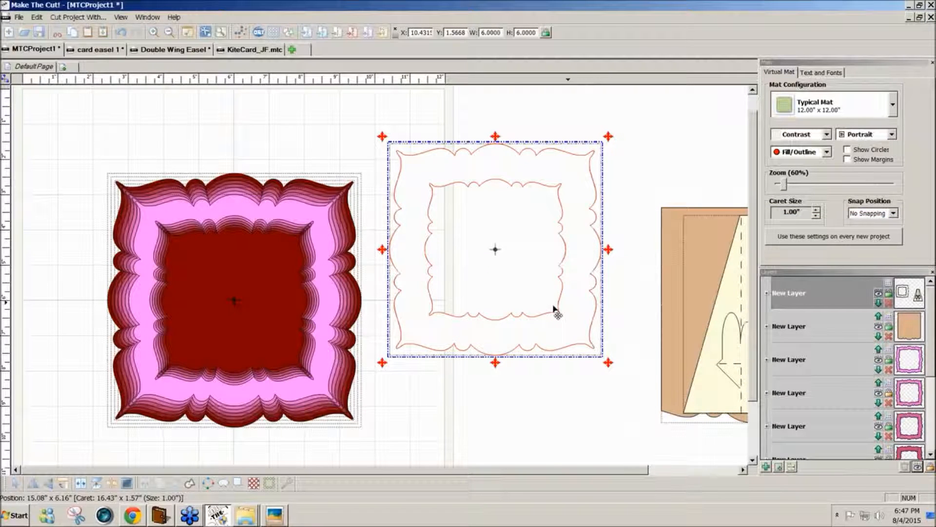
{"action": "left_click_drag", "start_coordinate": [518, 334], "coordinate": [526, 383]}
Step: Create nested duplicates of the hollow frame by rounded shadowing, with count 6, gap .1 in and dark red to pink colors
{"action": "left_click", "coordinate": [37, 17]}
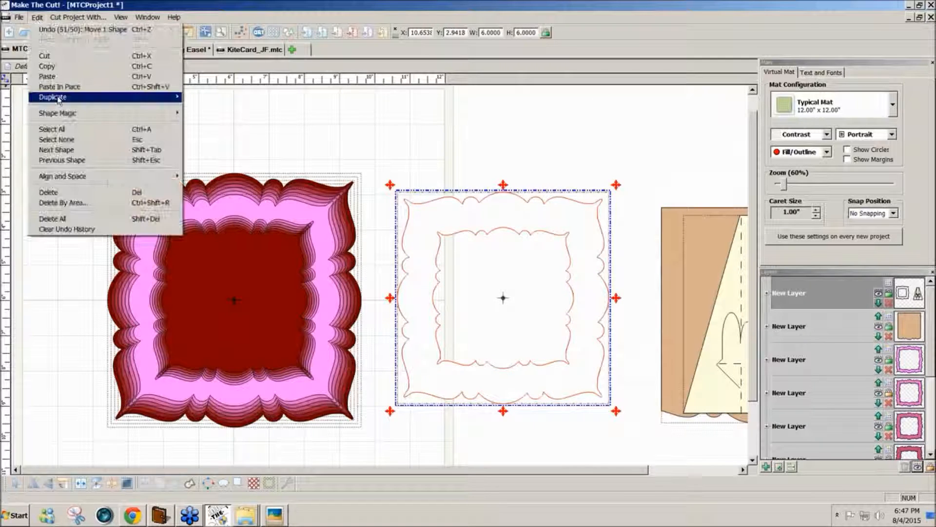
{"action": "mouse_move", "coordinate": [59, 97]}
{"action": "left_click", "coordinate": [235, 111]}
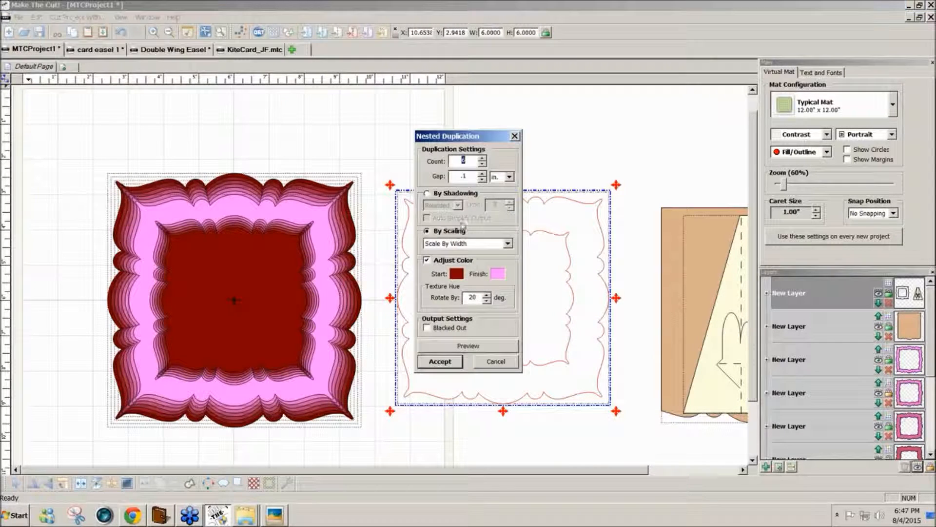
{"action": "left_click", "coordinate": [428, 194]}
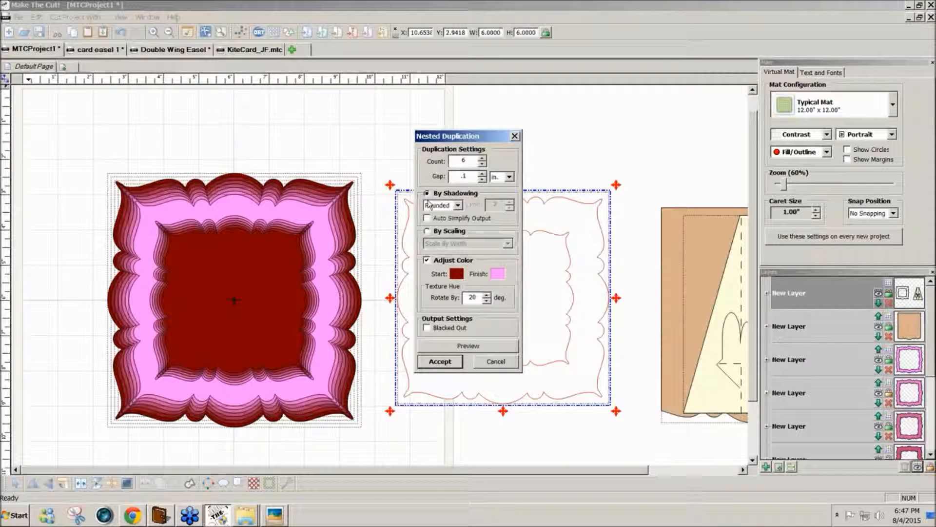
{"action": "left_click", "coordinate": [440, 346]}
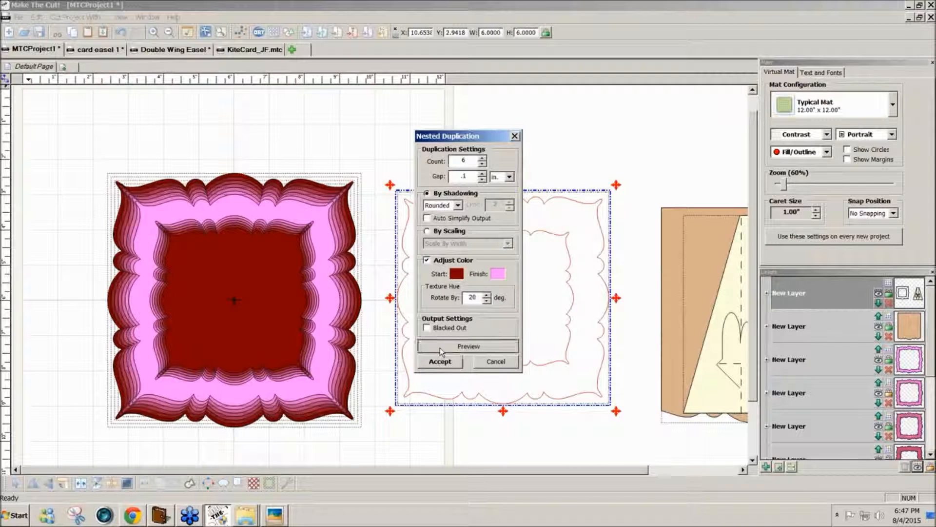
{"action": "left_click_drag", "start_coordinate": [483, 139], "coordinate": [704, 145]}
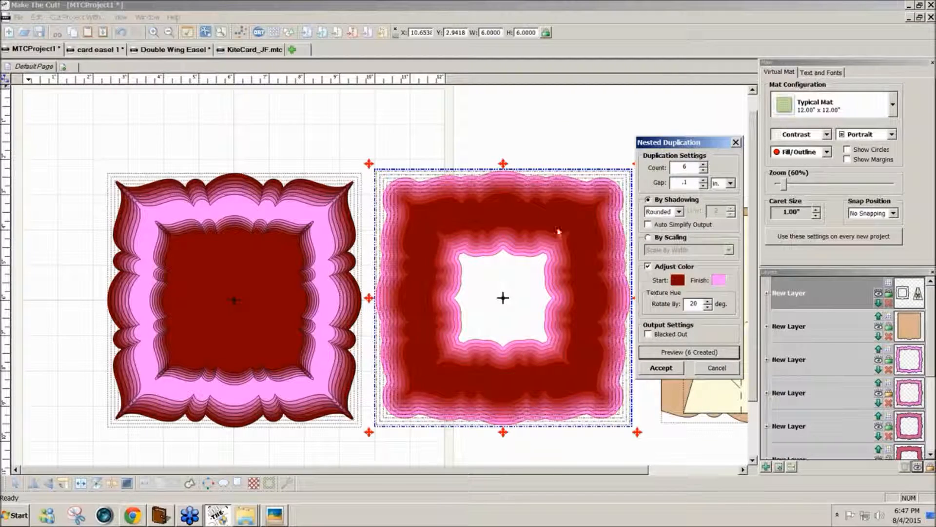
{"action": "left_click", "coordinate": [670, 370]}
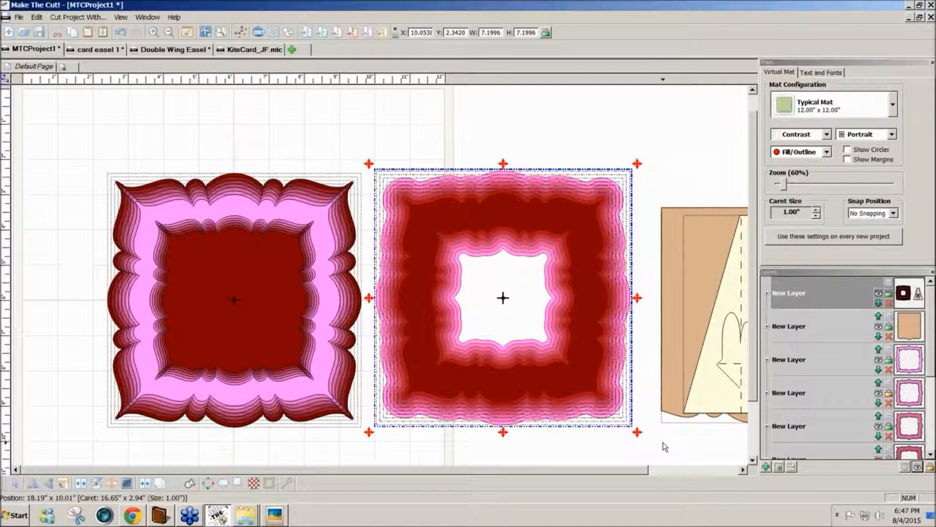
{"action": "left_click", "coordinate": [666, 445]}
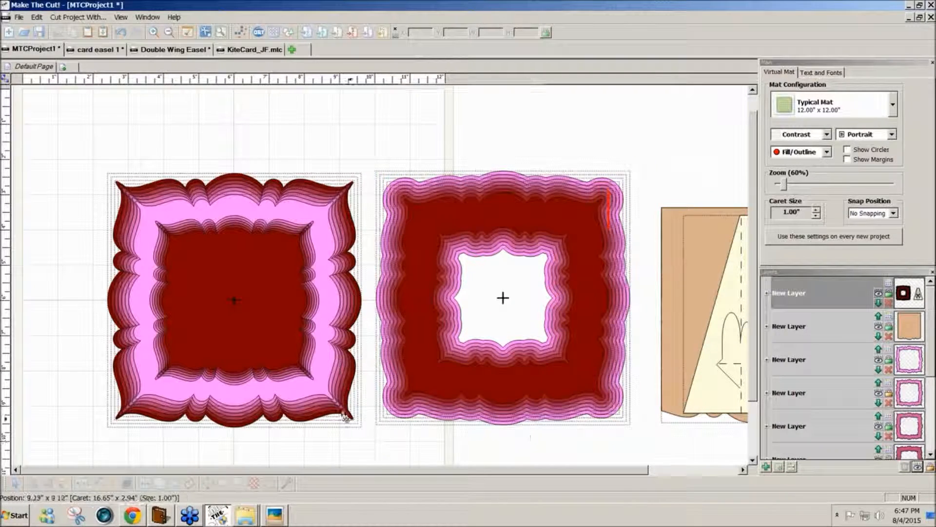
Step: Weld the nested hollow frames into one shape
{"action": "left_click_drag", "start_coordinate": [368, 146], "coordinate": [640, 462]}
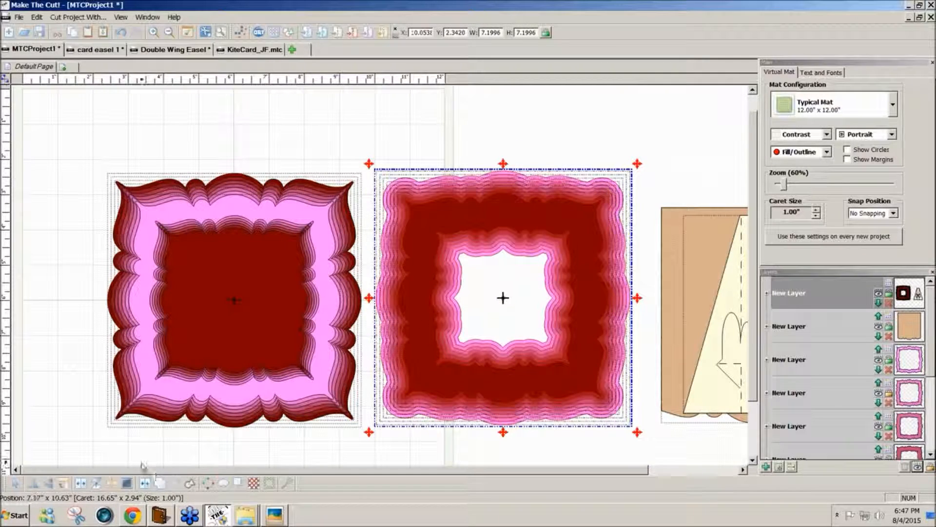
{"action": "left_click", "coordinate": [160, 482]}
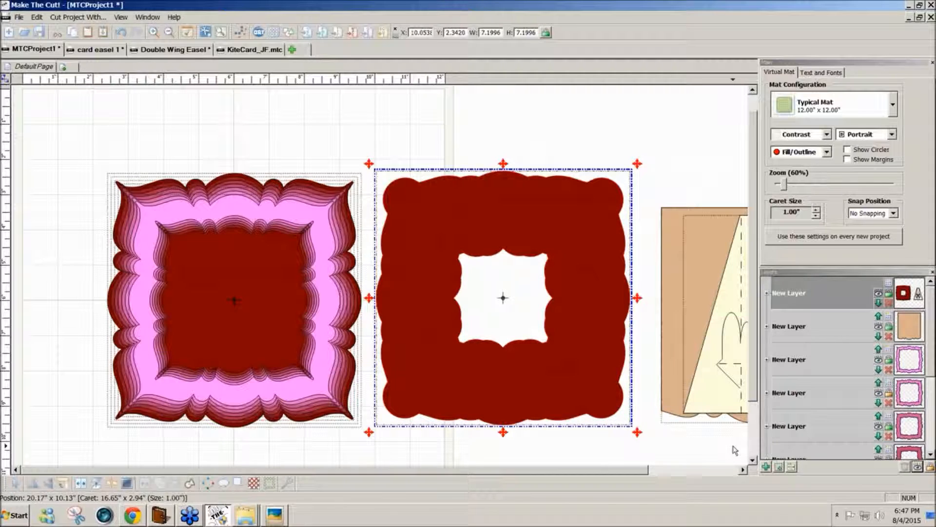
{"action": "left_click", "coordinate": [600, 451]}
Step: Switch the mat display to outlines only and undo the weld of the nested hollow frames
{"action": "left_click", "coordinate": [827, 152]}
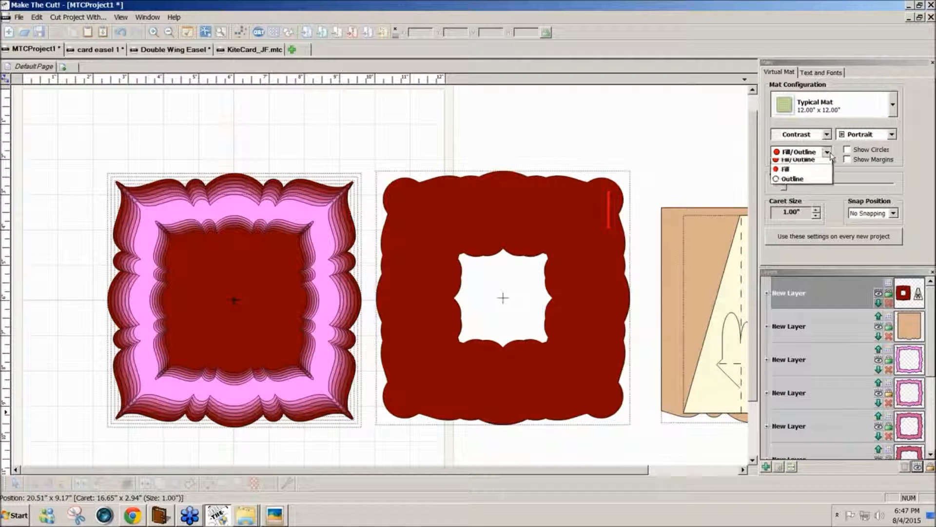
{"action": "left_click", "coordinate": [793, 183]}
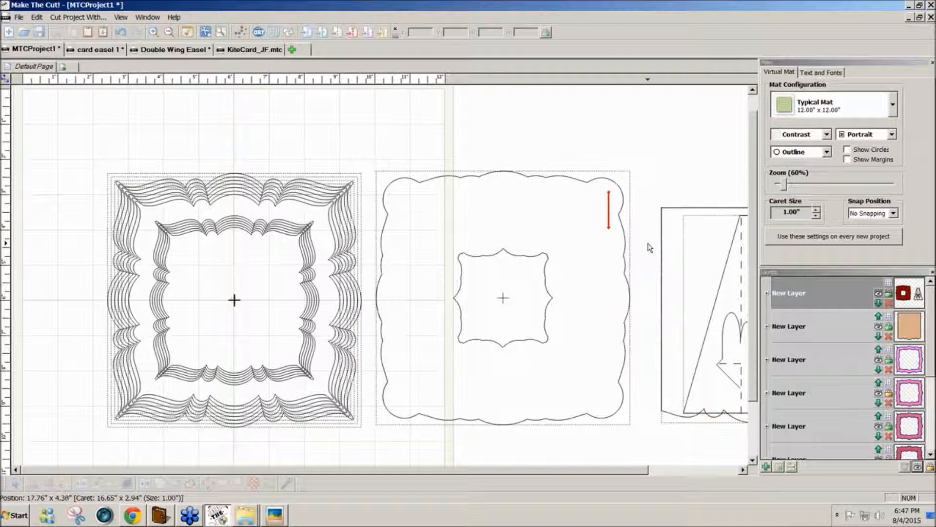
{"action": "left_click", "coordinate": [576, 347]}
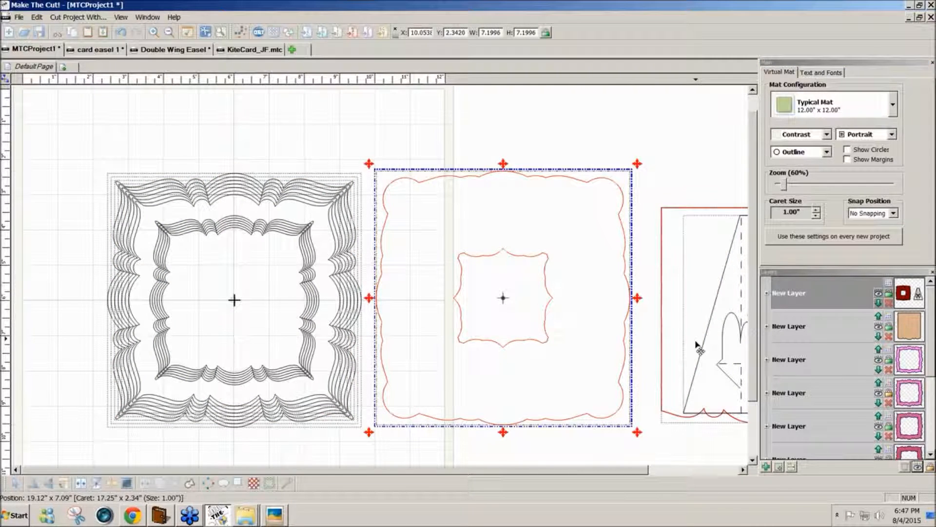
{"action": "left_click_drag", "start_coordinate": [612, 309], "coordinate": [638, 299]}
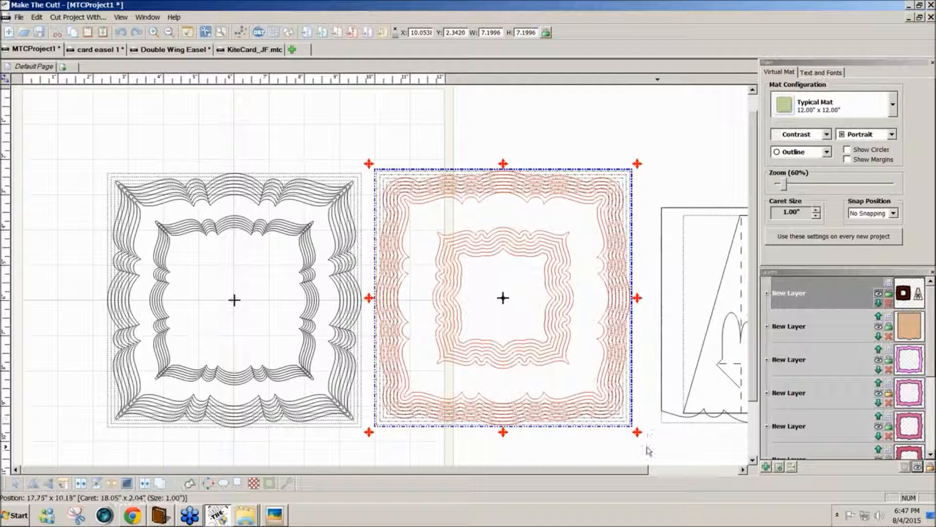
{"action": "left_click", "coordinate": [647, 446]}
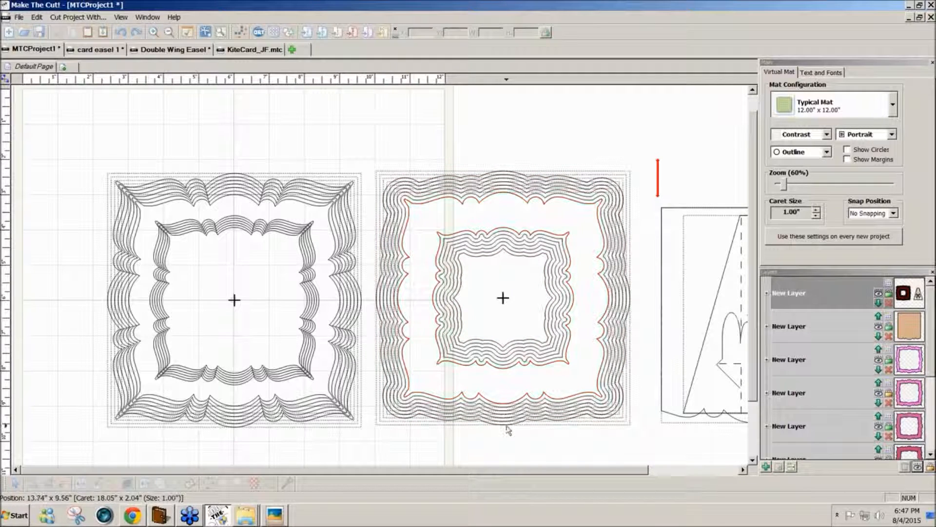
Step: Break the nested hollow frames into separate outlines and move the inner group of outlines to a new layer
{"action": "left_click_drag", "start_coordinate": [647, 371], "coordinate": [429, 227]}
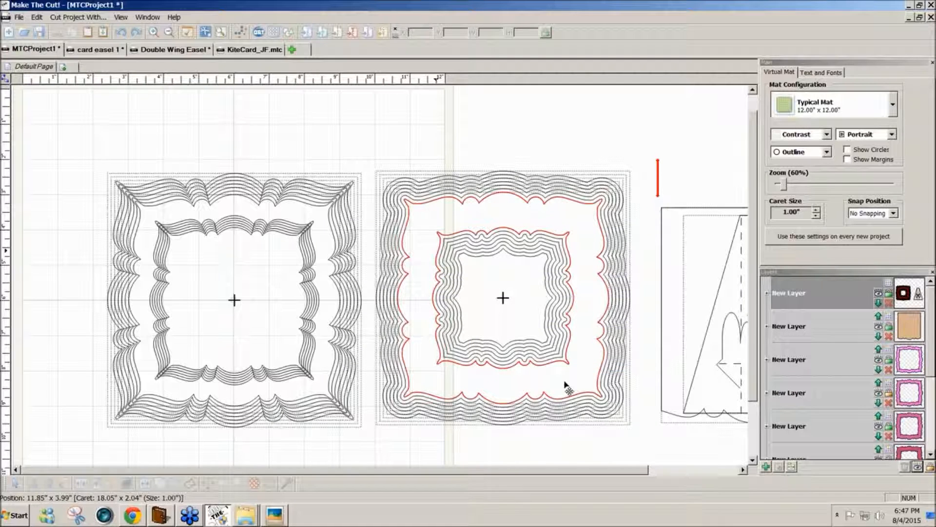
{"action": "left_click_drag", "start_coordinate": [648, 429], "coordinate": [366, 138]}
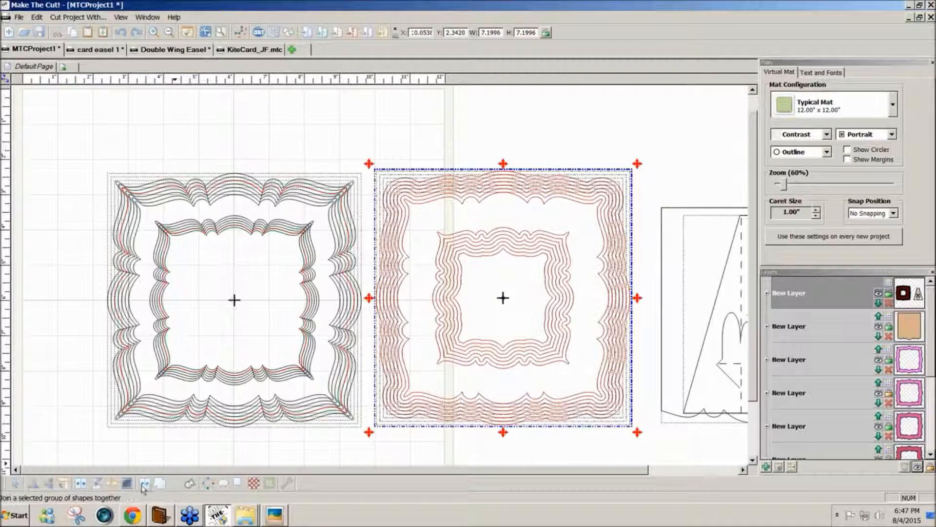
{"action": "left_click", "coordinate": [111, 488]}
{"action": "left_click", "coordinate": [649, 444]}
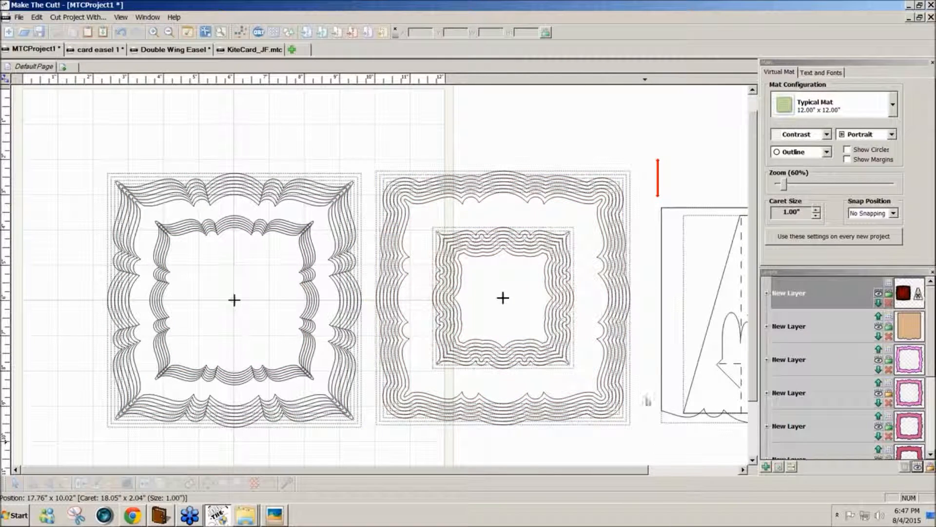
{"action": "left_click_drag", "start_coordinate": [652, 390], "coordinate": [411, 235]}
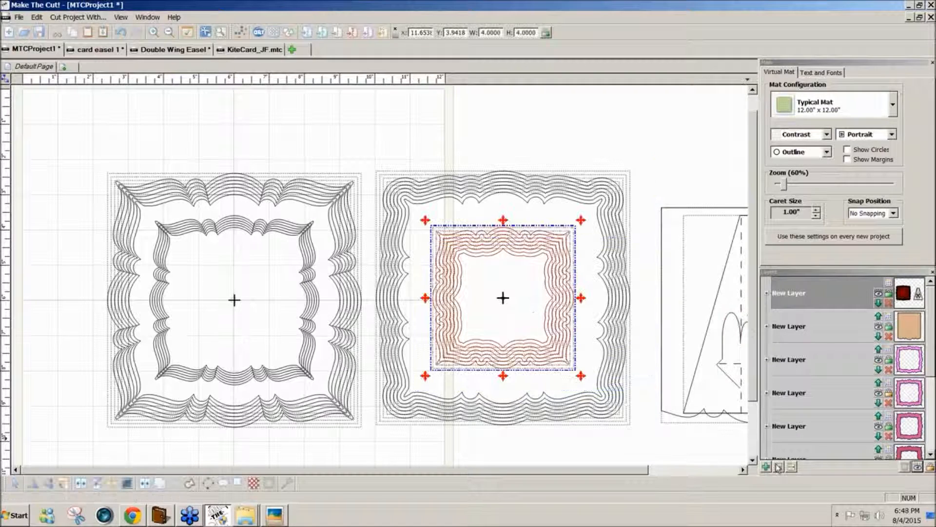
{"action": "left_click", "coordinate": [609, 450]}
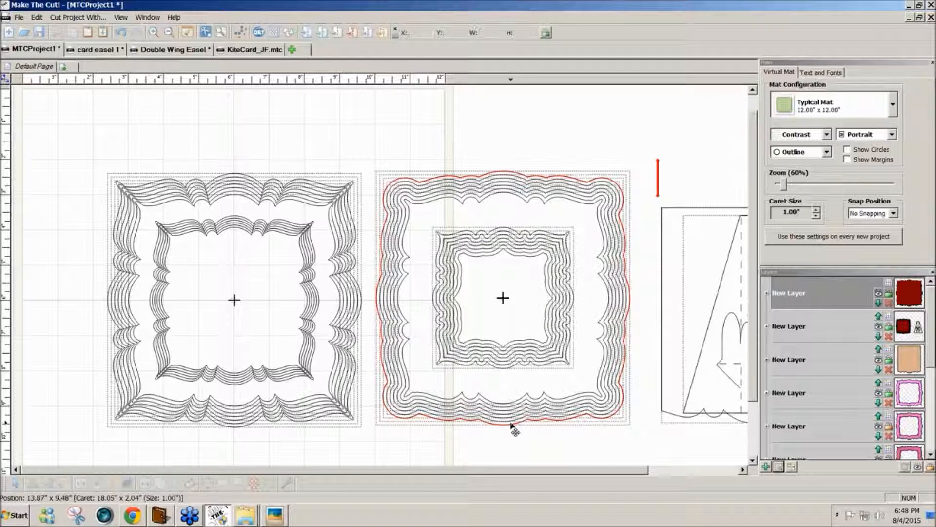
Step: Try to break the inner group of outlines again and send it to another new layer
{"action": "left_click", "coordinate": [513, 428]}
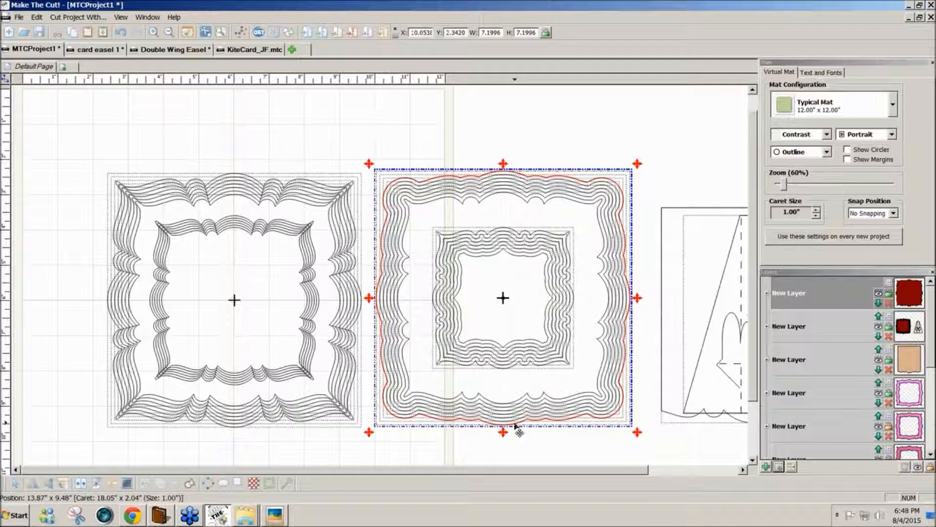
{"action": "left_click", "coordinate": [648, 368]}
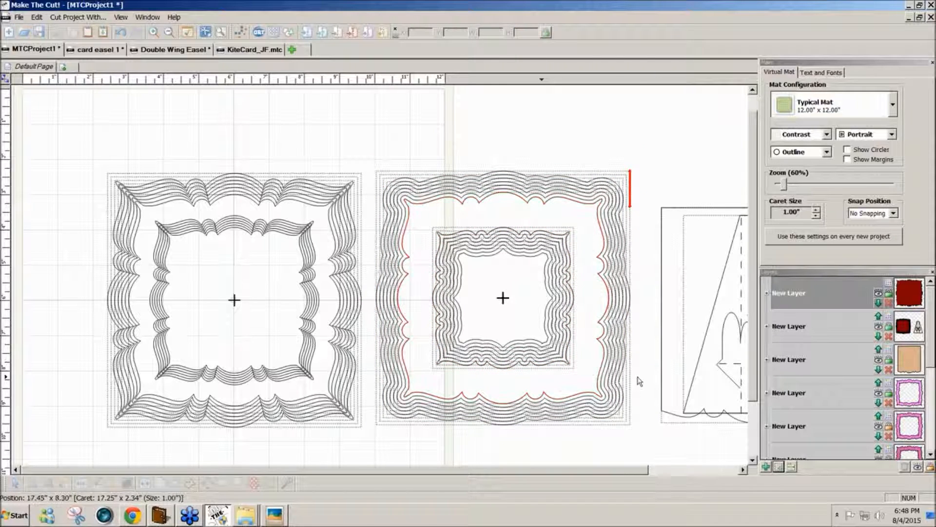
{"action": "left_click_drag", "start_coordinate": [637, 377], "coordinate": [365, 220]}
{"action": "left_click", "coordinate": [160, 483]}
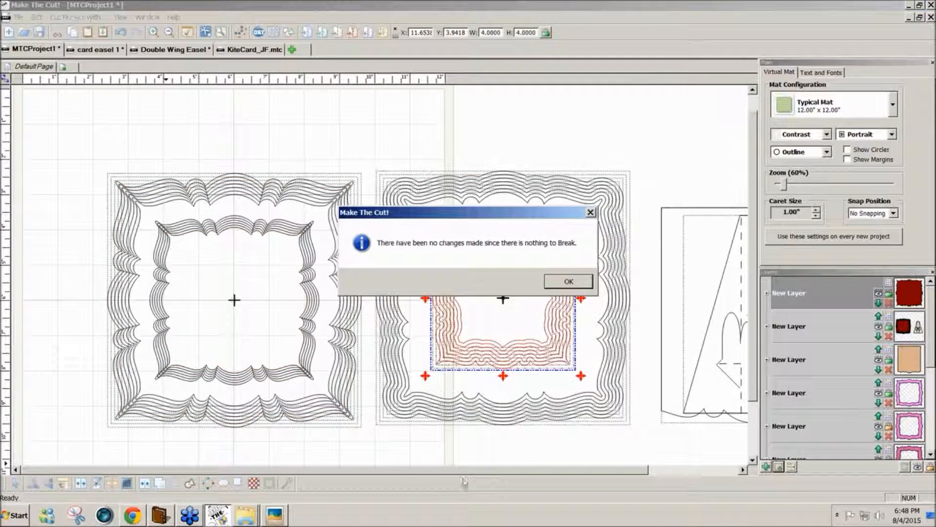
{"action": "left_click", "coordinate": [568, 282]}
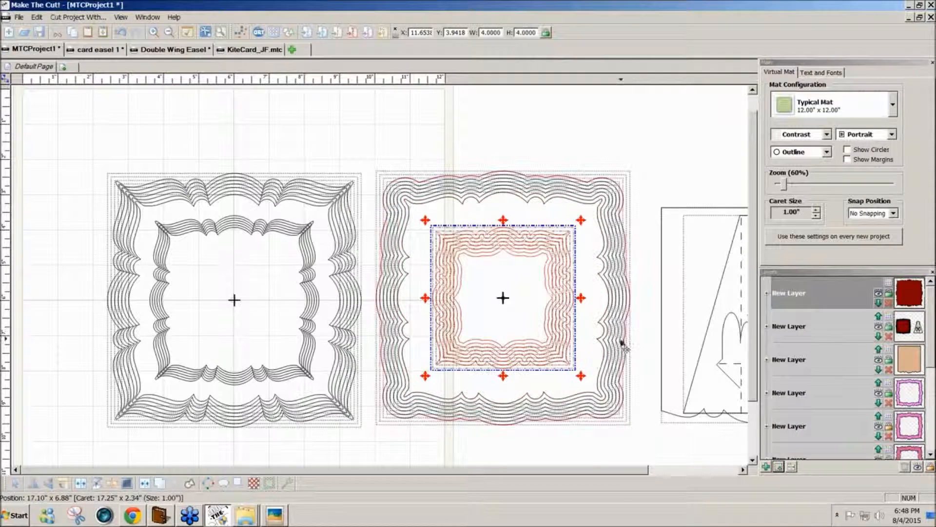
{"action": "left_click_drag", "start_coordinate": [639, 387], "coordinate": [430, 226]}
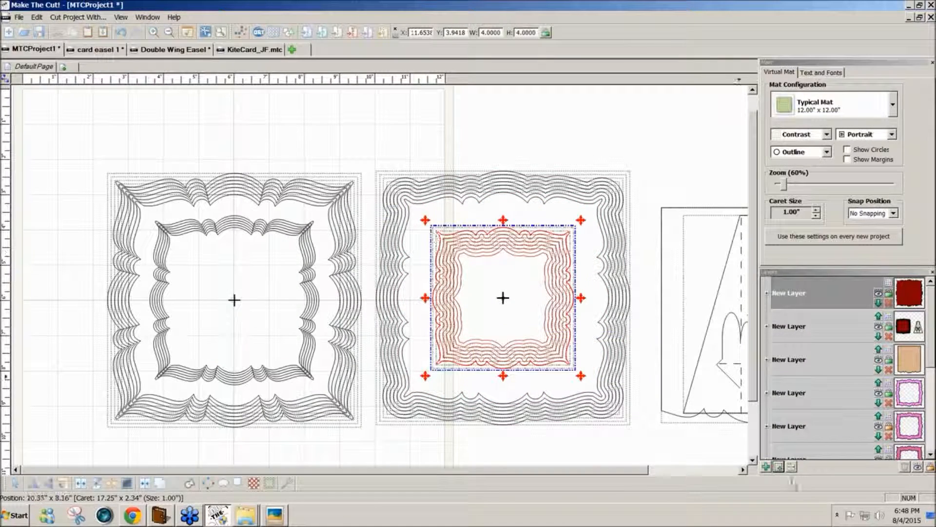
{"action": "left_click", "coordinate": [779, 466]}
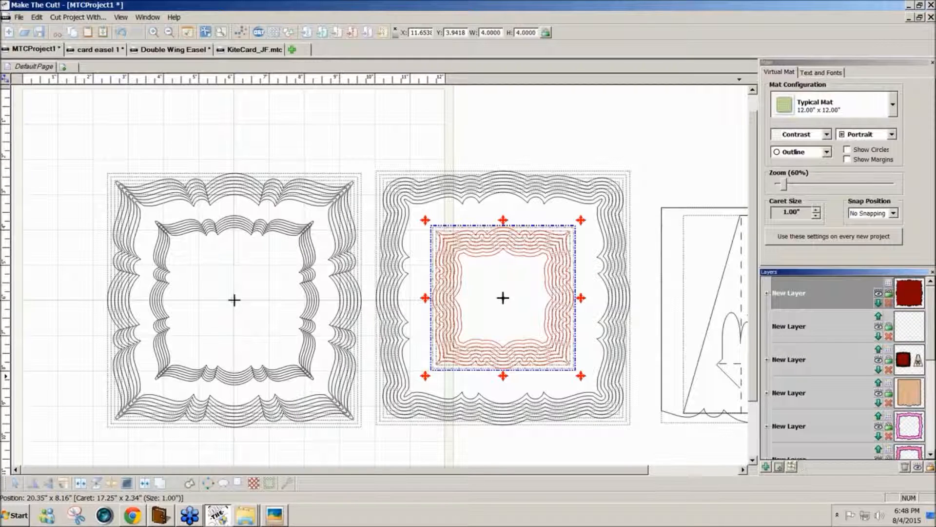
{"action": "left_click", "coordinate": [644, 414]}
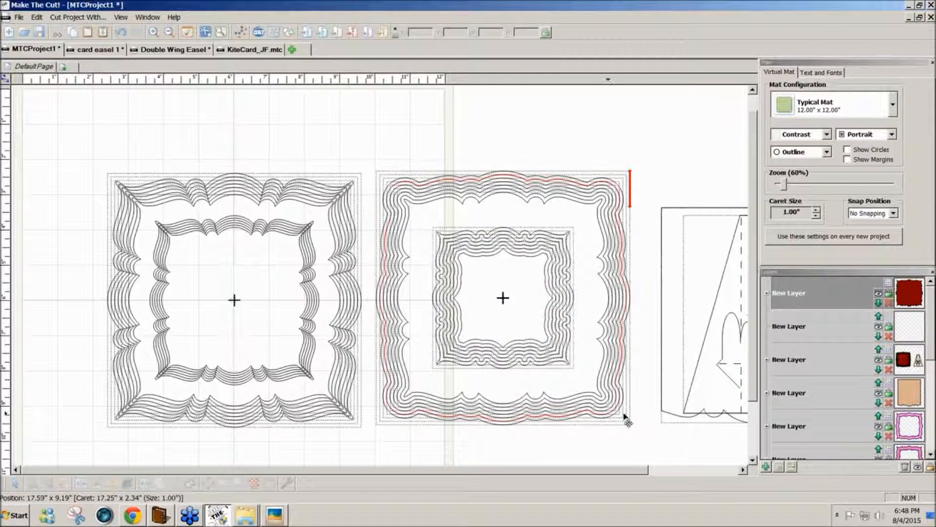
Step: Check individual inner and outer outlines of the broken frames to see how they are stacked
{"action": "left_click", "coordinate": [546, 345]}
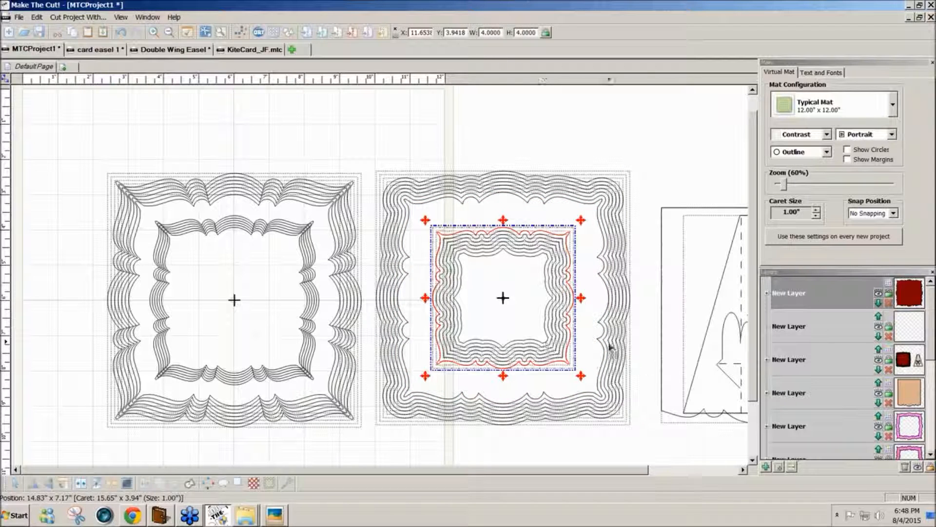
{"action": "left_click_drag", "start_coordinate": [458, 317], "coordinate": [412, 242]}
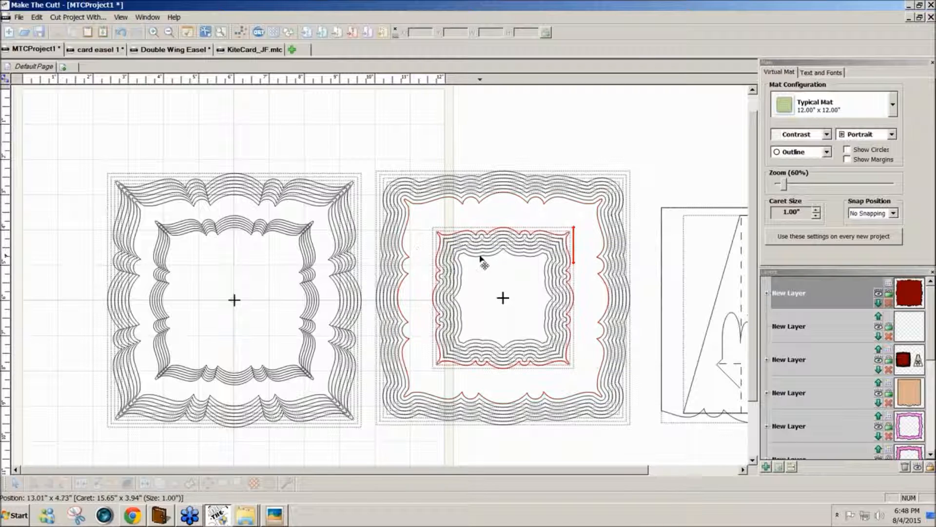
{"action": "left_click", "coordinate": [480, 256]}
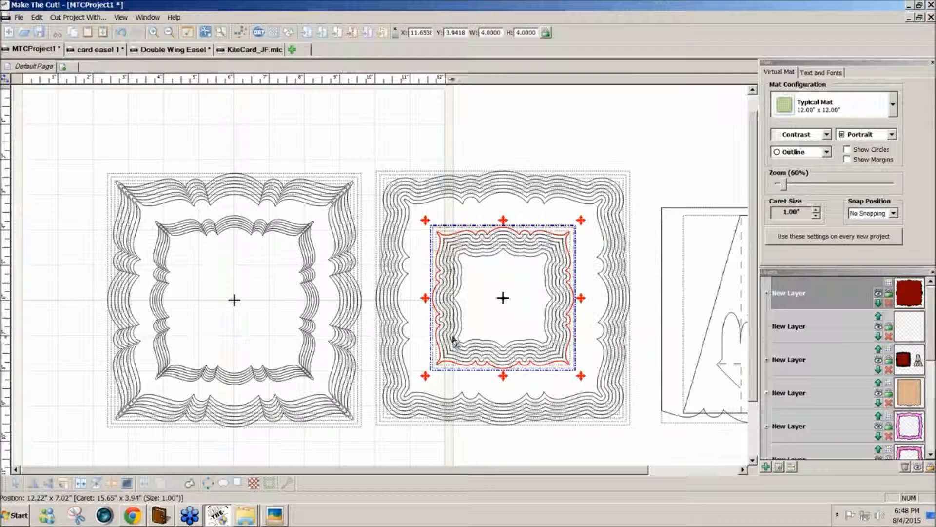
{"action": "left_click", "coordinate": [636, 422]}
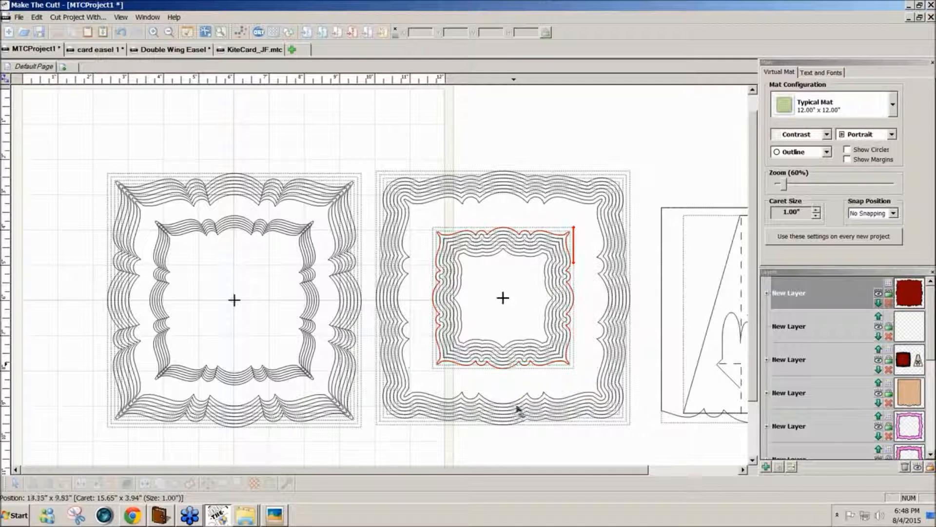
{"action": "left_click", "coordinate": [518, 423]}
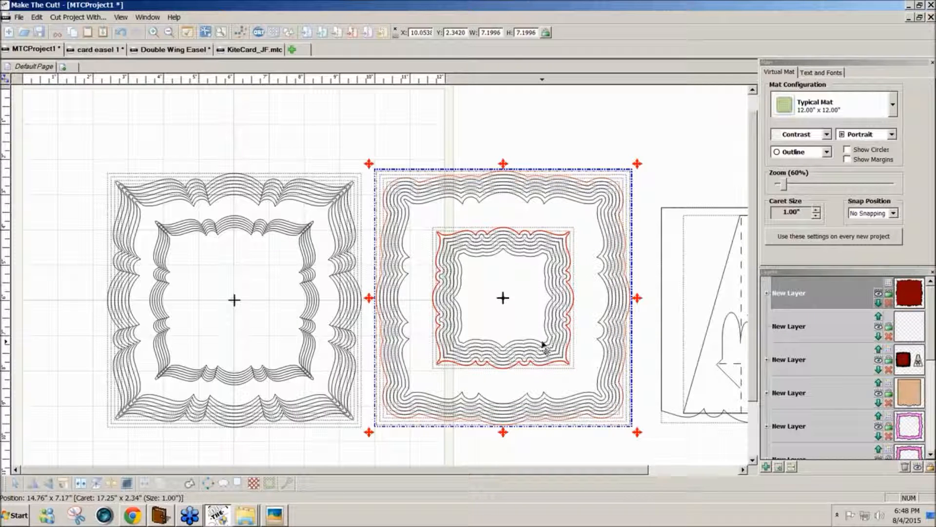
Step: Undo the layer changes, the break, the nested duplication and the last move of the hollow frame
{"action": "left_click_drag", "start_coordinate": [654, 443], "coordinate": [375, 146]}
{"action": "key", "text": "ctrl+z"}
{"action": "key", "text": "ctrl+z"}
{"action": "key", "text": "ctrl+z"}
{"action": "key", "text": "ctrl+z"}
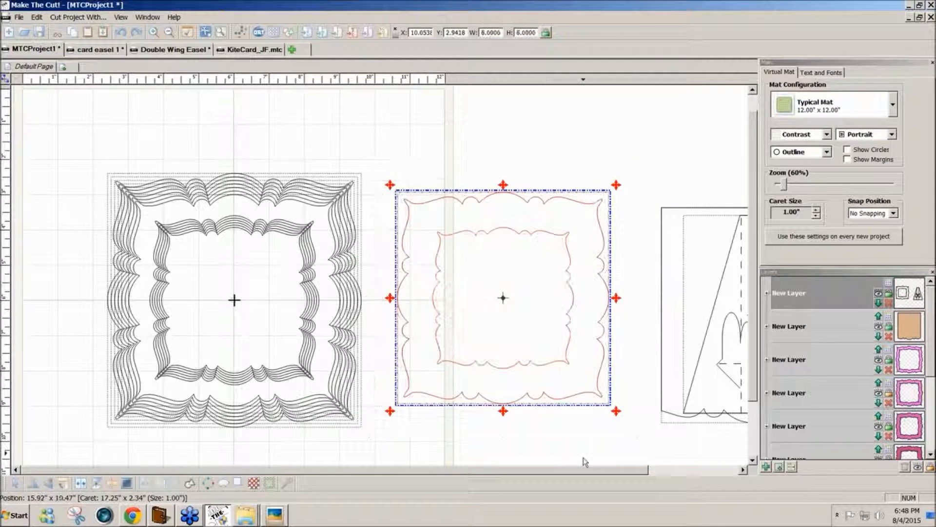
{"action": "key", "text": "ctrl+z"}
Step: Create nested duplicates of the single hollow frame by rounded shadowing, with count 6, gap .1 in and dark red to pink colors
{"action": "left_click", "coordinate": [580, 413]}
{"action": "left_click", "coordinate": [39, 19]}
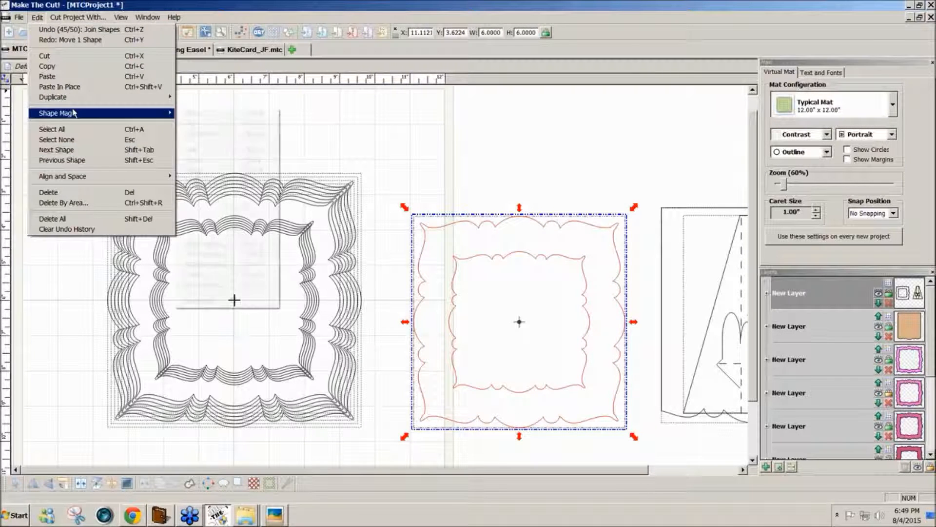
{"action": "mouse_move", "coordinate": [161, 96]}
{"action": "left_click", "coordinate": [230, 109]}
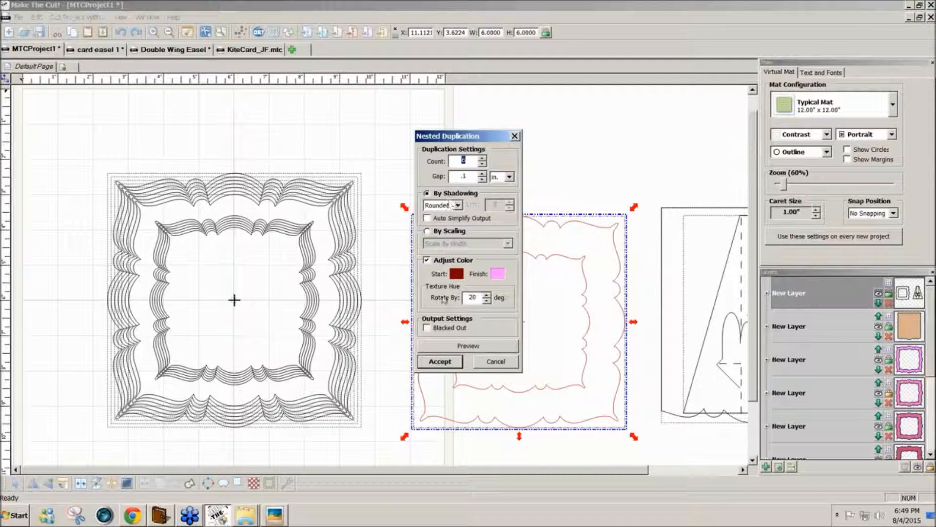
{"action": "left_click", "coordinate": [435, 346]}
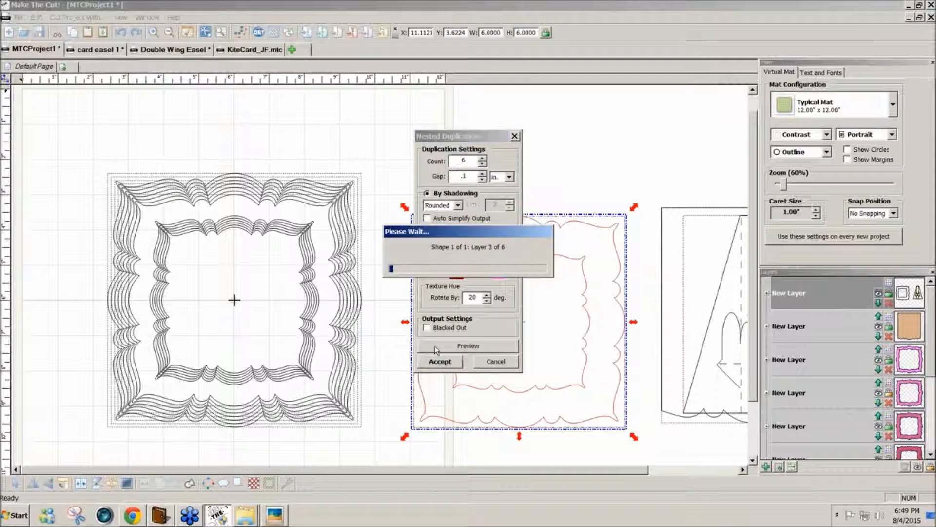
{"action": "left_click", "coordinate": [441, 365]}
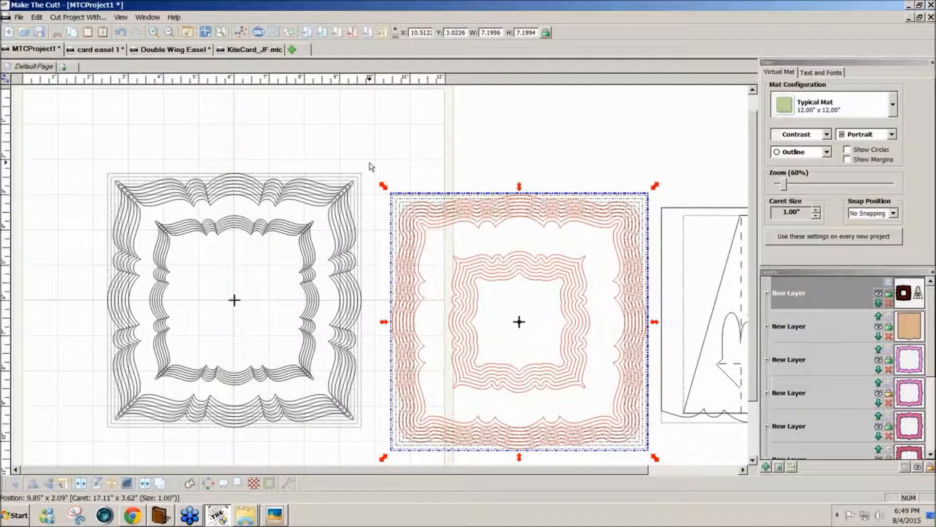
Step: Break the nested hollow frames into separate outlines and move the inner group to a new layer
{"action": "left_click", "coordinate": [118, 486]}
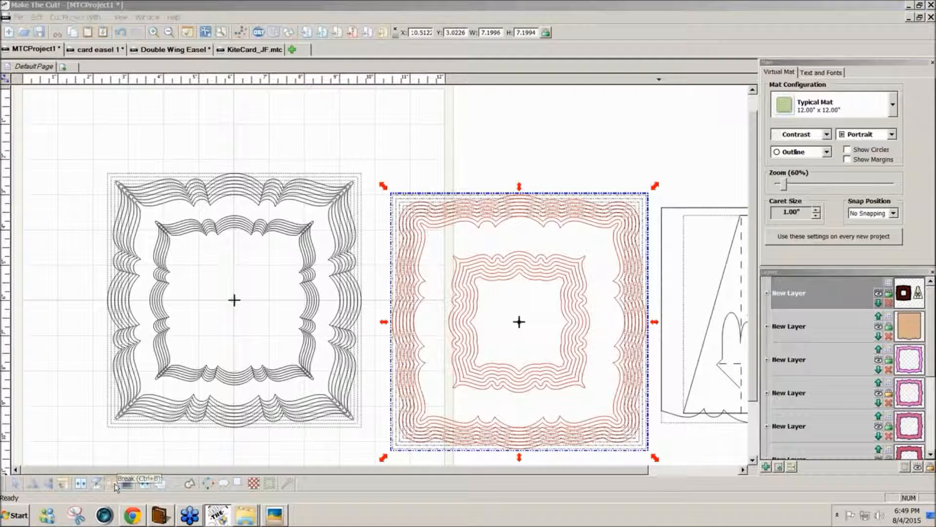
{"action": "left_click_drag", "start_coordinate": [378, 233], "coordinate": [633, 408]}
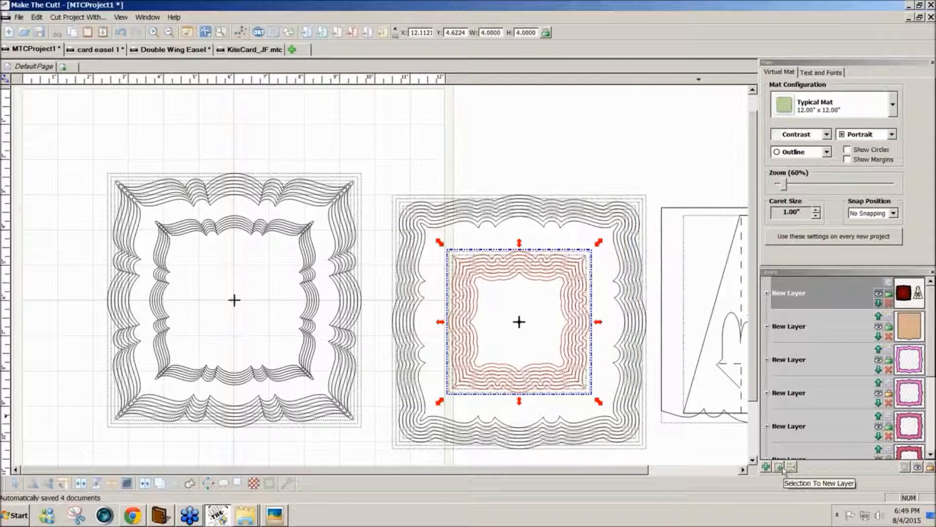
{"action": "left_click", "coordinate": [780, 467]}
{"action": "left_click", "coordinate": [669, 188]}
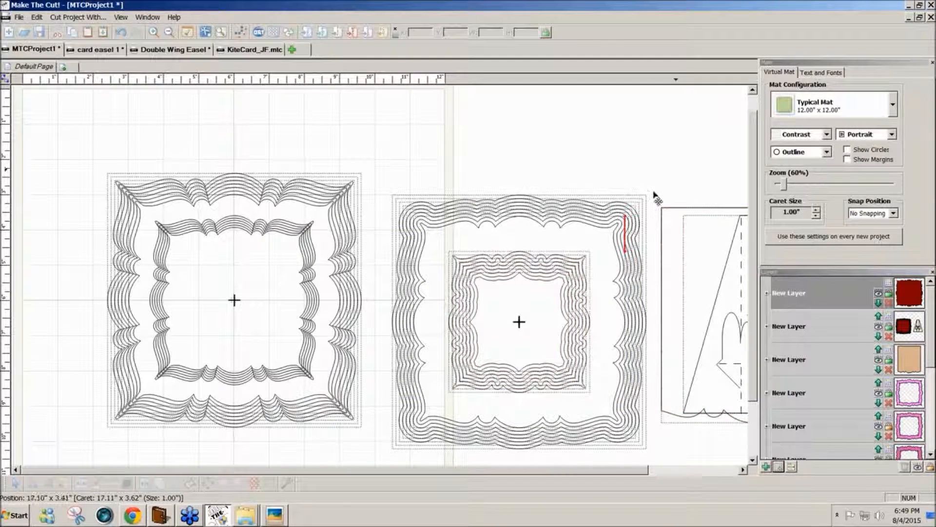
Step: Join the outermost outline with the largest inner outline and move the resulting hollow frame to a new layer
{"action": "left_click", "coordinate": [569, 262]}
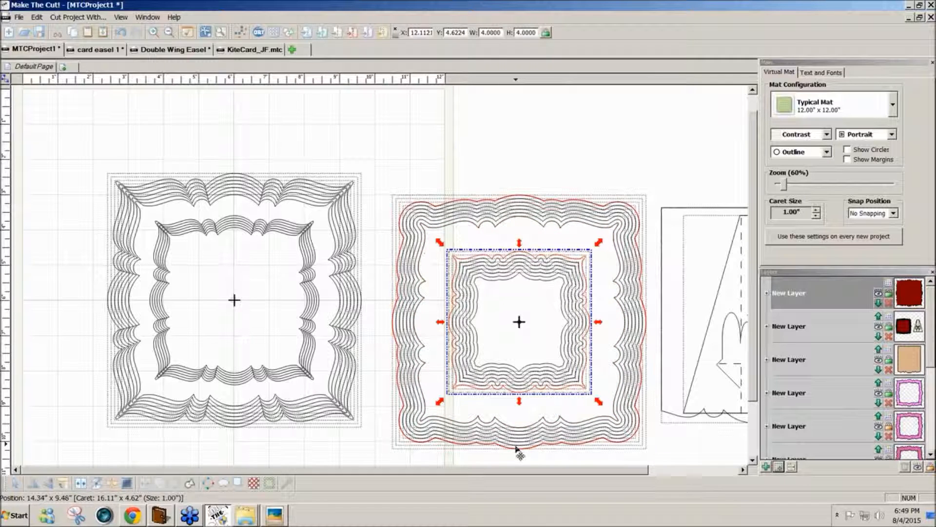
{"action": "left_click", "coordinate": [516, 446]}
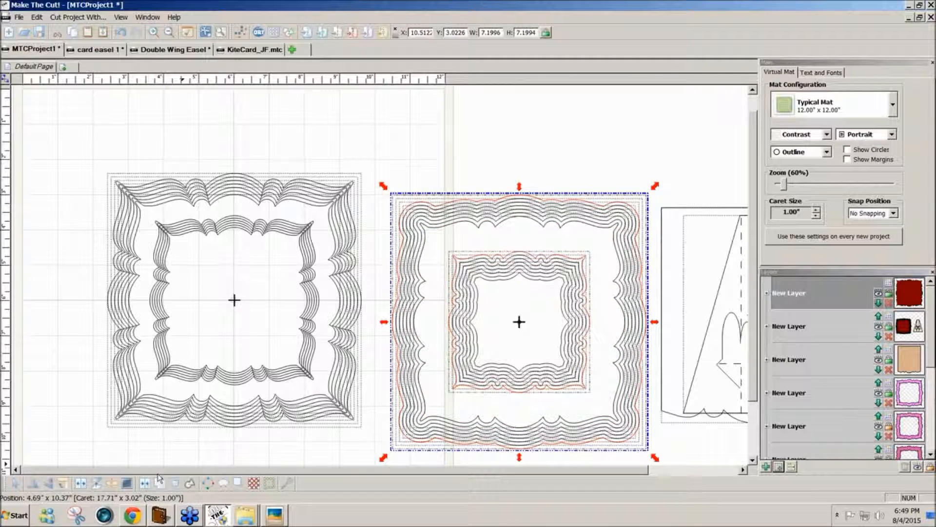
{"action": "left_click", "coordinate": [779, 467]}
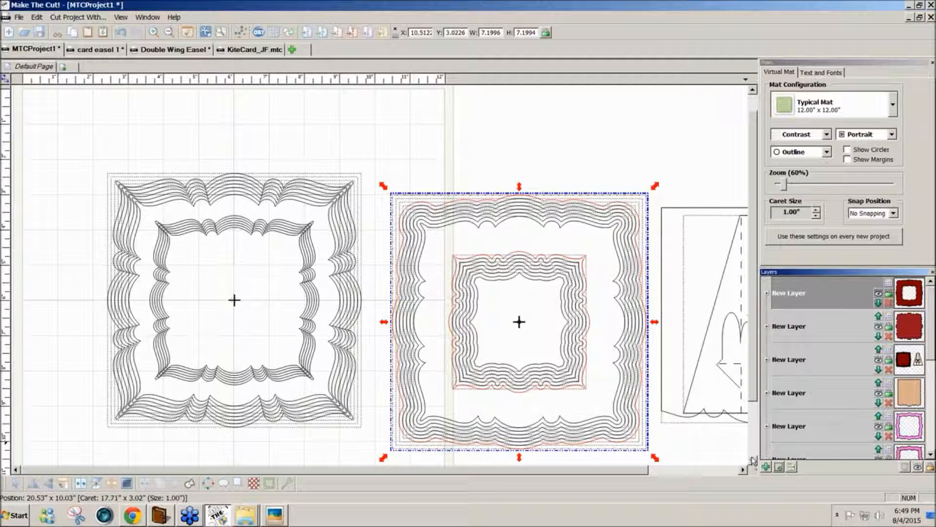
{"action": "left_click", "coordinate": [724, 448]}
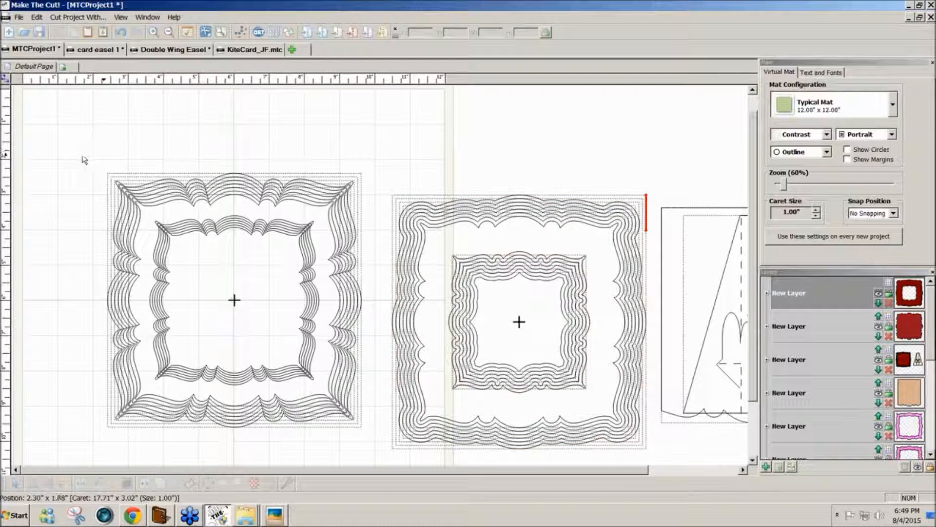
{"action": "left_click_drag", "start_coordinate": [82, 155], "coordinate": [371, 447]}
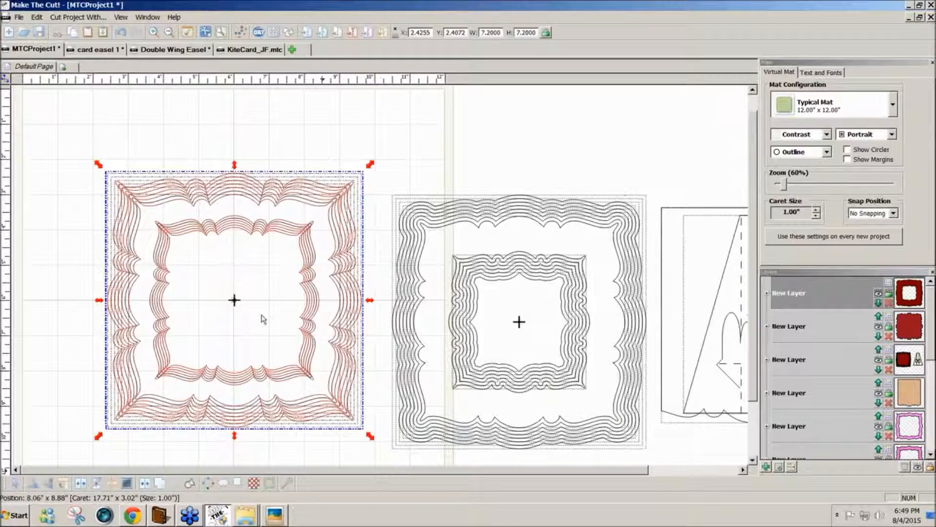
{"action": "left_click", "coordinate": [36, 17]}
{"action": "mouse_move", "coordinate": [68, 97]}
{"action": "left_click", "coordinate": [246, 107]}
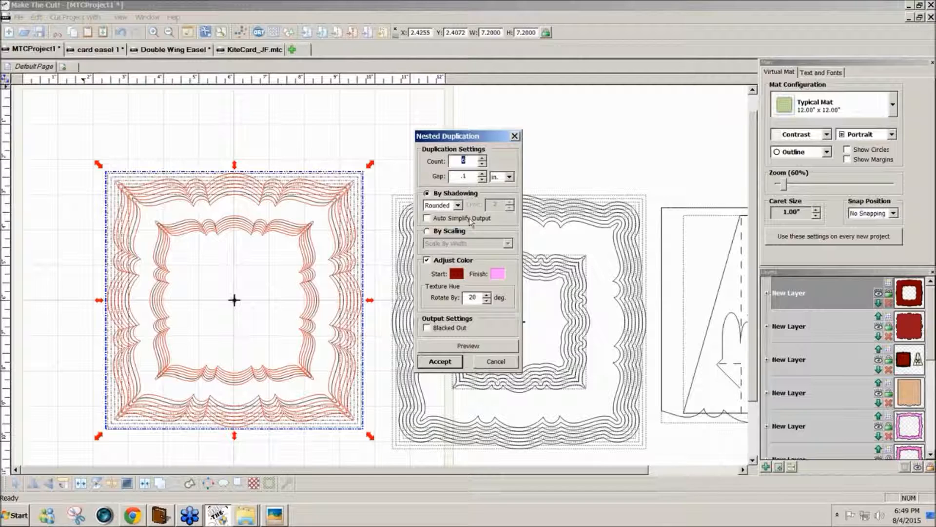
{"action": "left_click", "coordinate": [427, 231]}
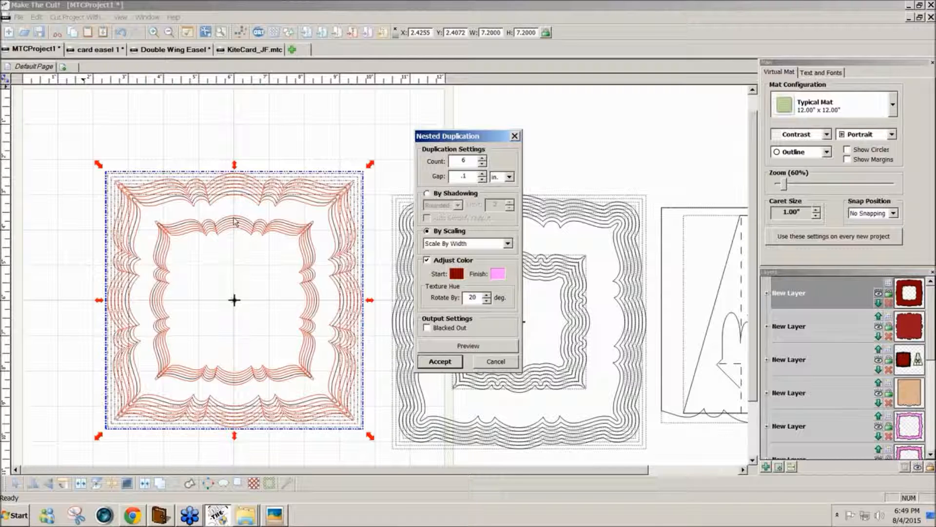
{"action": "left_click", "coordinate": [491, 366]}
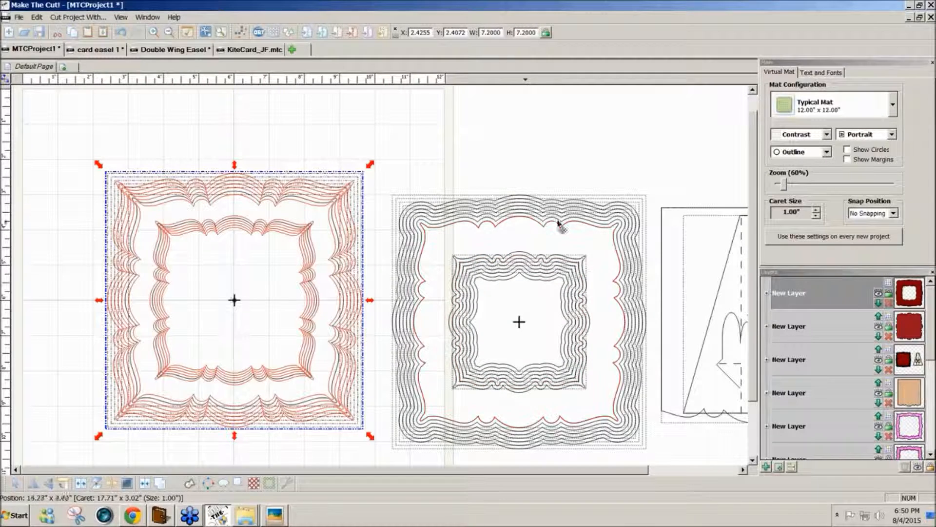
{"action": "left_click", "coordinate": [578, 175]}
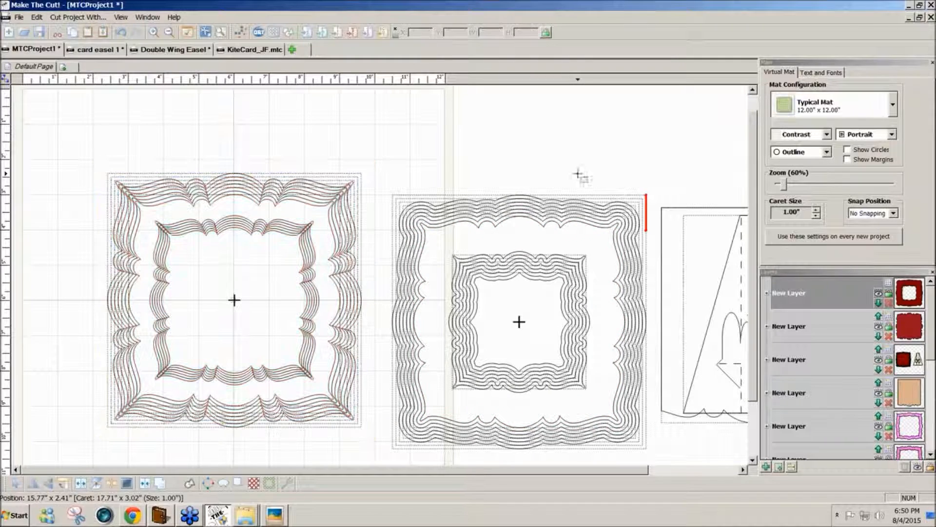
Step: Show both nested frame sets in Fill/Outline display to compare their layers, and return the mat display to Outline
{"action": "left_click", "coordinate": [827, 152]}
{"action": "left_click", "coordinate": [798, 165]}
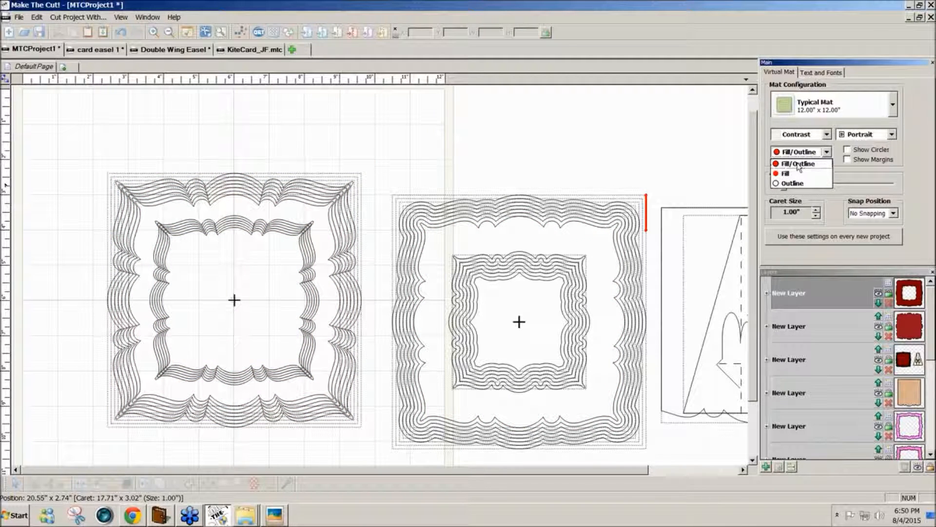
{"action": "left_click", "coordinate": [798, 164]}
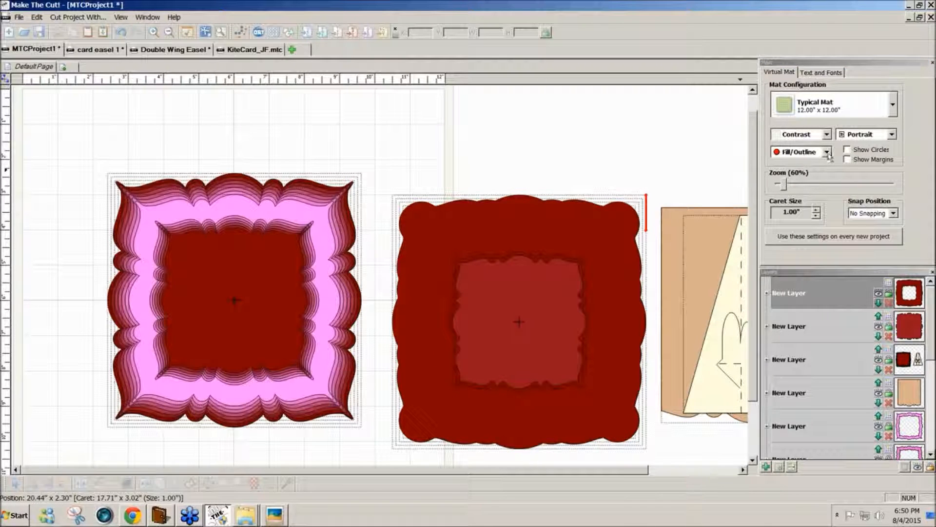
{"action": "left_click", "coordinate": [827, 153]}
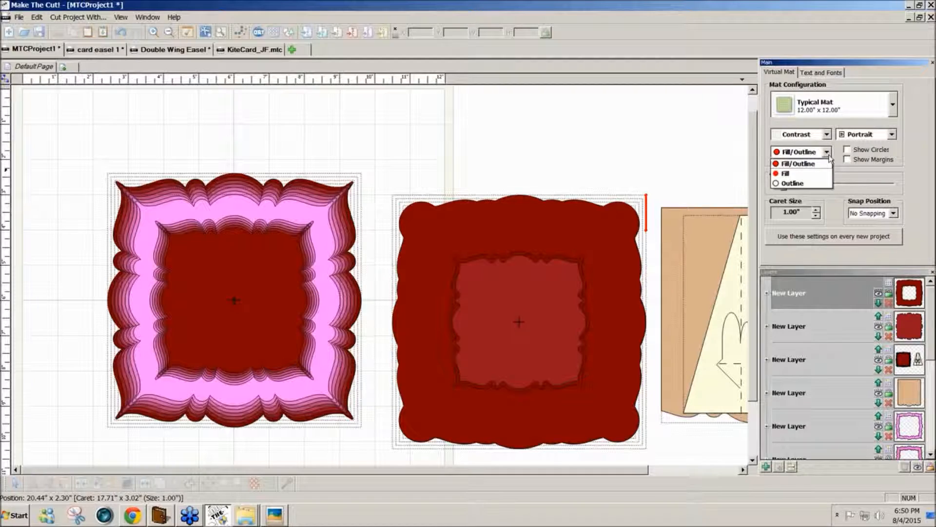
{"action": "left_click", "coordinate": [802, 184]}
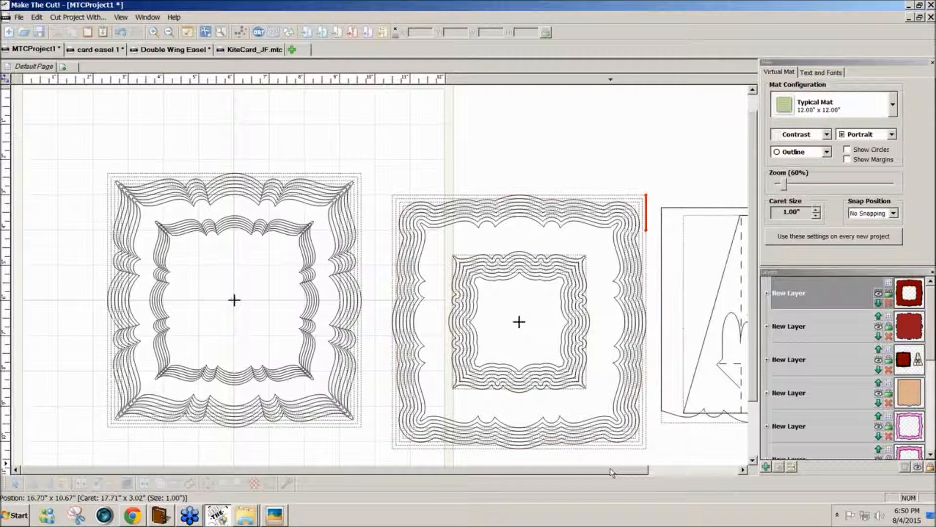
{"action": "left_click_drag", "start_coordinate": [611, 472], "coordinate": [675, 474]}
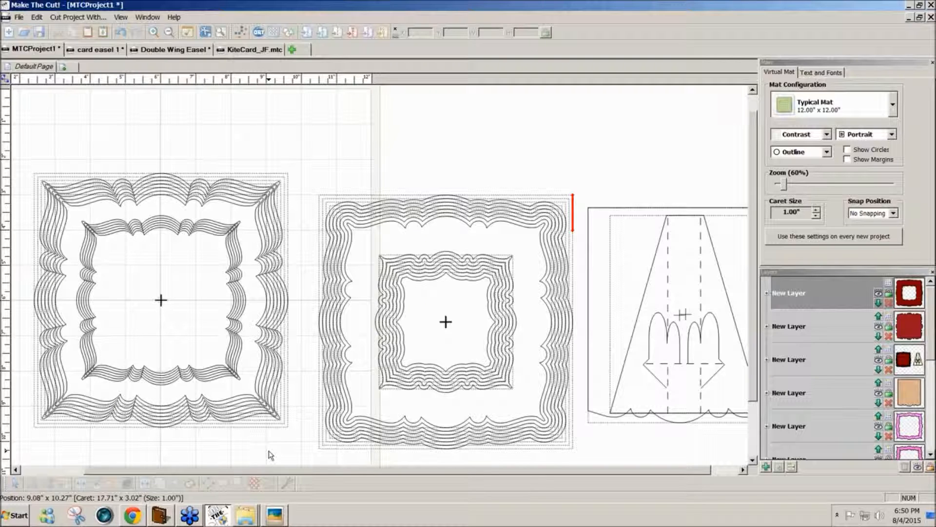
Step: Switch to the PopupPhotoFrame_Jf Photos folder in Windows Explorer and view 1_PopupPhotoFrames.JPG, 2_PopupFrame2.jpg and 3_PopupFrame1.jpg
{"action": "left_click", "coordinate": [245, 516]}
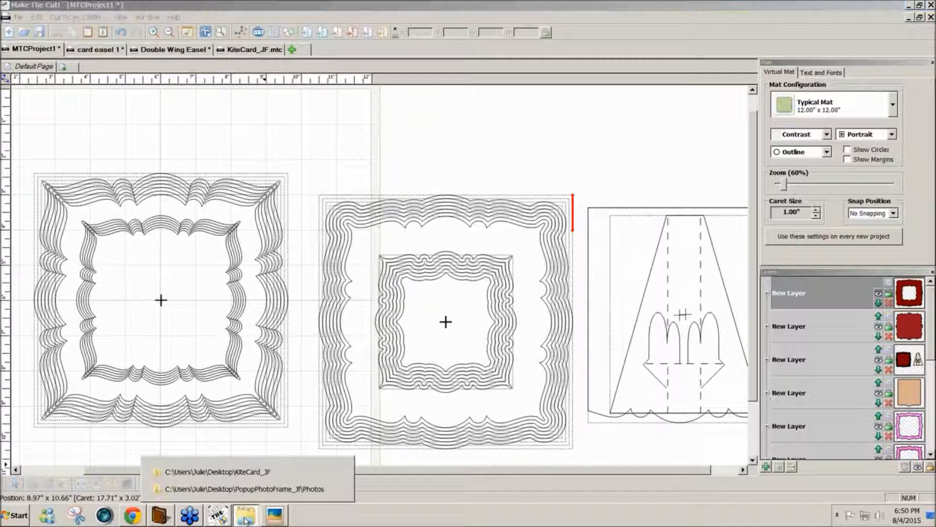
{"action": "left_click", "coordinate": [251, 490]}
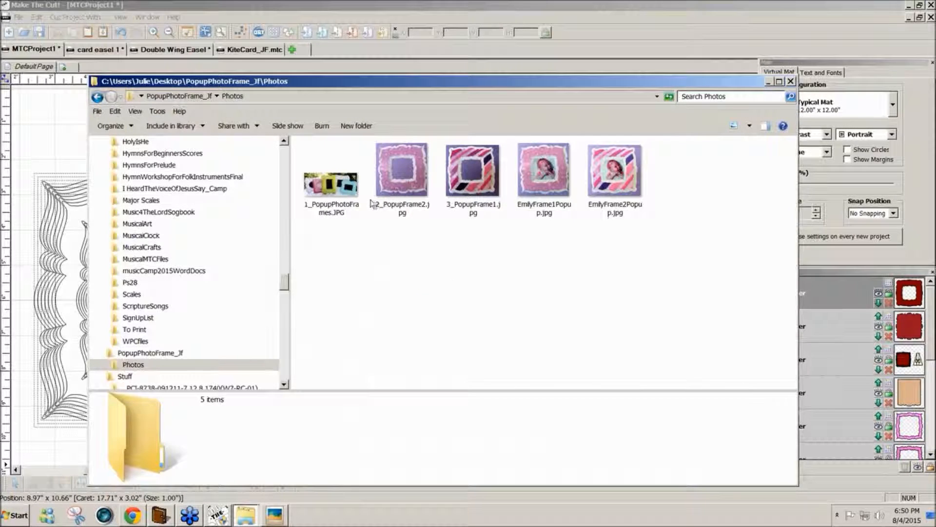
{"action": "double_click", "coordinate": [344, 192]}
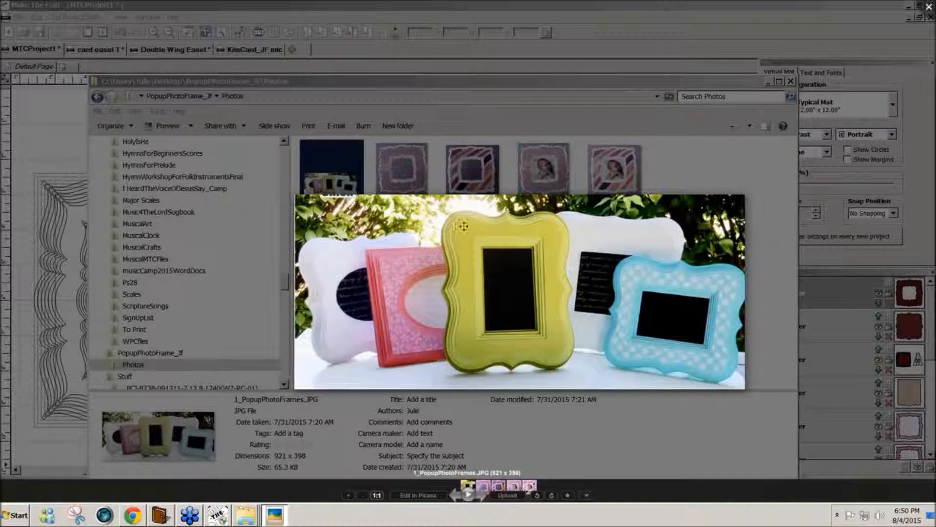
{"action": "left_click", "coordinate": [393, 192]}
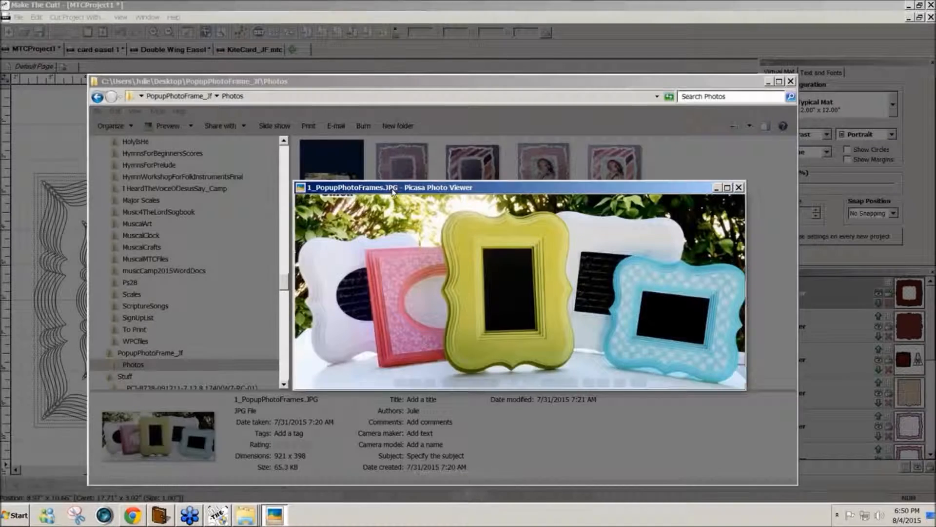
{"action": "left_click", "coordinate": [407, 197]}
{"action": "double_click", "coordinate": [410, 201]}
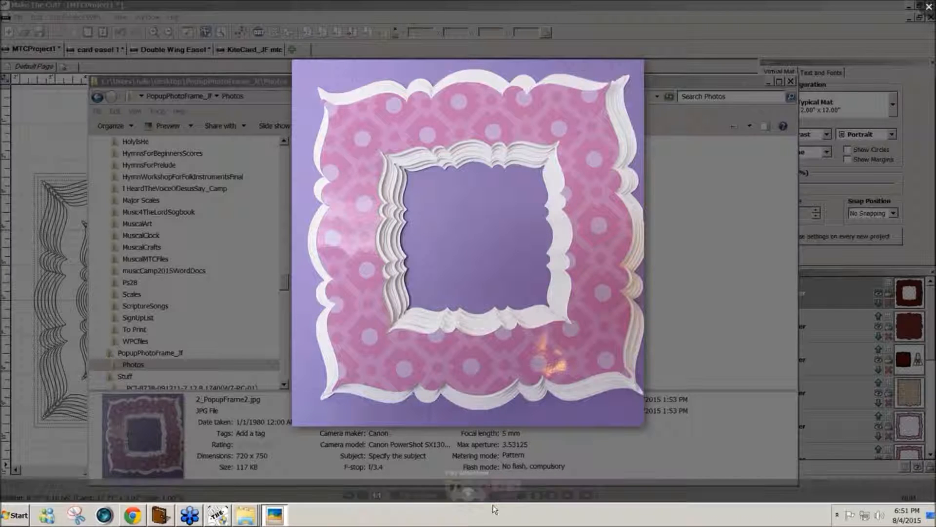
{"action": "left_click", "coordinate": [484, 491]}
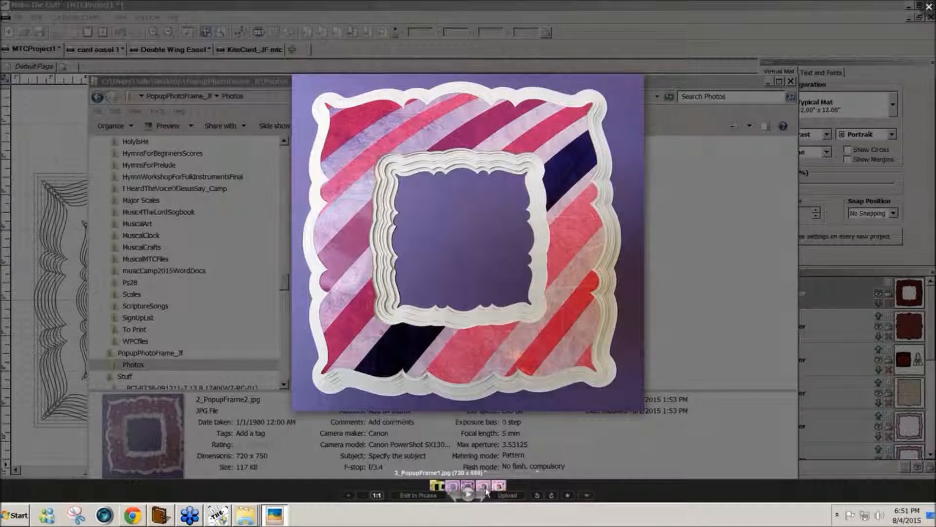